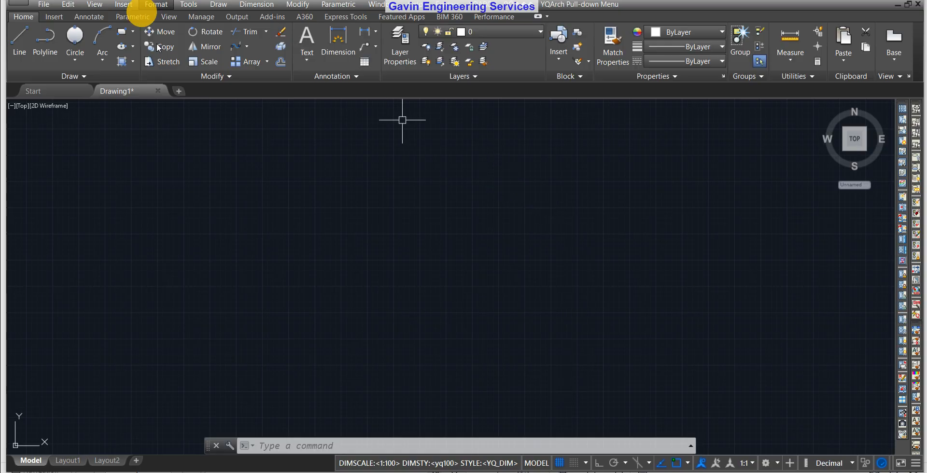
{"action": "left_click", "coordinate": [247, 48]}
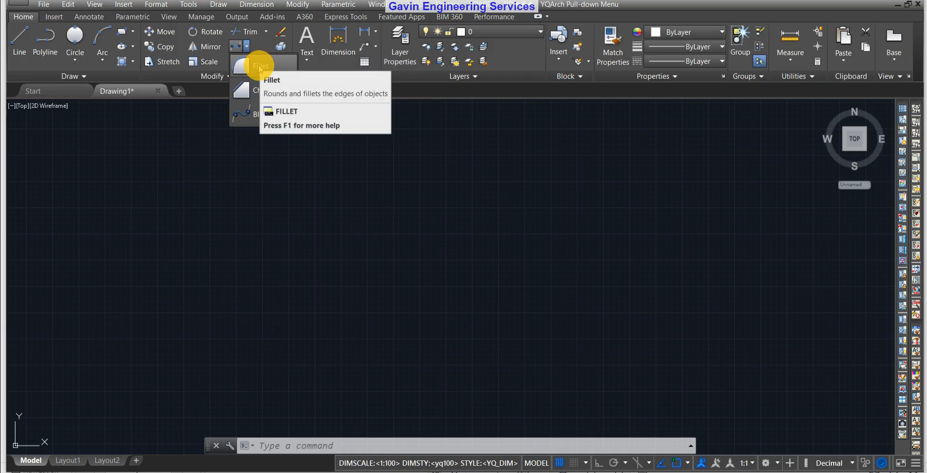
{"action": "left_click", "coordinate": [257, 66]}
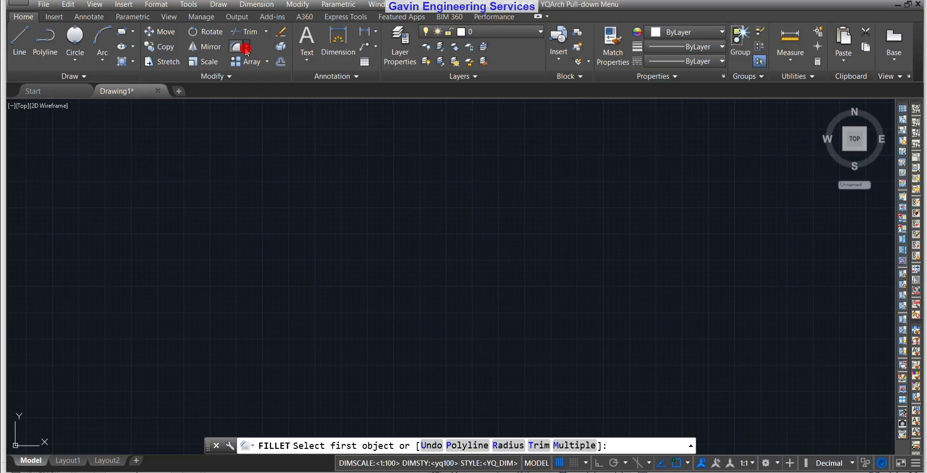
{"action": "left_click", "coordinate": [247, 49]}
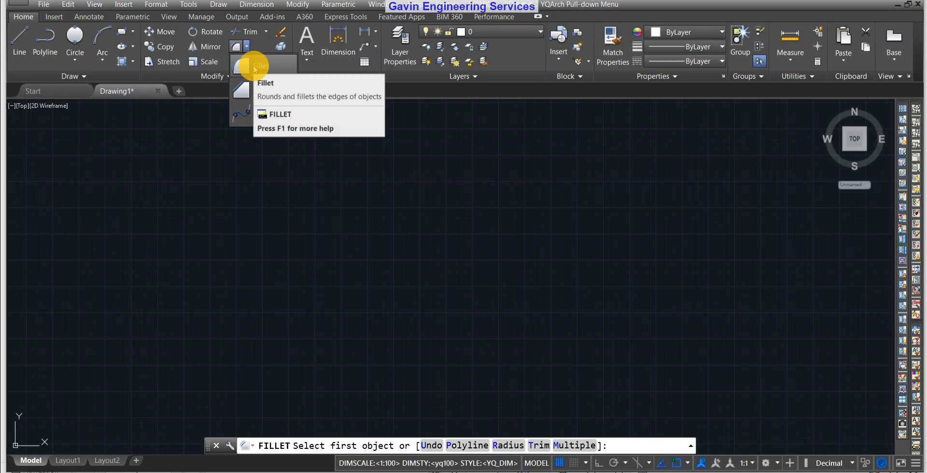
{"action": "left_click", "coordinate": [254, 67]}
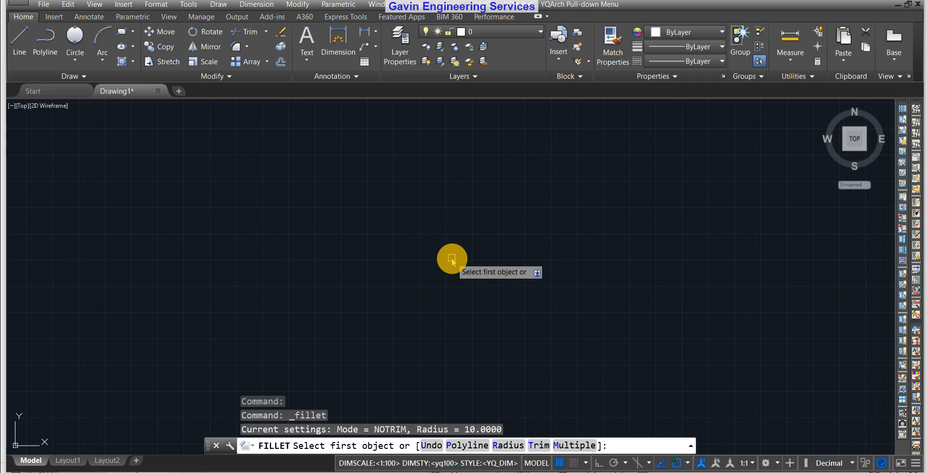
{"action": "key", "text": "Return"}
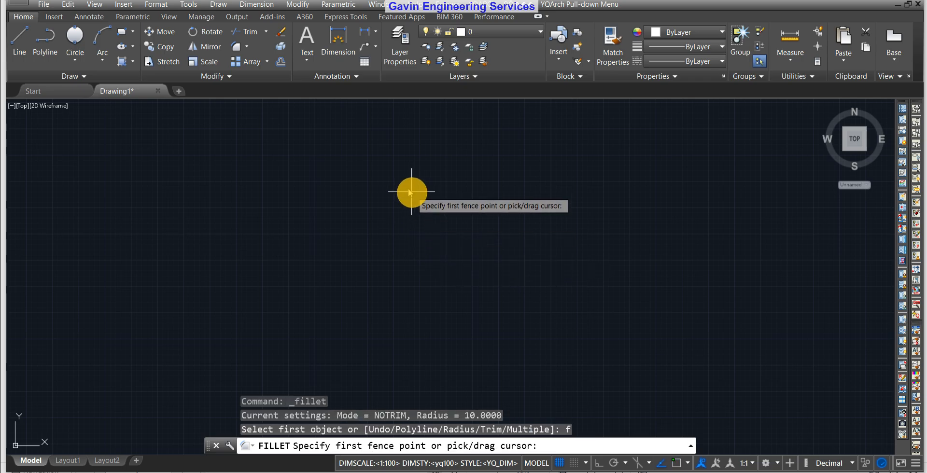
{"action": "left_click", "coordinate": [395, 170]}
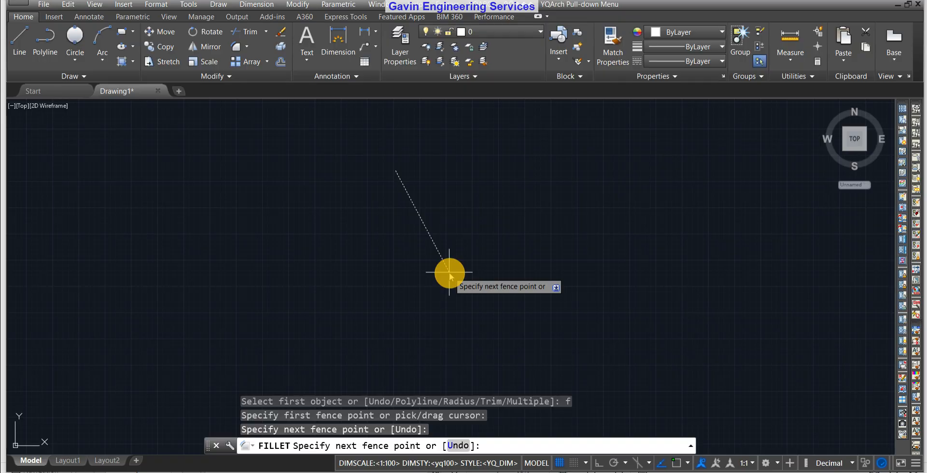
{"action": "key", "text": "Escape"}
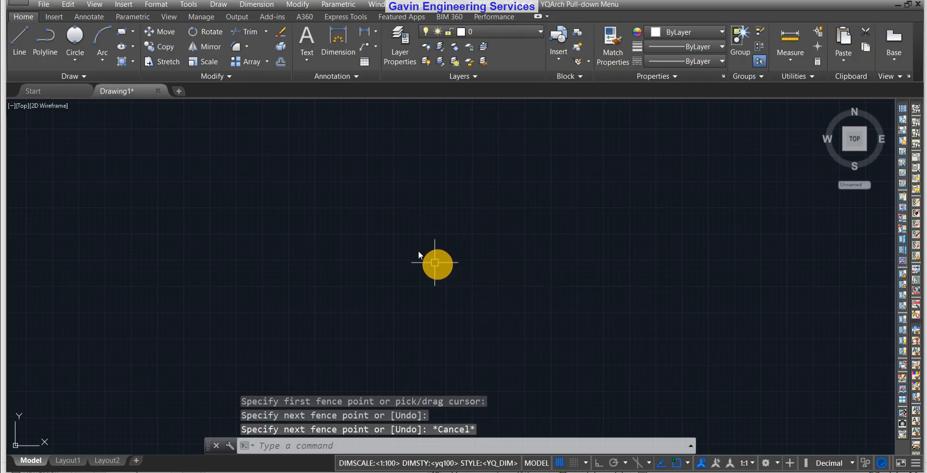
- Draw a rectangle about 1835 by 942 units in the empty drawing area
{"action": "left_click", "coordinate": [122, 32]}
{"action": "left_click", "coordinate": [359, 206]}
{"action": "left_click", "coordinate": [552, 306]}
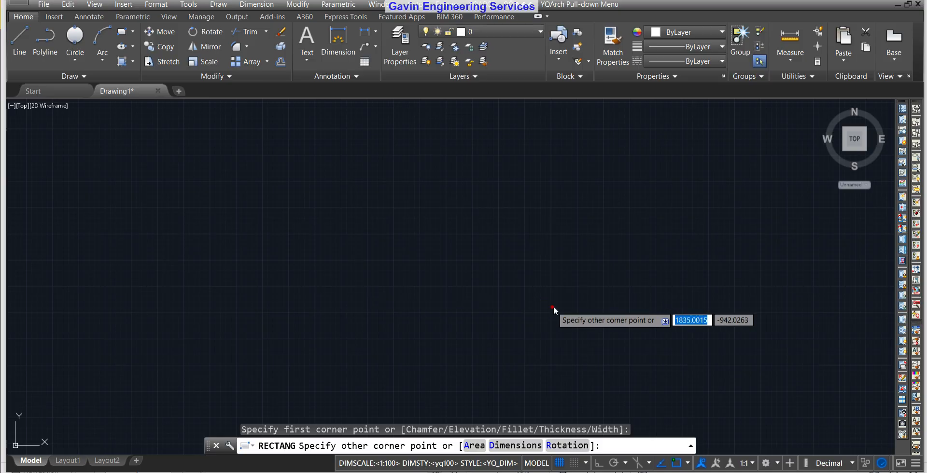
- Fillet the rectangle's upper-left corner between its left and top edges with the radius set to 50
{"action": "scroll", "coordinate": [377, 213], "scroll_direction": "up", "scroll_amount": 6}
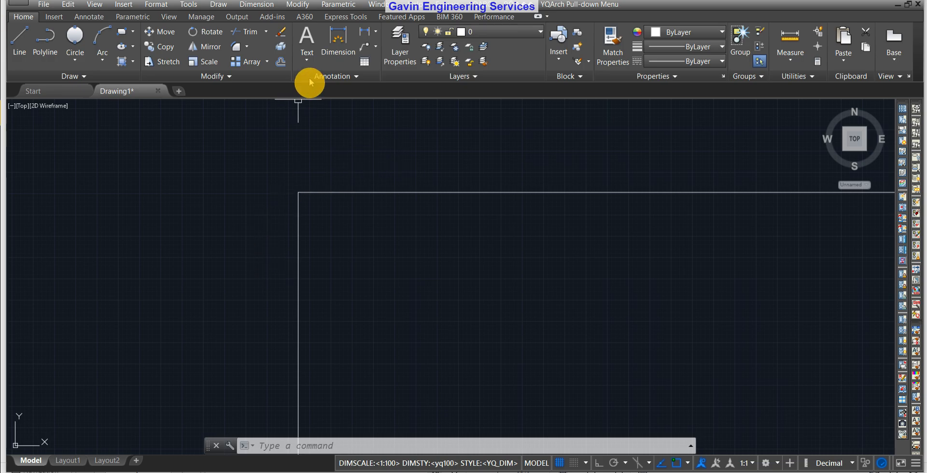
{"action": "left_click", "coordinate": [247, 46]}
{"action": "left_click", "coordinate": [254, 69]}
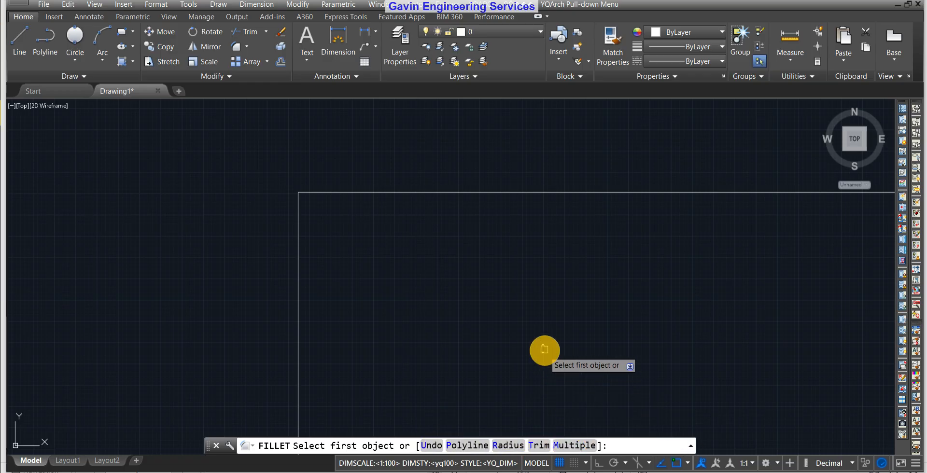
{"action": "scroll", "coordinate": [560, 352], "scroll_direction": "down", "scroll_amount": 1}
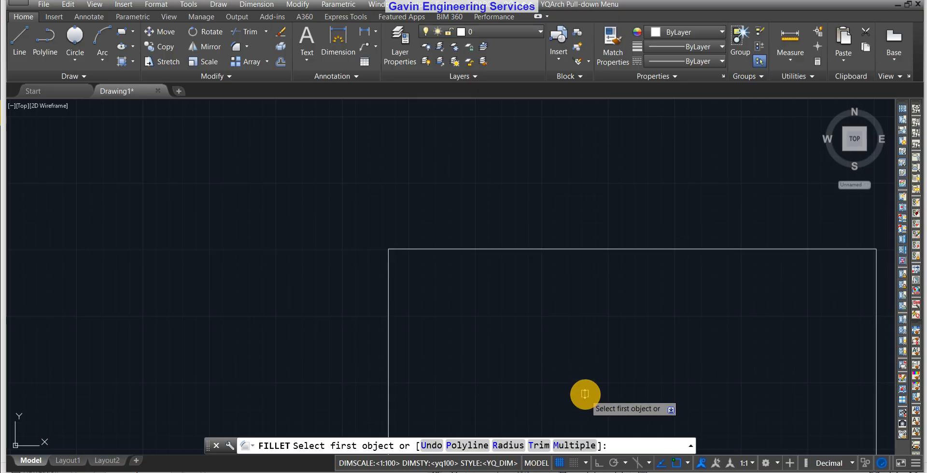
{"action": "middle_click_drag", "start_coordinate": [584, 398], "coordinate": [535, 317]}
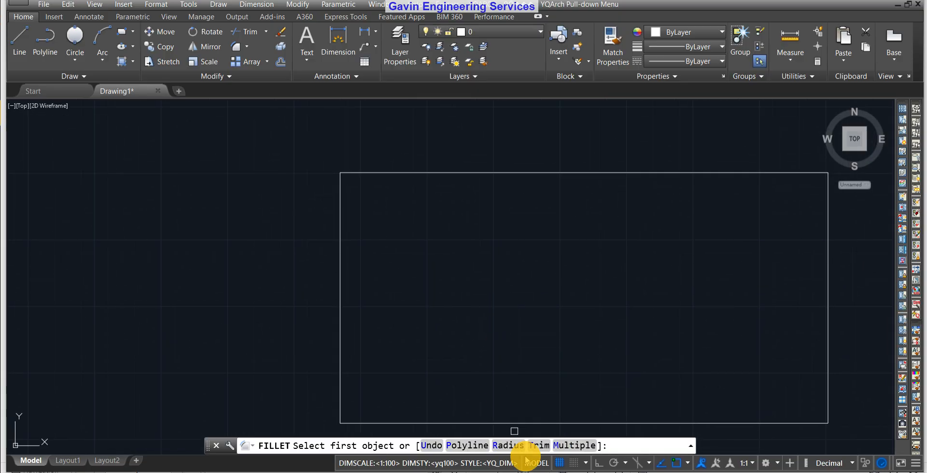
{"action": "left_click", "coordinate": [508, 444]}
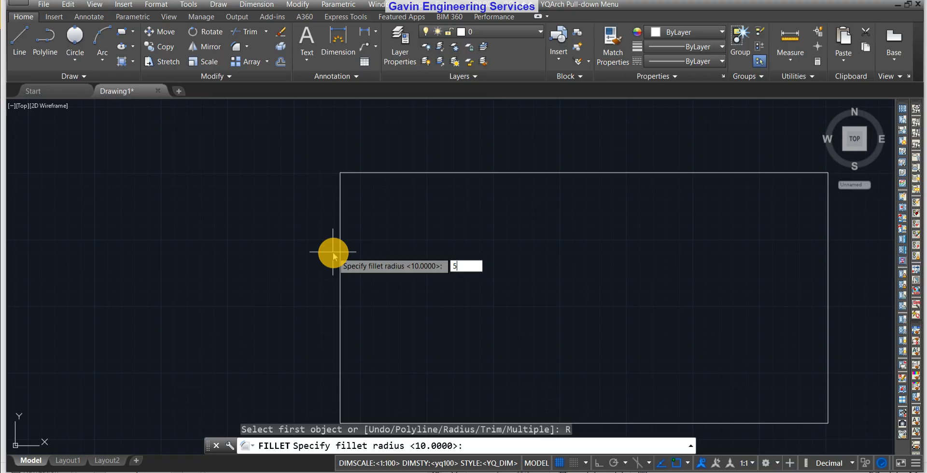
{"action": "key", "text": "Return"}
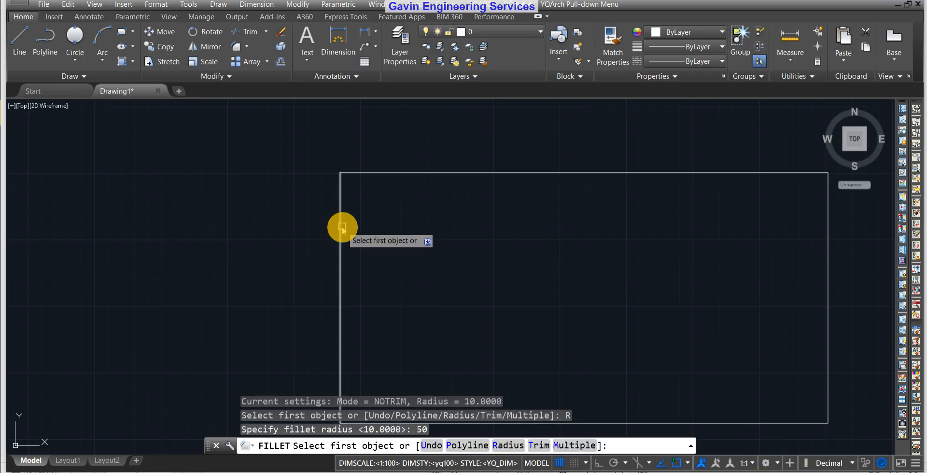
{"action": "left_click", "coordinate": [342, 232]}
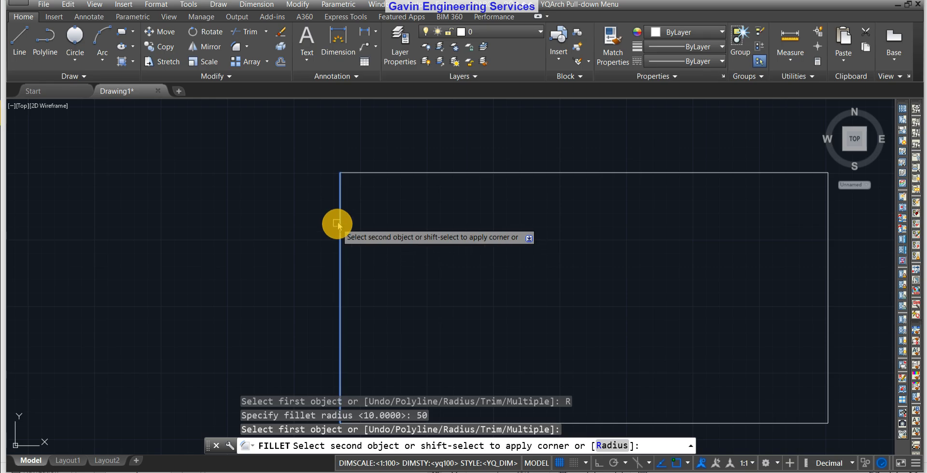
{"action": "left_click", "coordinate": [391, 173]}
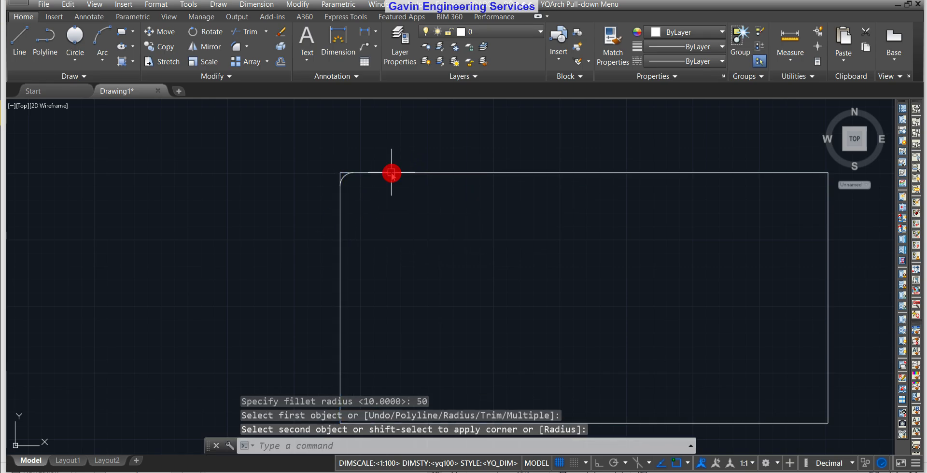
- Examine the filleted upper-left corner to see how the arc meets the rectangle's original edges in No trim mode
{"action": "scroll", "coordinate": [336, 171], "scroll_direction": "up", "scroll_amount": 3}
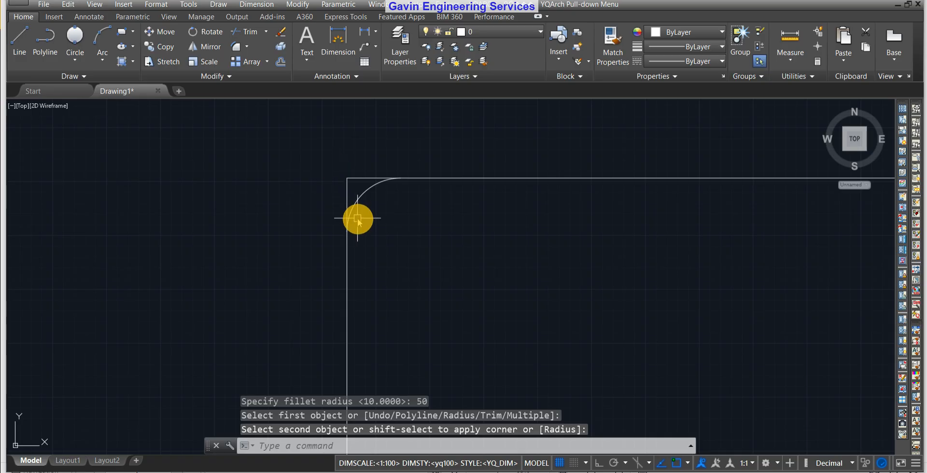
{"action": "scroll", "coordinate": [379, 209], "scroll_direction": "up", "scroll_amount": 5}
{"action": "scroll", "coordinate": [352, 180], "scroll_direction": "down", "scroll_amount": 2}
{"action": "middle_click_drag", "start_coordinate": [353, 179], "coordinate": [337, 246]}
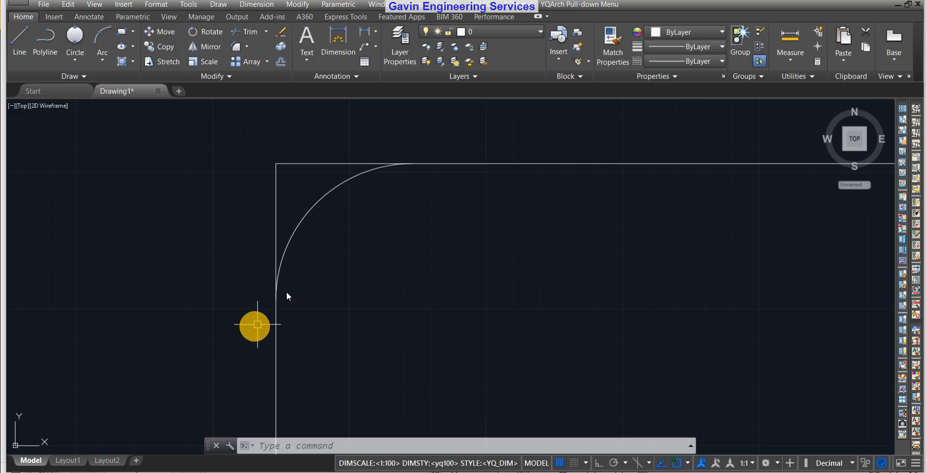
{"action": "scroll", "coordinate": [393, 238], "scroll_direction": "down", "scroll_amount": 6}
{"action": "middle_click_drag", "start_coordinate": [458, 272], "coordinate": [340, 250]}
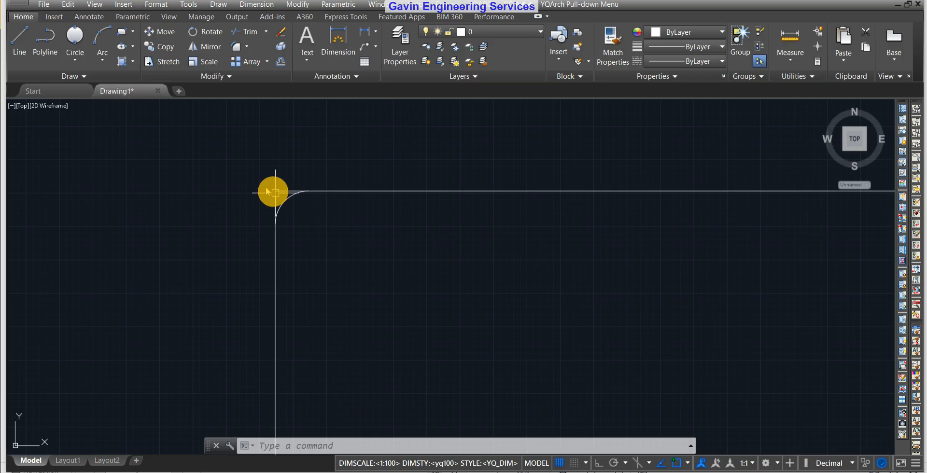
{"action": "scroll", "coordinate": [268, 189], "scroll_direction": "up", "scroll_amount": 6}
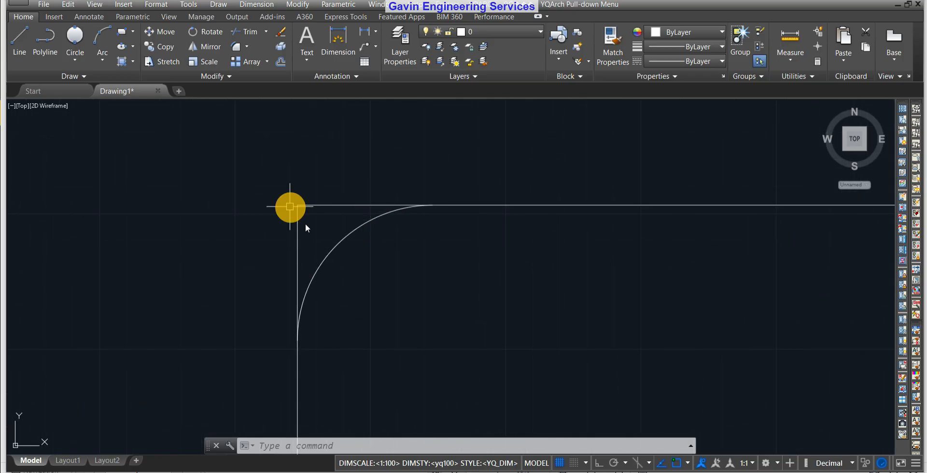
{"action": "scroll", "coordinate": [334, 217], "scroll_direction": "up", "scroll_amount": 4}
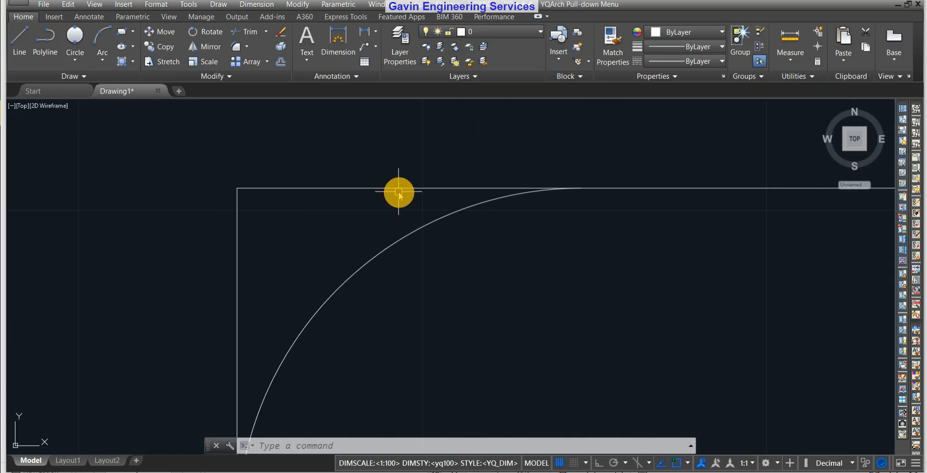
{"action": "scroll", "coordinate": [398, 193], "scroll_direction": "down", "scroll_amount": 4}
{"action": "middle_click_drag", "start_coordinate": [436, 273], "coordinate": [397, 257]}
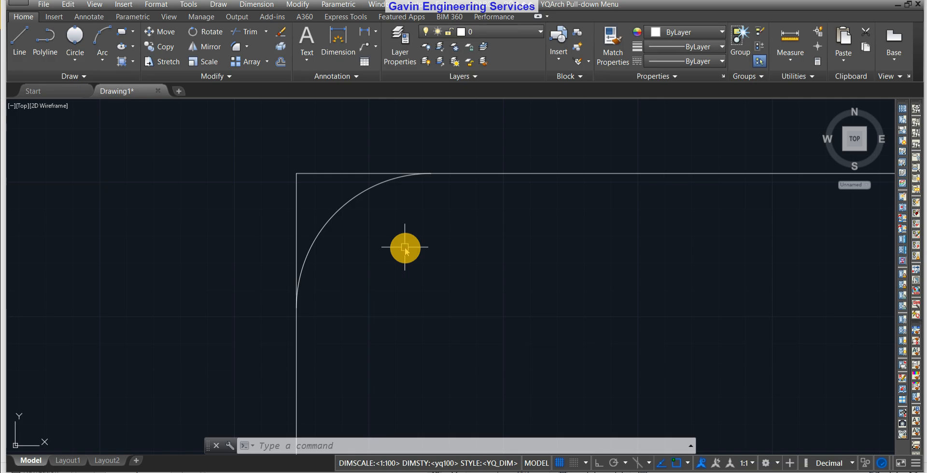
- Switch the Fillet mode to Trim and fillet the rectangle's upper-right corner between its top and right edges
{"action": "type", "text": "f"}
{"action": "key", "text": "Return"}
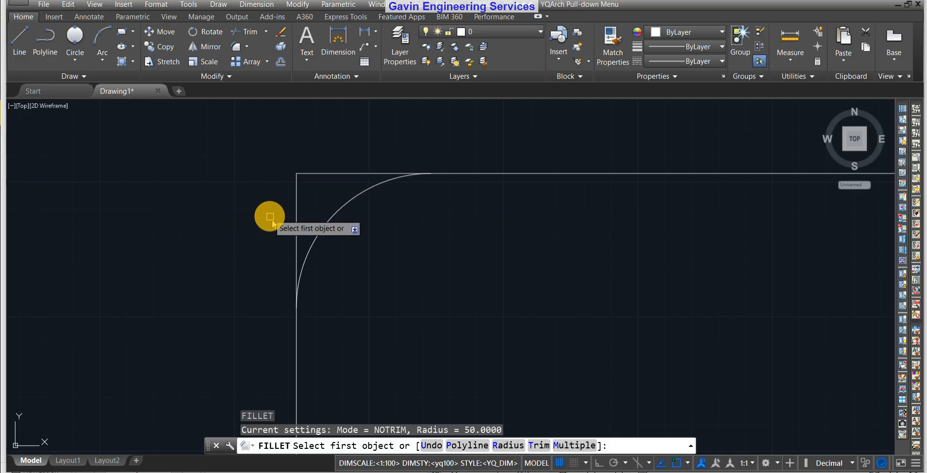
{"action": "left_click", "coordinate": [537, 445]}
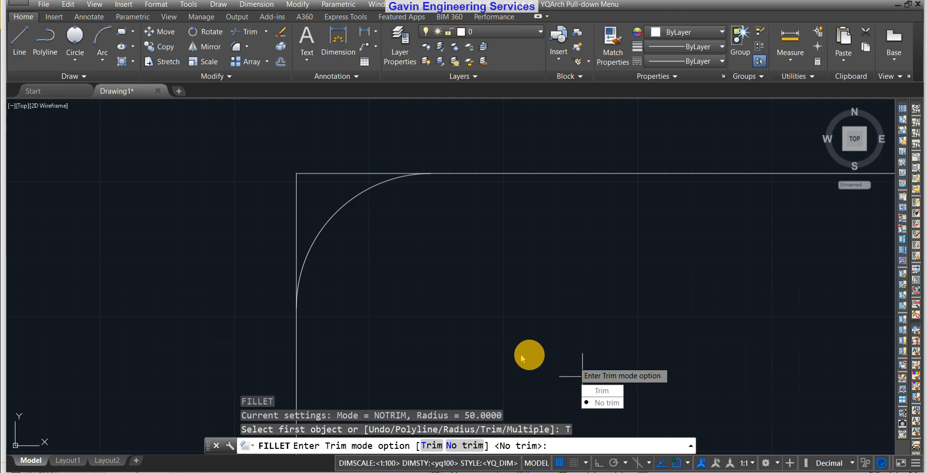
{"action": "left_click", "coordinate": [434, 445]}
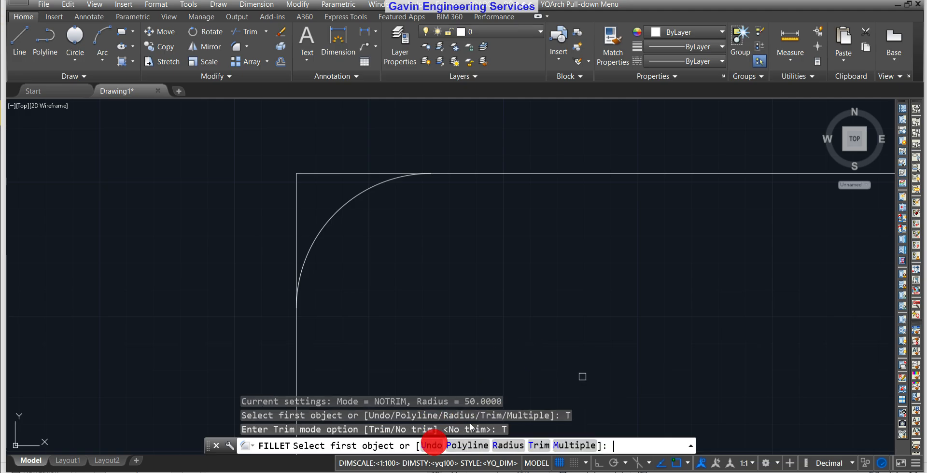
{"action": "scroll", "coordinate": [527, 265], "scroll_direction": "down", "scroll_amount": 3}
{"action": "middle_click_drag", "start_coordinate": [505, 287], "coordinate": [198, 248]}
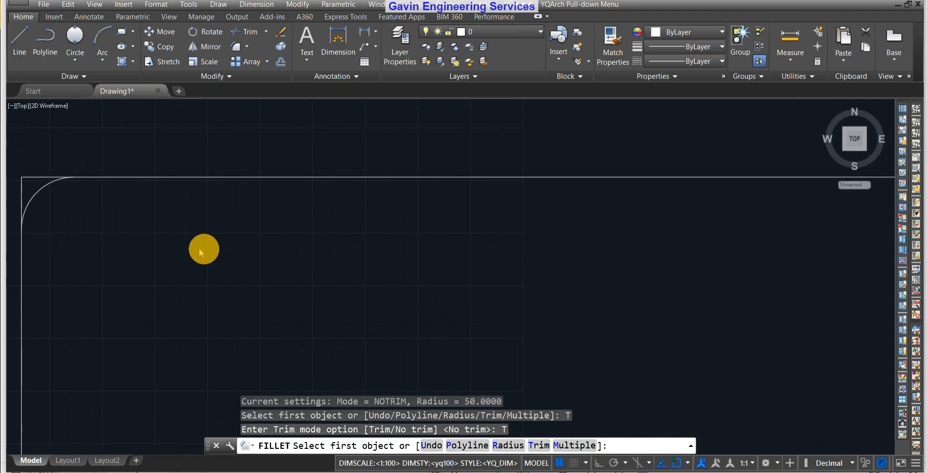
{"action": "scroll", "coordinate": [260, 256], "scroll_direction": "down", "scroll_amount": 3}
{"action": "scroll", "coordinate": [605, 353], "scroll_direction": "down", "scroll_amount": 1}
{"action": "middle_click_drag", "start_coordinate": [606, 353], "coordinate": [451, 306]}
{"action": "scroll", "coordinate": [483, 246], "scroll_direction": "up", "scroll_amount": 3}
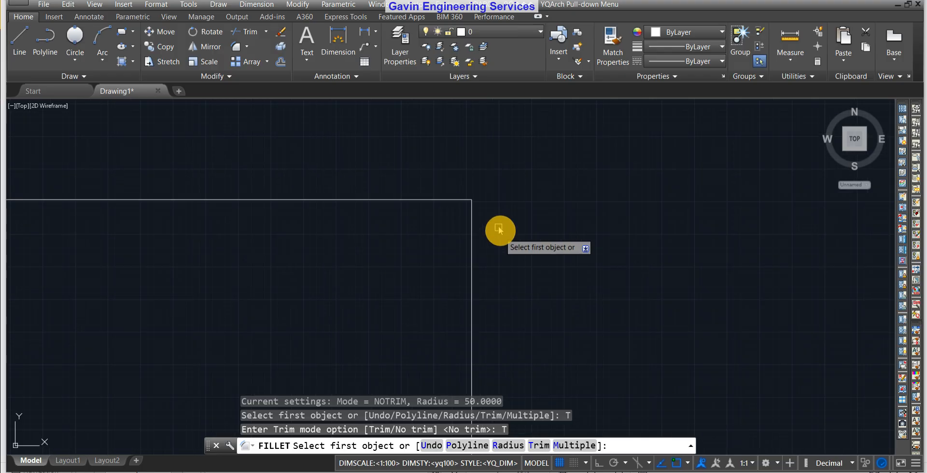
{"action": "left_click", "coordinate": [456, 201]}
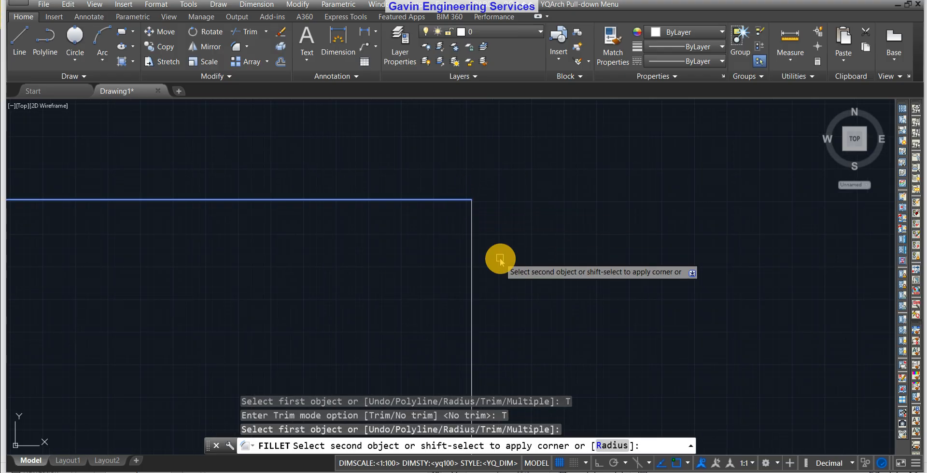
{"action": "left_click", "coordinate": [472, 225]}
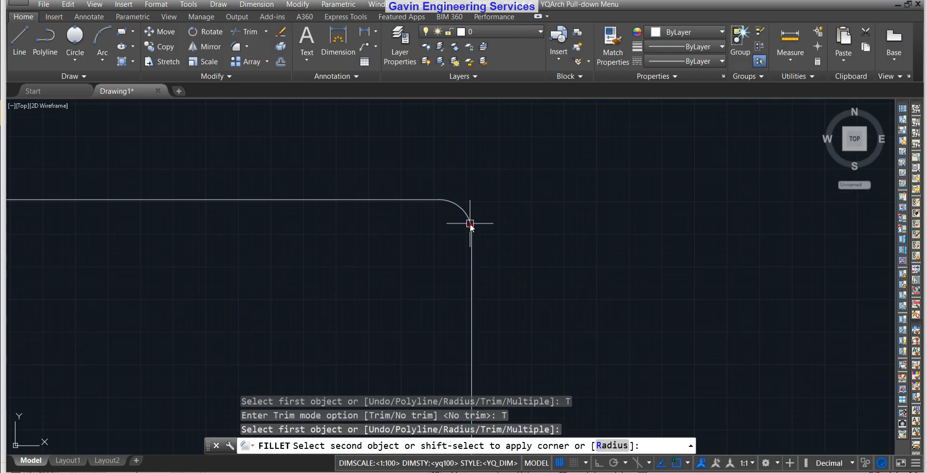
- Inspect the trimmed fillet at the upper-right corner and compare it with the upper-left corner across the whole rectangle
{"action": "scroll", "coordinate": [471, 216], "scroll_direction": "up", "scroll_amount": 3}
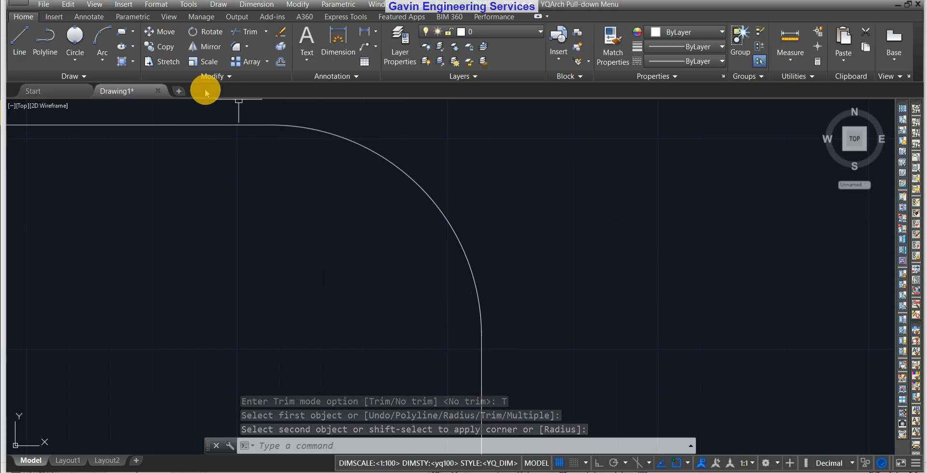
{"action": "scroll", "coordinate": [423, 210], "scroll_direction": "down", "scroll_amount": 2}
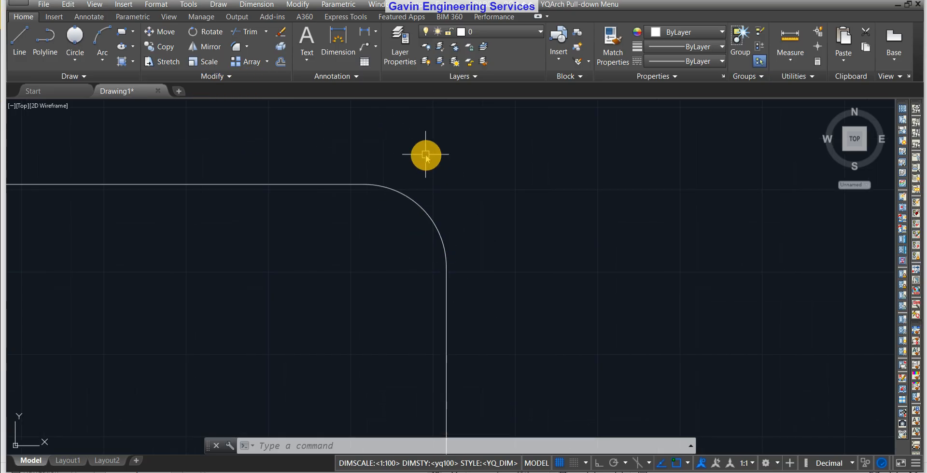
{"action": "scroll", "coordinate": [385, 238], "scroll_direction": "down", "scroll_amount": 4}
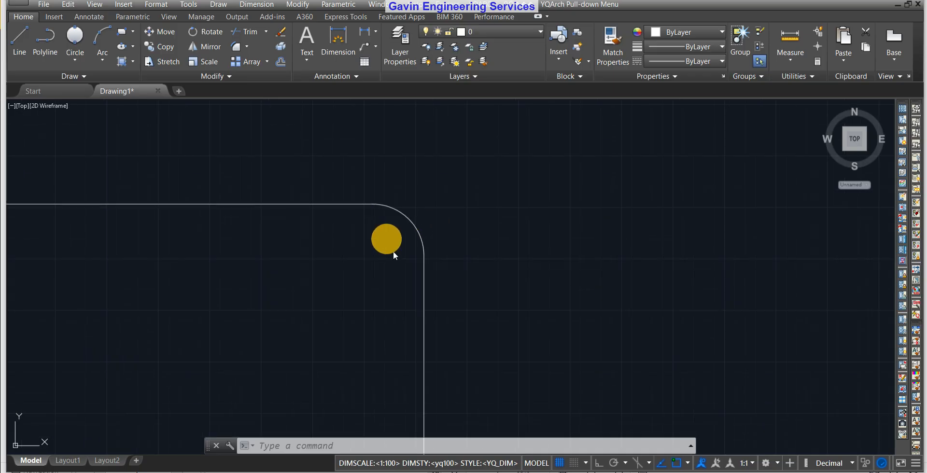
{"action": "middle_click_drag", "start_coordinate": [331, 383], "coordinate": [628, 265]}
{"action": "scroll", "coordinate": [623, 336], "scroll_direction": "down", "scroll_amount": 2}
{"action": "middle_click_drag", "start_coordinate": [623, 336], "coordinate": [595, 288]}
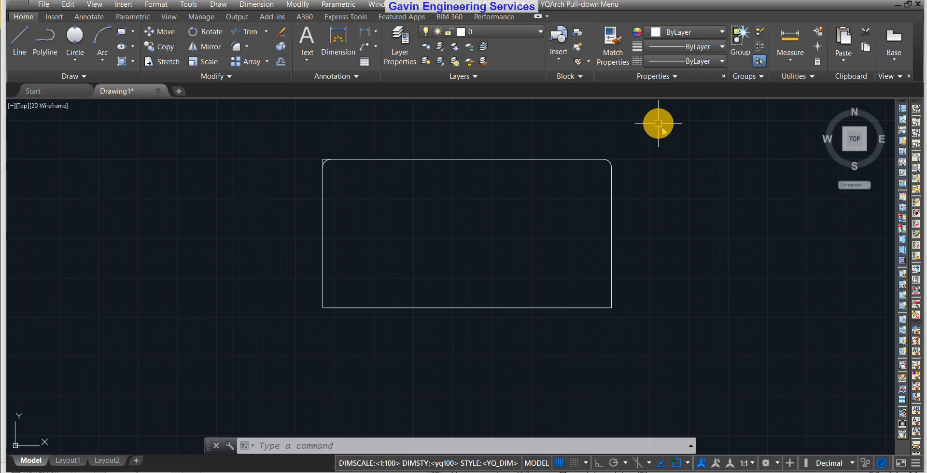
{"action": "left_click", "coordinate": [604, 158]}
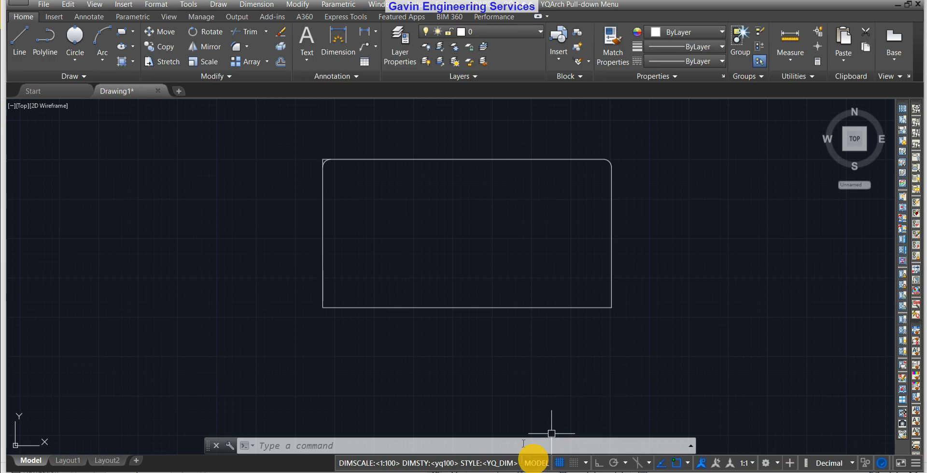
- Start Fillet with the Multiple option and fillet the rectangle's lower-right corner between its right and bottom edges
{"action": "scroll", "coordinate": [606, 300], "scroll_direction": "up", "scroll_amount": 4}
{"action": "key", "text": "Return"}
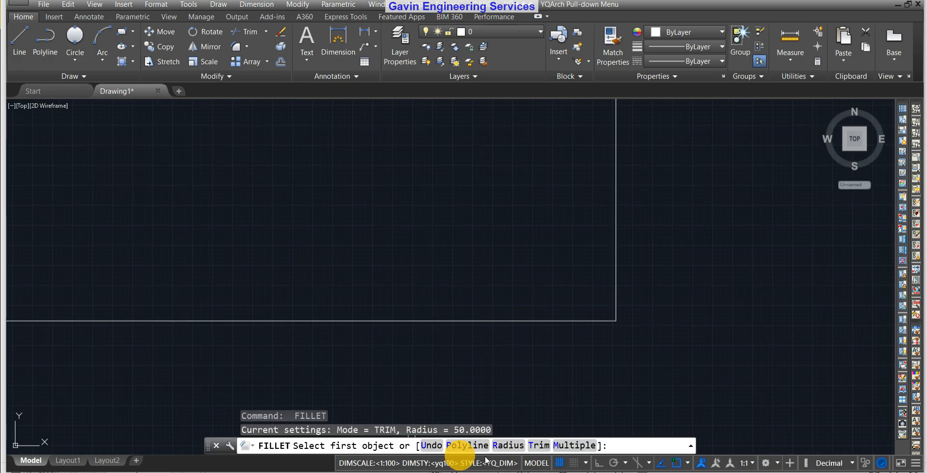
{"action": "left_click", "coordinate": [573, 445]}
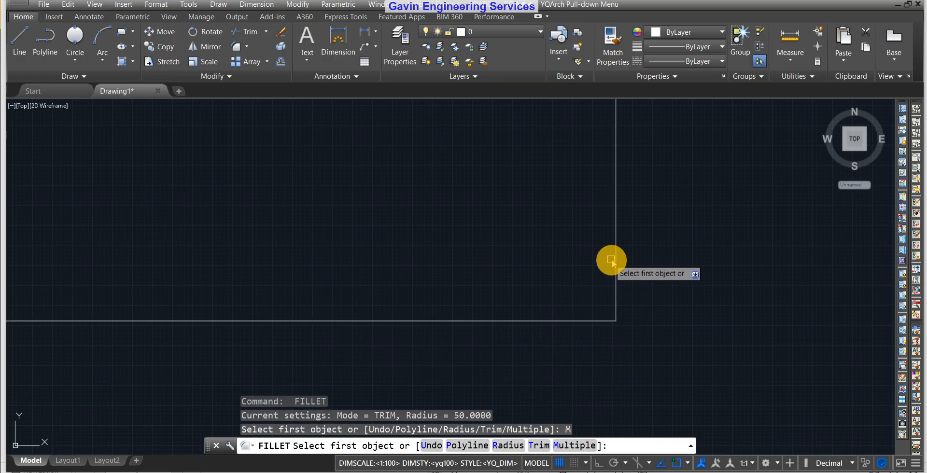
{"action": "left_click", "coordinate": [616, 289]}
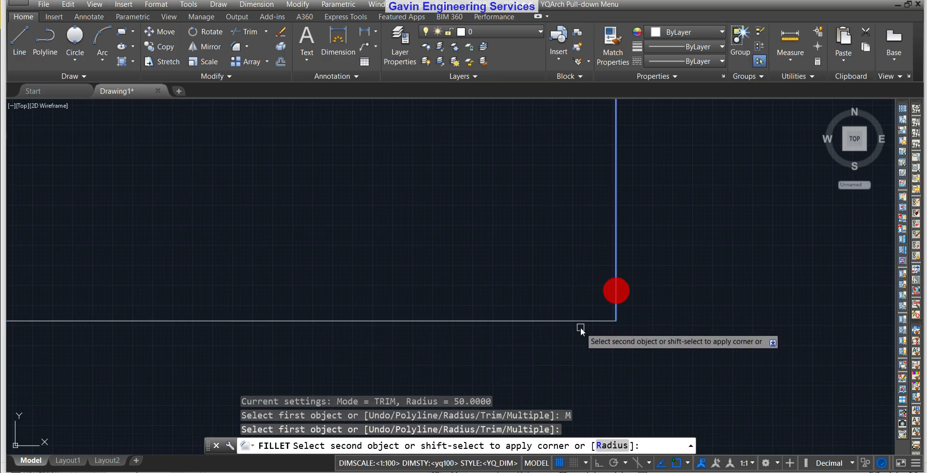
{"action": "left_click", "coordinate": [575, 320]}
{"action": "scroll", "coordinate": [485, 315], "scroll_direction": "down", "scroll_amount": 3}
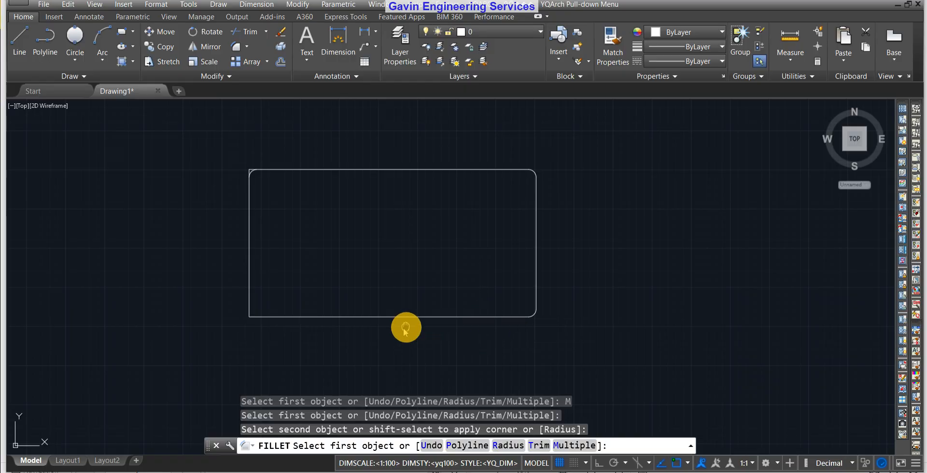
- Fillet the rectangle's lower-left corner between its bottom and left edges within the same multiple fillet
{"action": "middle_click_drag", "start_coordinate": [406, 381], "coordinate": [720, 308]}
{"action": "scroll", "coordinate": [595, 304], "scroll_direction": "up", "scroll_amount": 4}
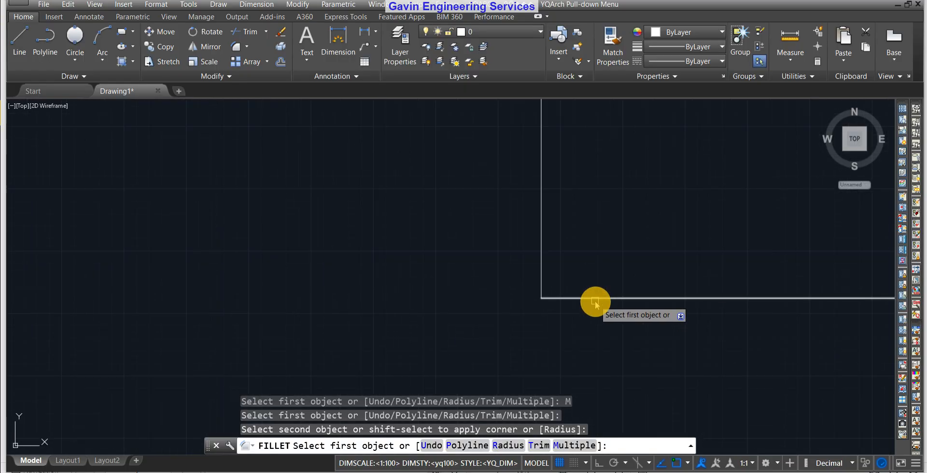
{"action": "left_click", "coordinate": [559, 302]}
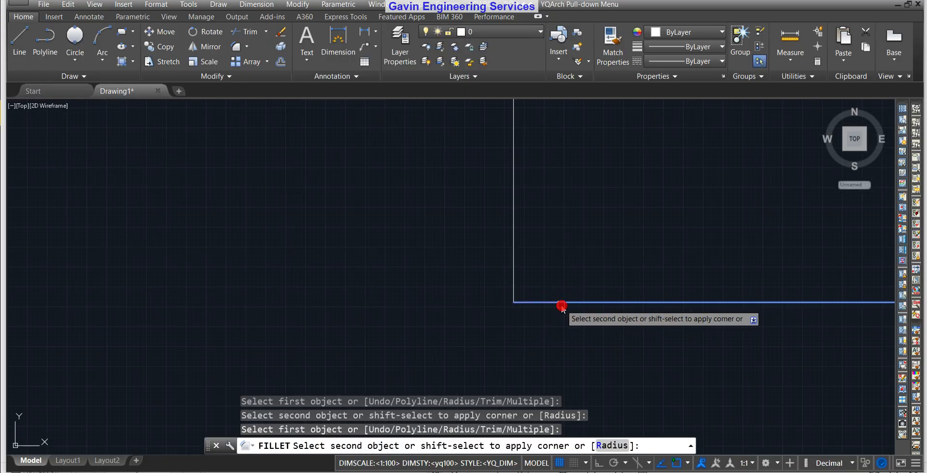
{"action": "left_click", "coordinate": [514, 264]}
{"action": "scroll", "coordinate": [676, 256], "scroll_direction": "down", "scroll_amount": 3}
{"action": "mouse_move", "coordinate": [681, 261]}
{"action": "middle_mouse_down"}
{"action": "mouse_move", "coordinate": [537, 304]}
{"action": "mouse_move", "coordinate": [492, 305]}
{"action": "middle_mouse_up"}
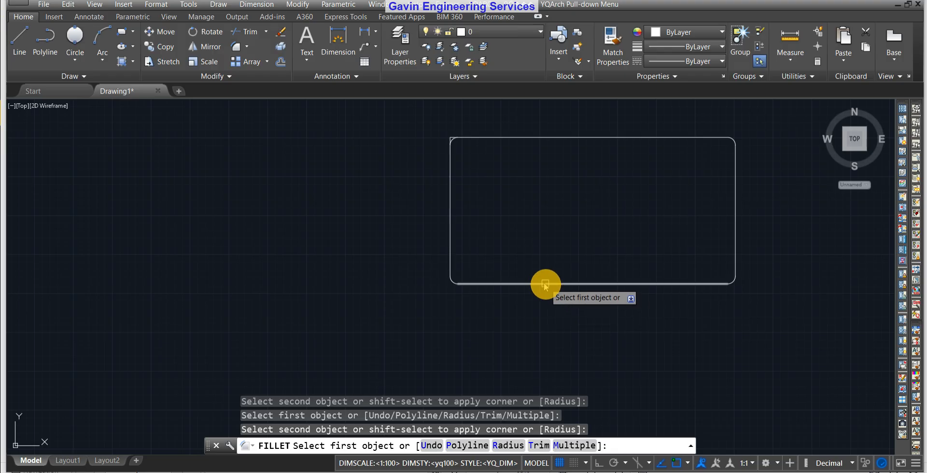
{"action": "middle_click_drag", "start_coordinate": [506, 218], "coordinate": [531, 268]}
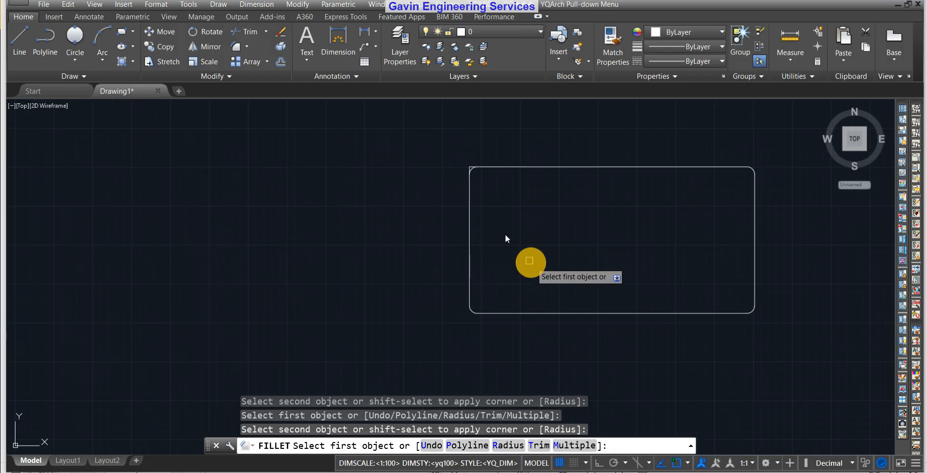
{"action": "scroll", "coordinate": [476, 182], "scroll_direction": "up", "scroll_amount": 6}
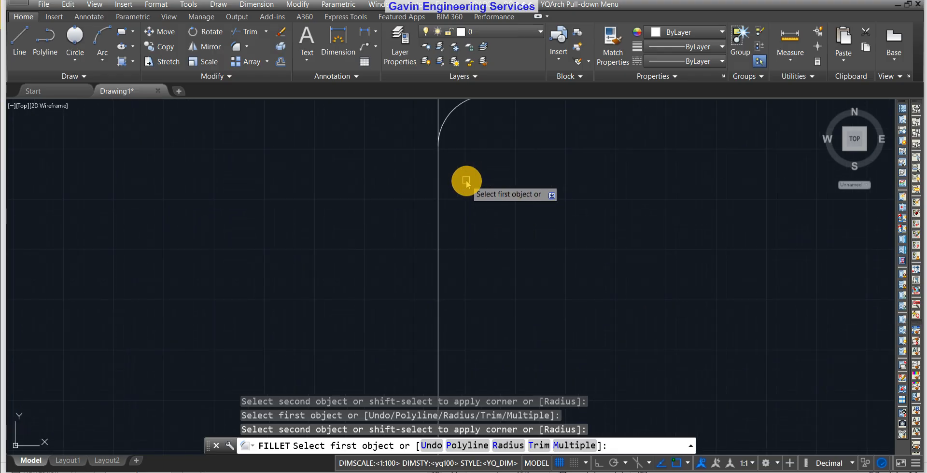
{"action": "left_click", "coordinate": [438, 149]}
{"action": "middle_click_drag", "start_coordinate": [489, 245], "coordinate": [480, 282]}
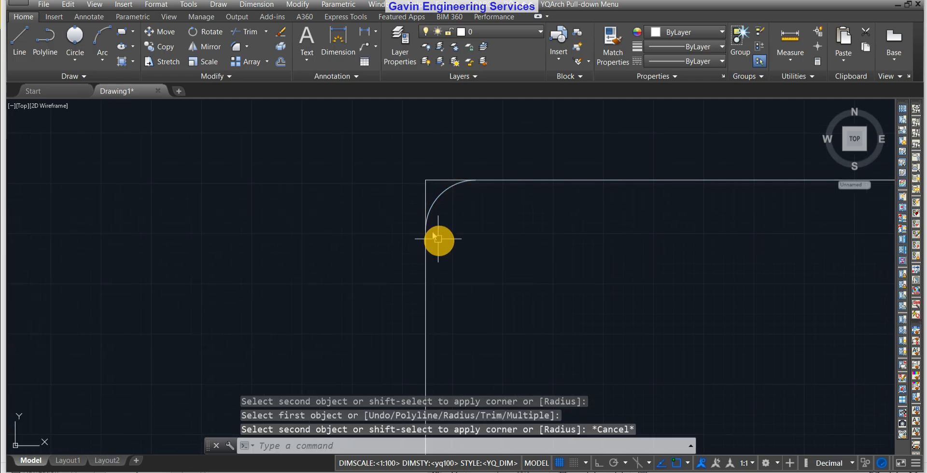
{"action": "scroll", "coordinate": [182, 99], "scroll_direction": "down", "scroll_amount": 2}
{"action": "scroll", "coordinate": [489, 320], "scroll_direction": "down", "scroll_amount": 2}
- Draw an irregular five-sided polyline beside the rectangle's left edge, ending it back at its start point
{"action": "middle_click_drag", "start_coordinate": [489, 319], "coordinate": [594, 239]}
{"action": "left_click", "coordinate": [43, 43]}
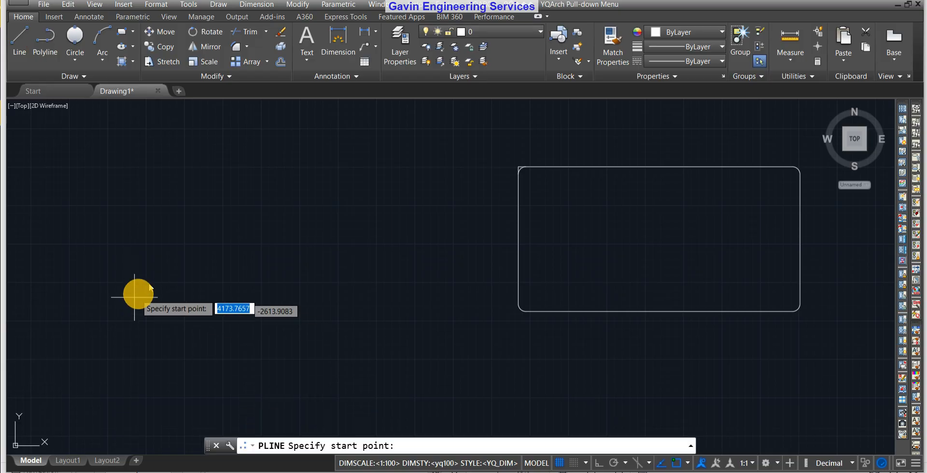
{"action": "left_click", "coordinate": [159, 276]}
{"action": "left_click", "coordinate": [256, 135]}
{"action": "left_click", "coordinate": [393, 198]}
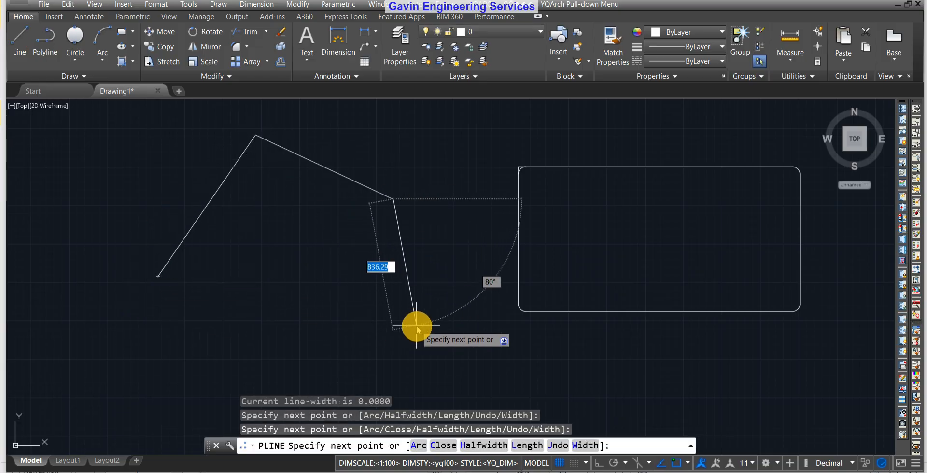
{"action": "middle_click_drag", "start_coordinate": [434, 331], "coordinate": [412, 242]}
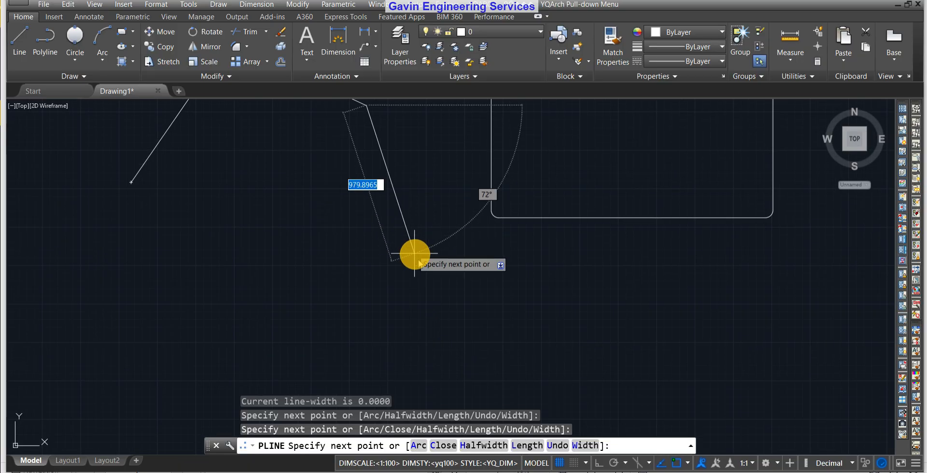
{"action": "left_click", "coordinate": [444, 265]}
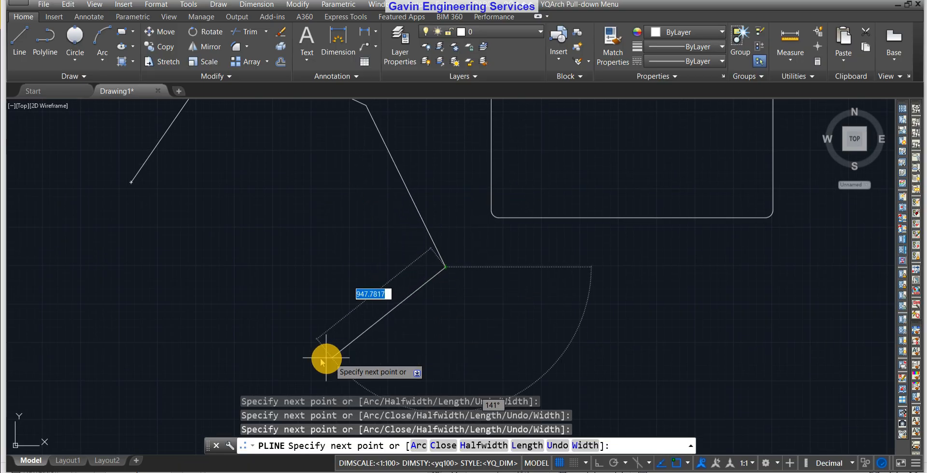
{"action": "left_click", "coordinate": [250, 377]}
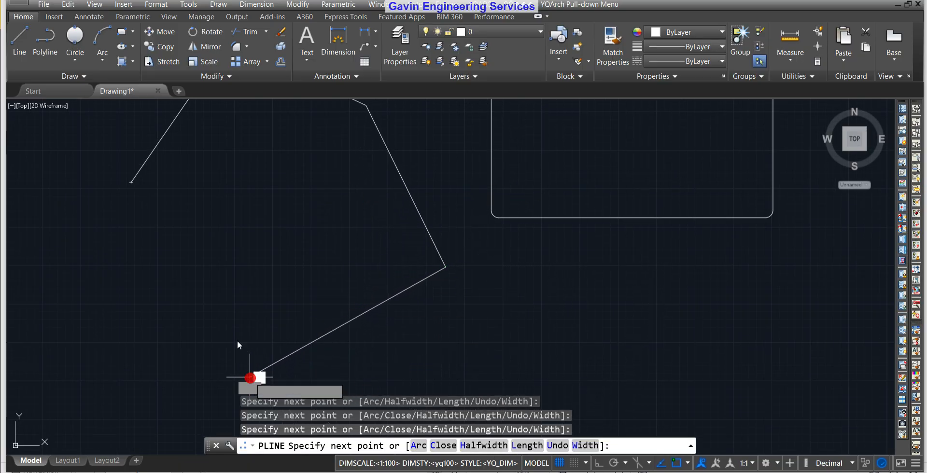
{"action": "left_click", "coordinate": [128, 186]}
{"action": "scroll", "coordinate": [449, 260], "scroll_direction": "down", "scroll_amount": 2}
{"action": "key", "text": "Escape"}
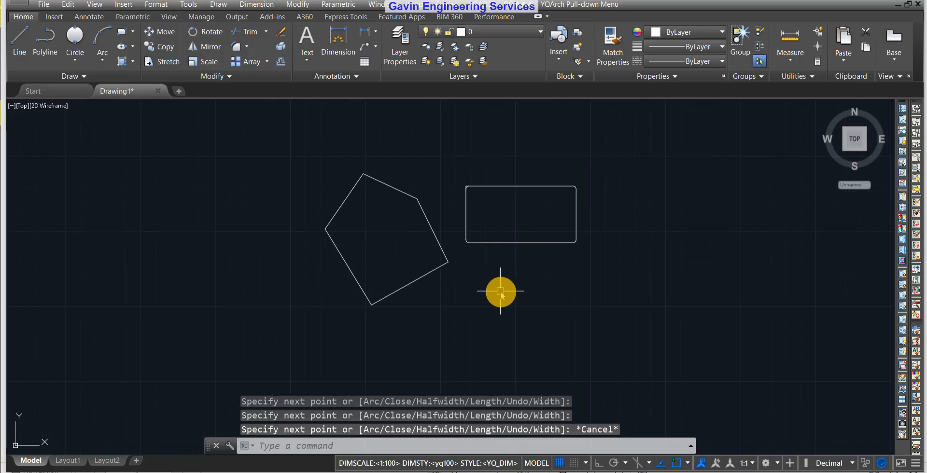
- Fillet all corners of the five-sided shape at once with the Polyline option, entering 10 at the polyline selection prompt
{"action": "middle_click_drag", "start_coordinate": [498, 291], "coordinate": [386, 312]}
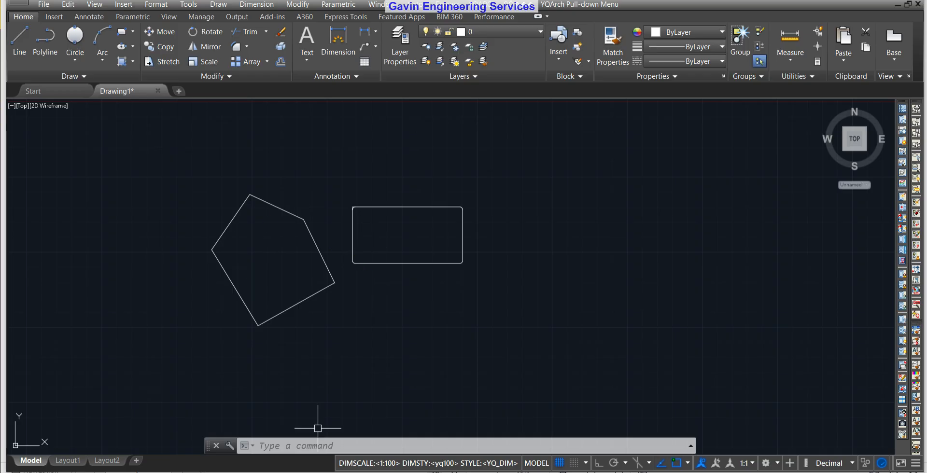
{"action": "left_click", "coordinate": [246, 48]}
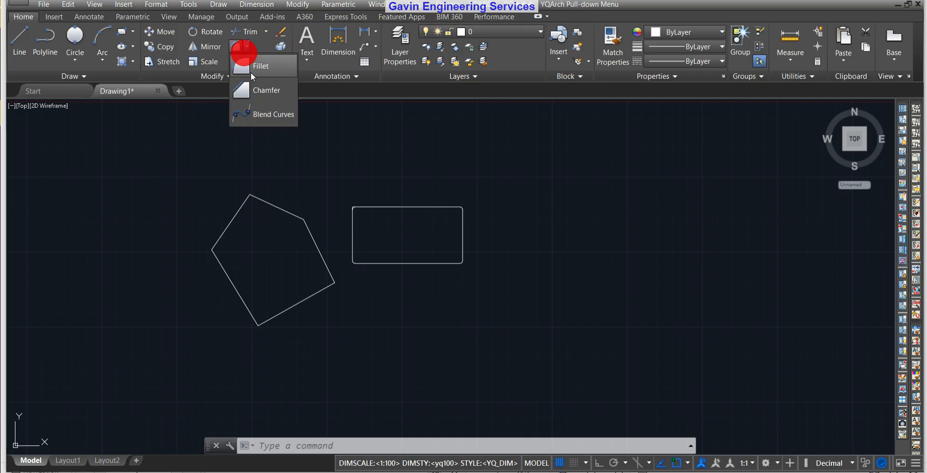
{"action": "left_click", "coordinate": [267, 64]}
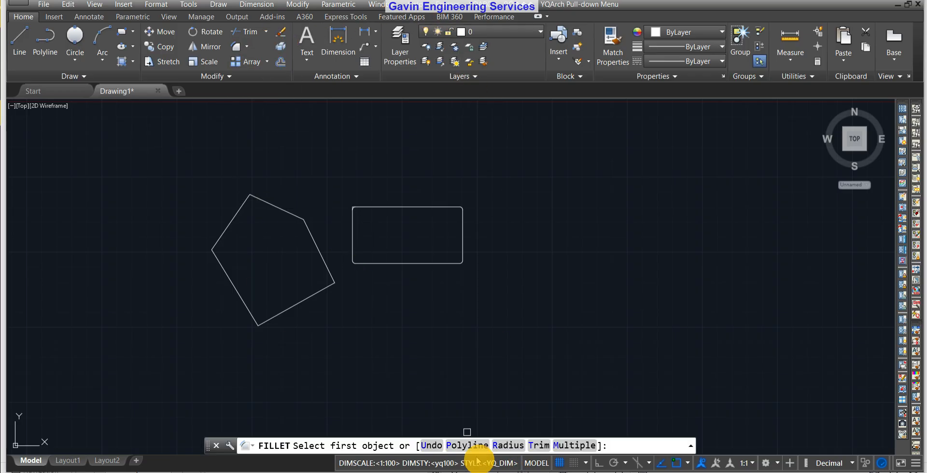
{"action": "left_click", "coordinate": [467, 445]}
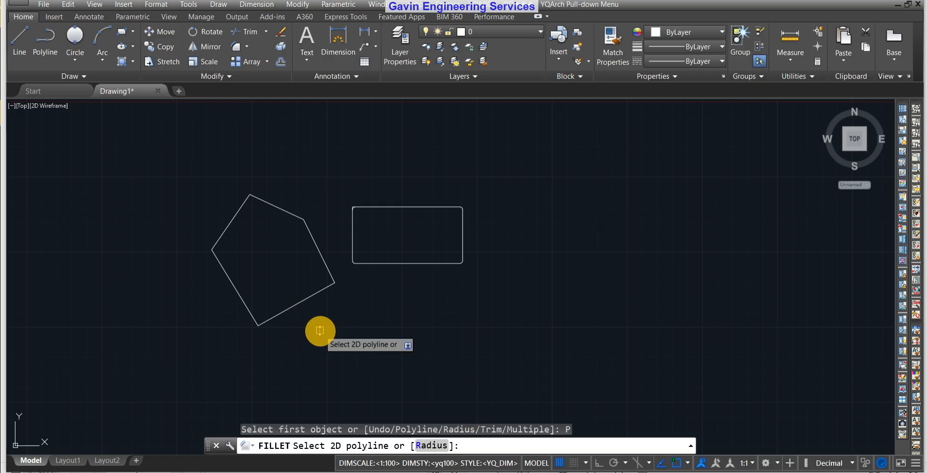
{"action": "type", "text": "10"}
{"action": "key", "text": "Return"}
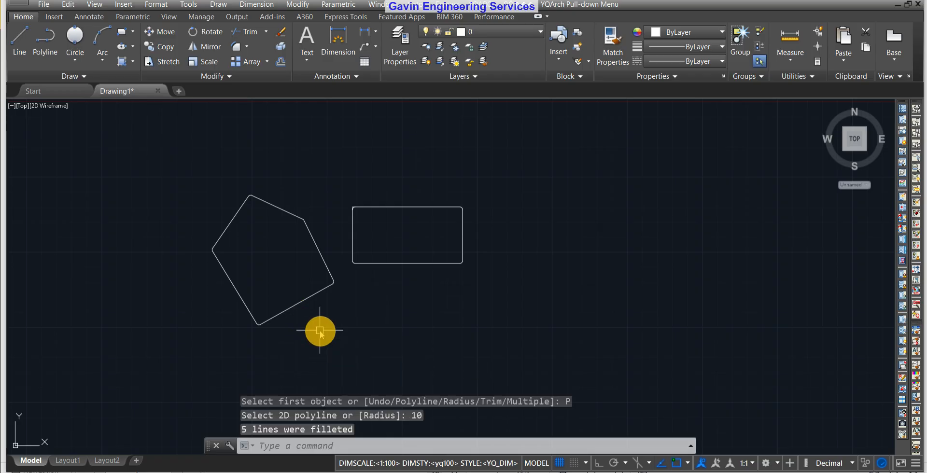
- Examine the rounded corners of the five-sided polyline up close and compare the shape with the filleted rectangle
{"action": "left_click", "coordinate": [309, 303]}
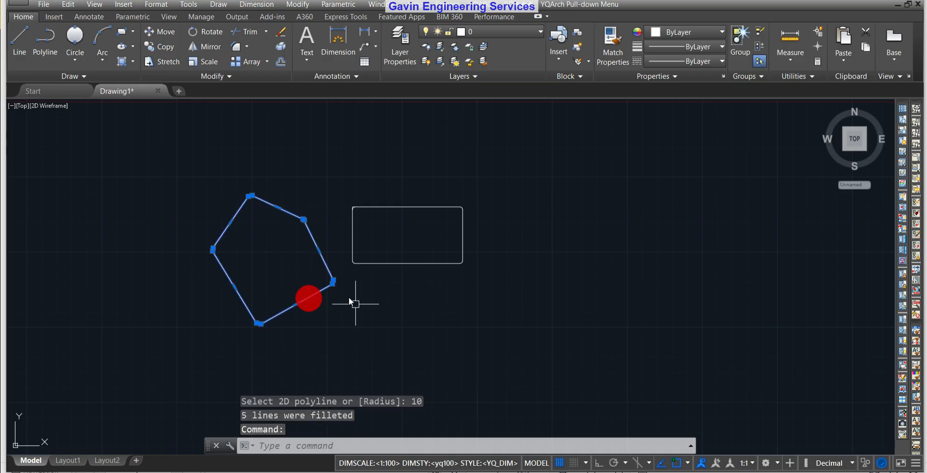
{"action": "scroll", "coordinate": [338, 295], "scroll_direction": "up", "scroll_amount": 5}
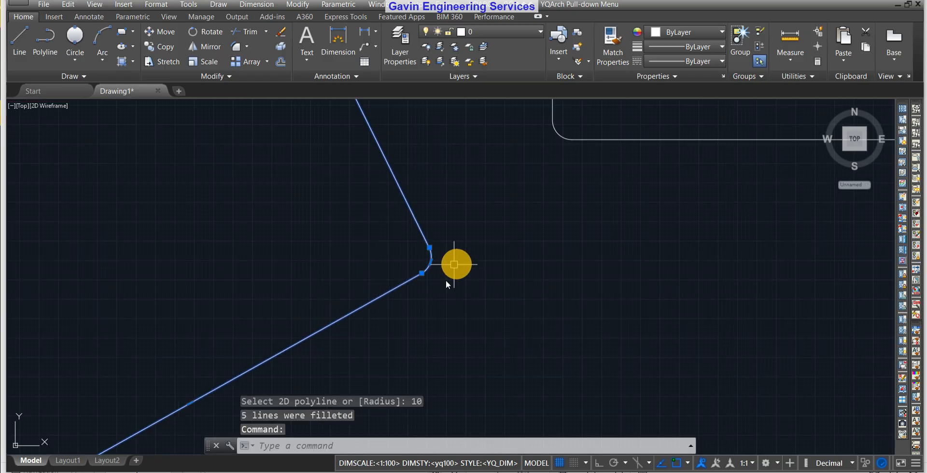
{"action": "scroll", "coordinate": [437, 268], "scroll_direction": "down", "scroll_amount": 5}
{"action": "key", "text": "Escape"}
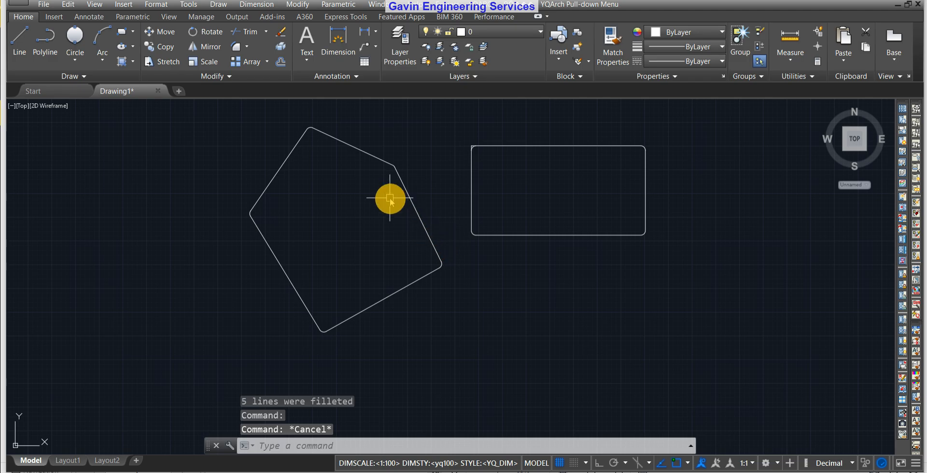
{"action": "scroll", "coordinate": [408, 178], "scroll_direction": "up", "scroll_amount": 5}
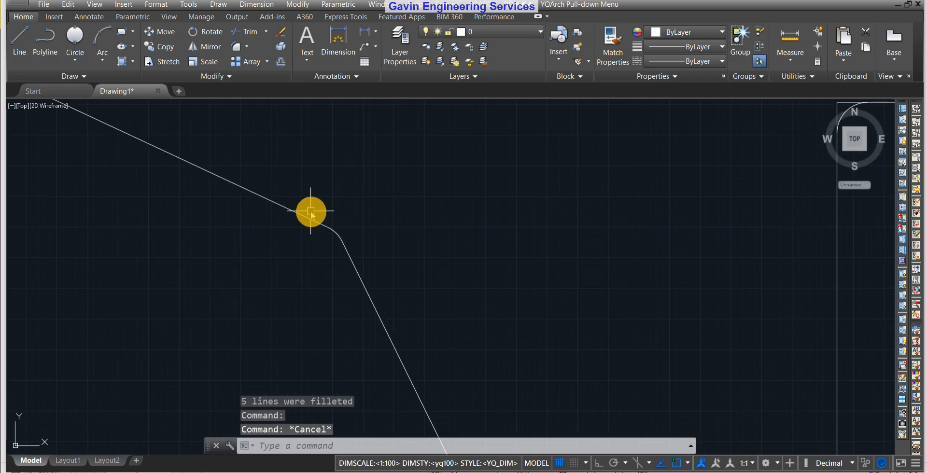
{"action": "scroll", "coordinate": [289, 256], "scroll_direction": "down", "scroll_amount": 5}
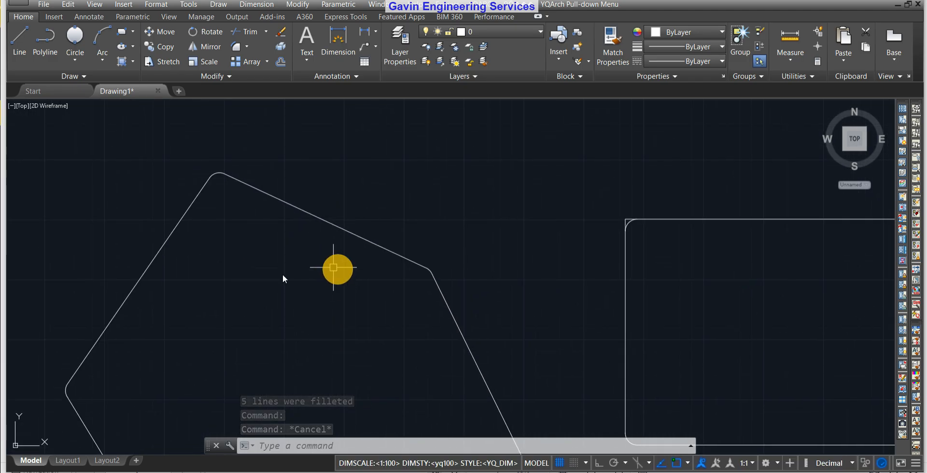
{"action": "scroll", "coordinate": [338, 362], "scroll_direction": "down", "scroll_amount": 3}
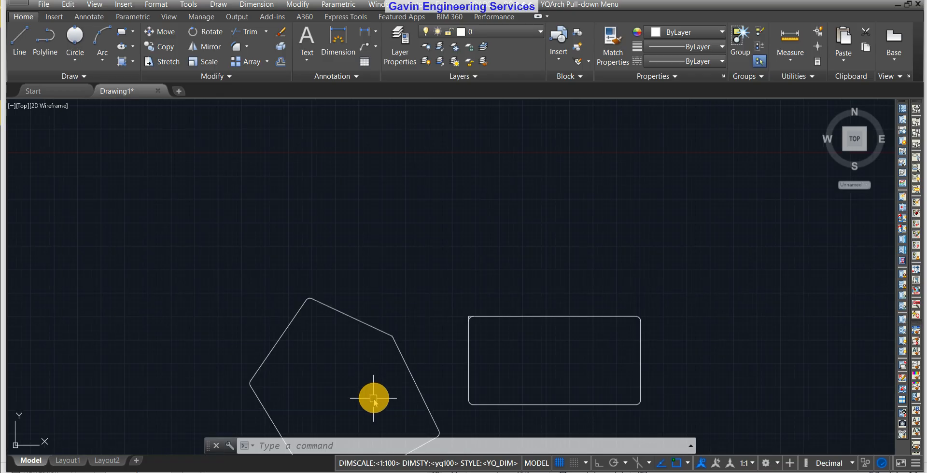
{"action": "middle_click_drag", "start_coordinate": [352, 360], "coordinate": [269, 244]}
{"action": "scroll", "coordinate": [305, 202], "scroll_direction": "up", "scroll_amount": 4}
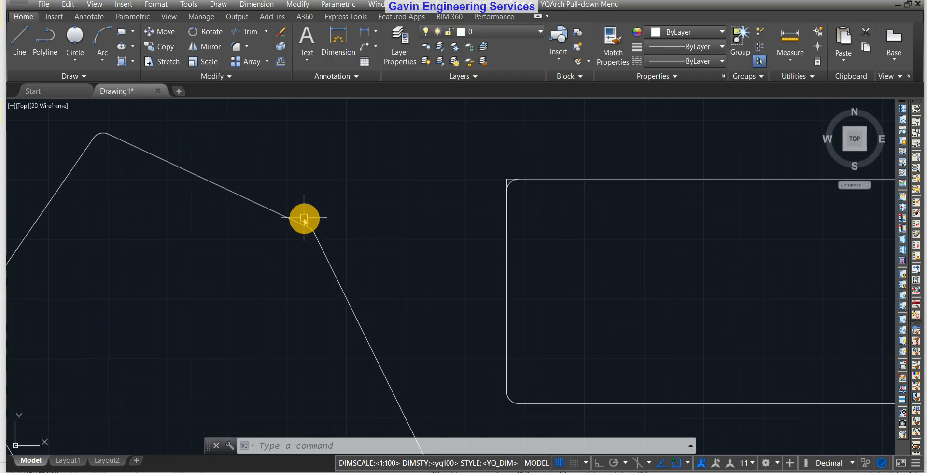
{"action": "scroll", "coordinate": [300, 217], "scroll_direction": "down", "scroll_amount": 6}
{"action": "scroll", "coordinate": [145, 242], "scroll_direction": "up", "scroll_amount": 3}
{"action": "scroll", "coordinate": [332, 411], "scroll_direction": "down", "scroll_amount": 2}
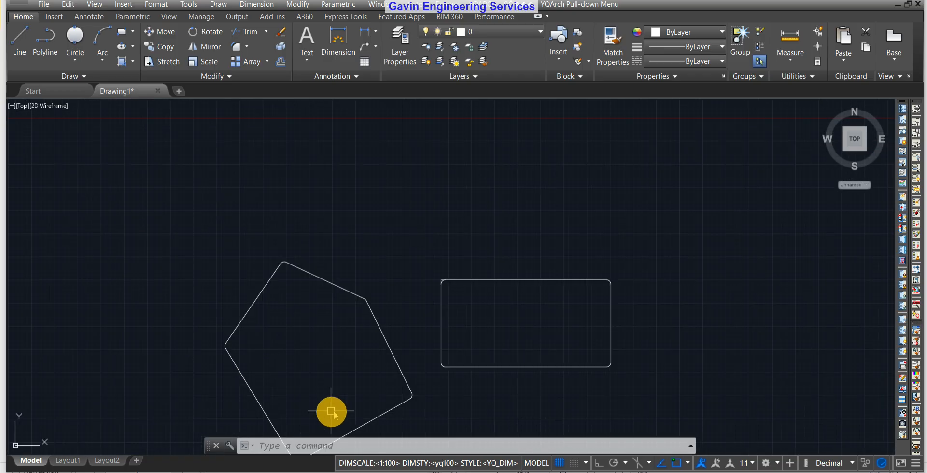
{"action": "middle_click_drag", "start_coordinate": [341, 411], "coordinate": [319, 344]}
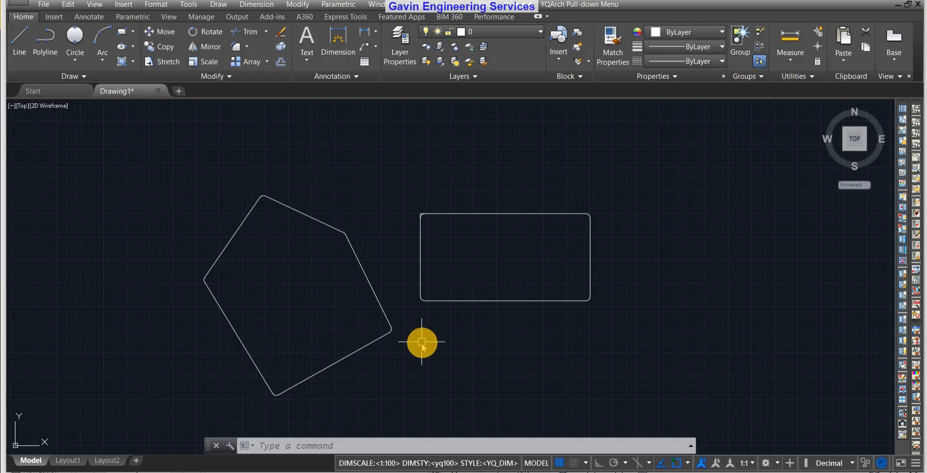
{"action": "middle_click_drag", "start_coordinate": [420, 343], "coordinate": [330, 355]}
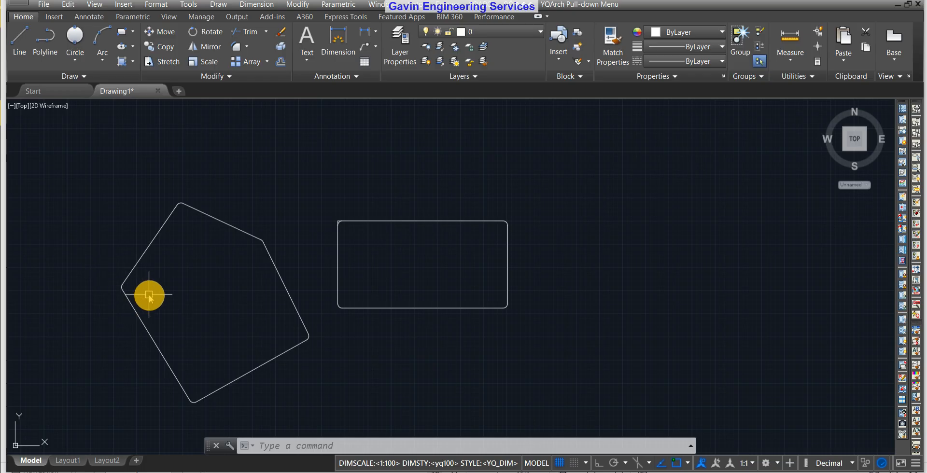
- Fillet the five-sided shape again with the Polyline option, entering 30 at the polyline selection prompt
{"action": "key", "text": "Return"}
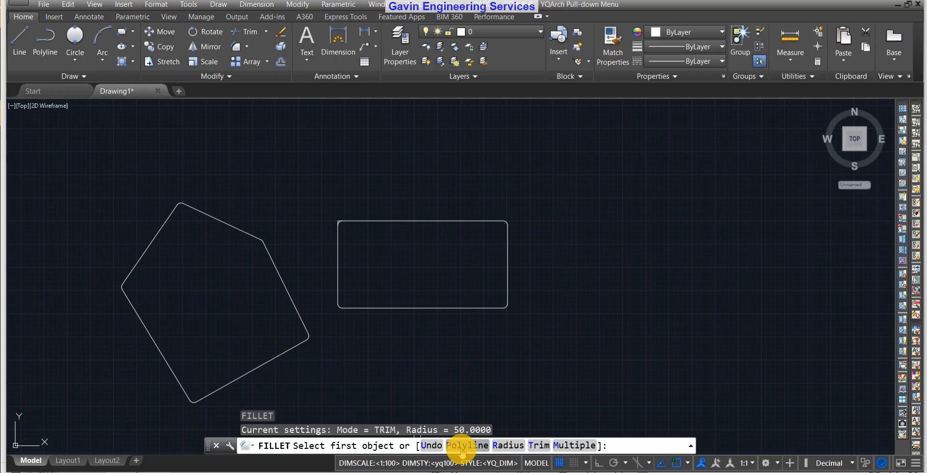
{"action": "left_click", "coordinate": [461, 446]}
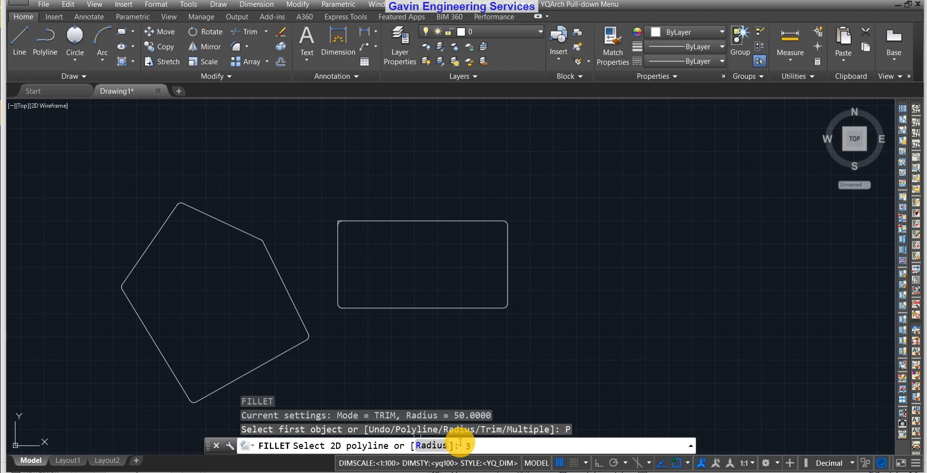
{"action": "key", "text": "Return"}
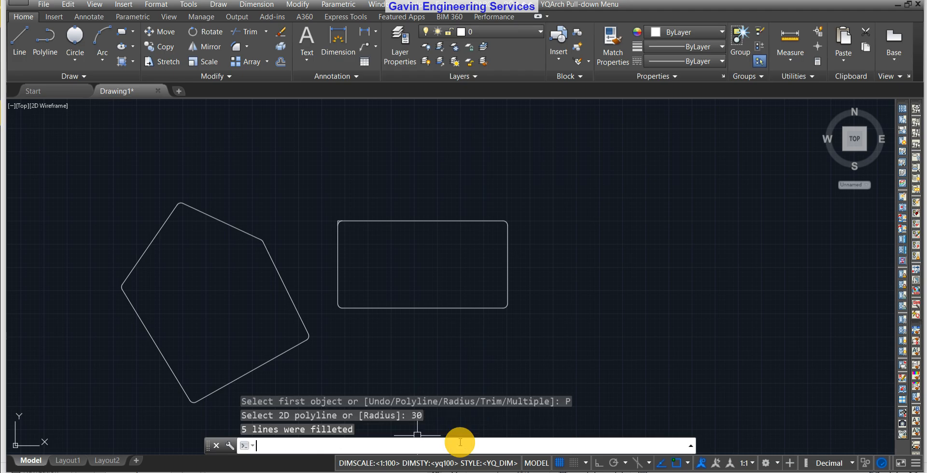
{"action": "left_click", "coordinate": [299, 343]}
{"action": "key", "text": "Escape"}
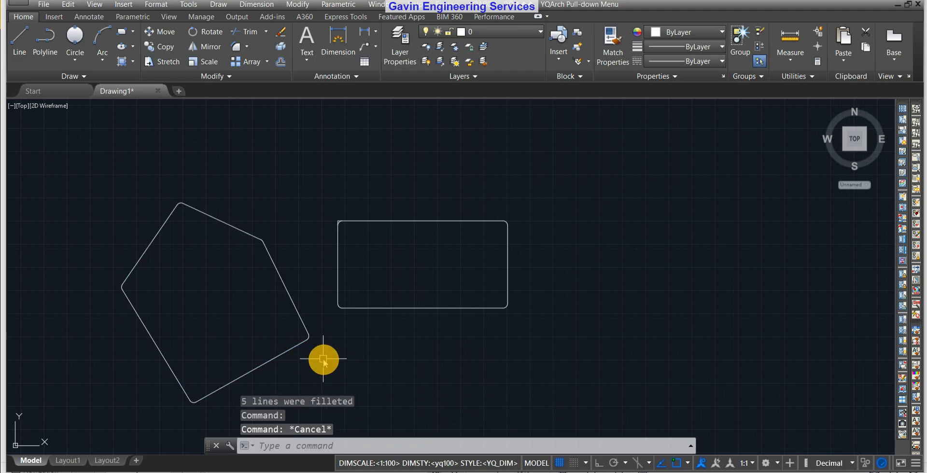
- Fillet the five-sided polyline's corners once more with the Polyline option, keeping the current fillet radius
{"action": "left_click", "coordinate": [267, 365]}
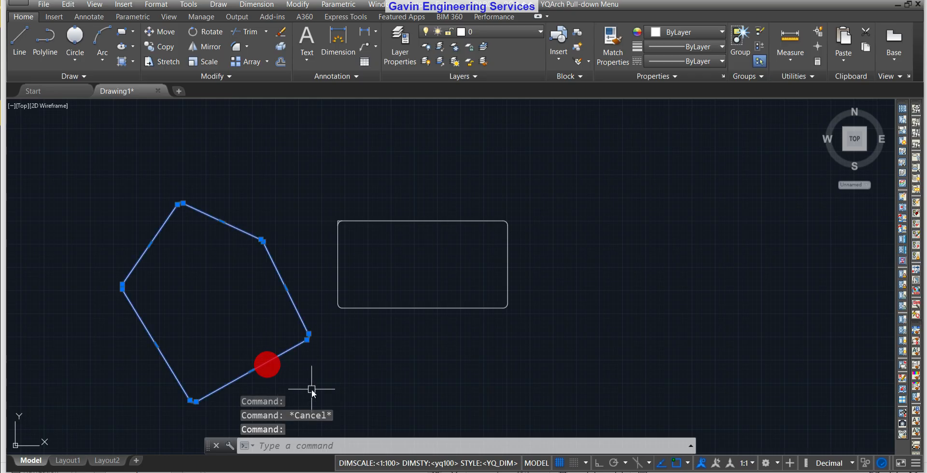
{"action": "type", "text": "f"}
{"action": "key", "text": "Return"}
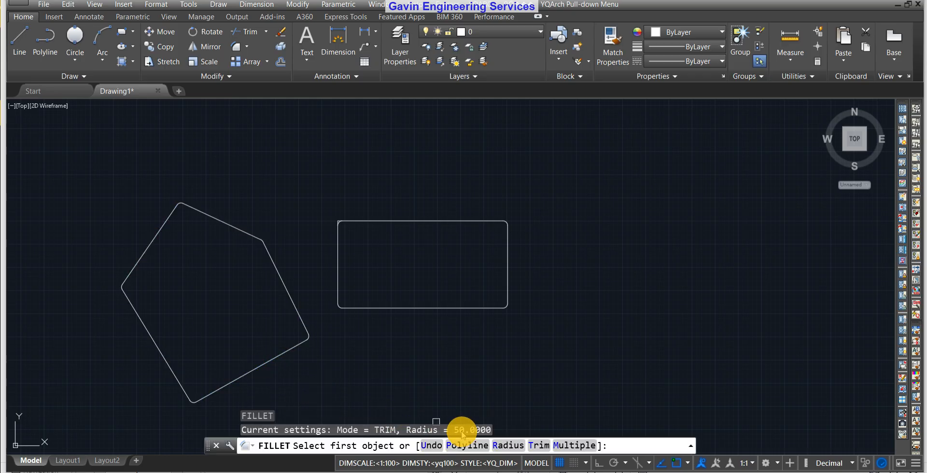
{"action": "left_click", "coordinate": [466, 445]}
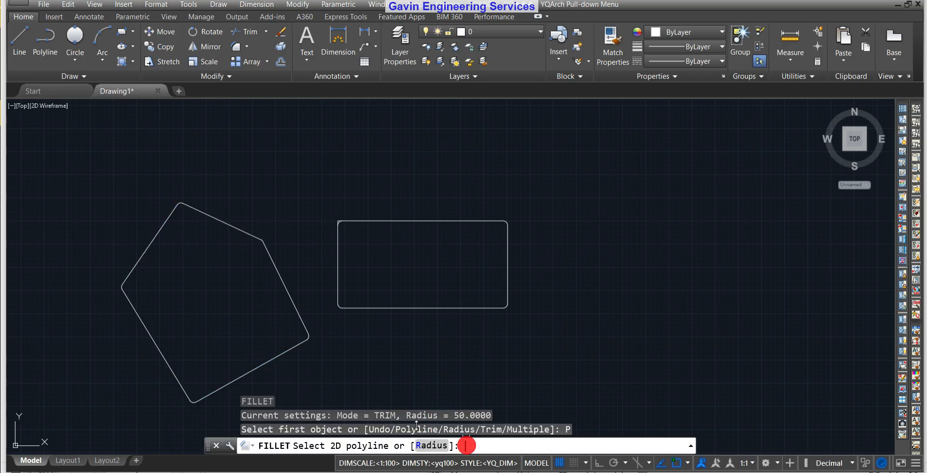
{"action": "left_click", "coordinate": [289, 355]}
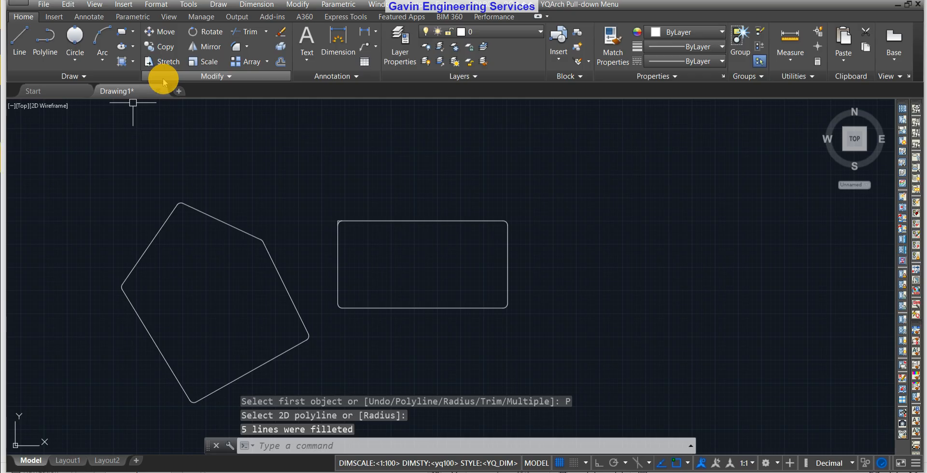
- Set the fillet radius to 30 and fillet all corners of the five-sided polyline with the Polyline option
{"action": "type", "text": "f"}
{"action": "key", "text": "Return"}
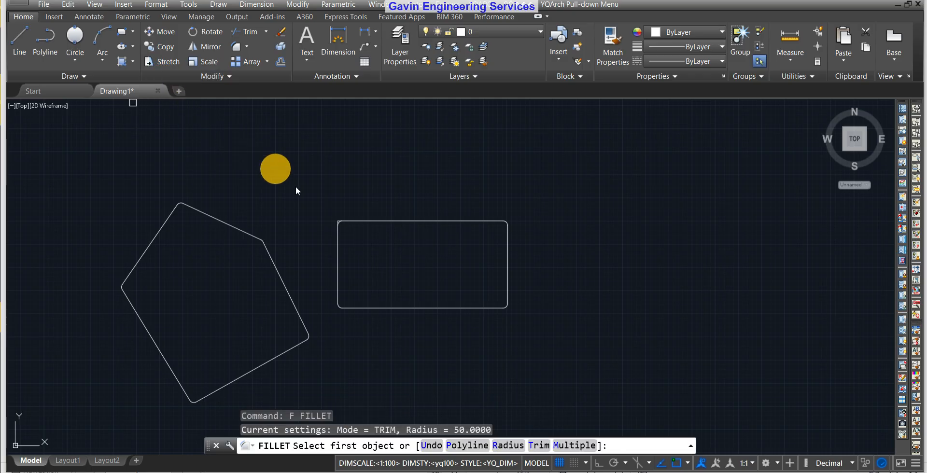
{"action": "left_click", "coordinate": [511, 445]}
{"action": "type", "text": "3"}
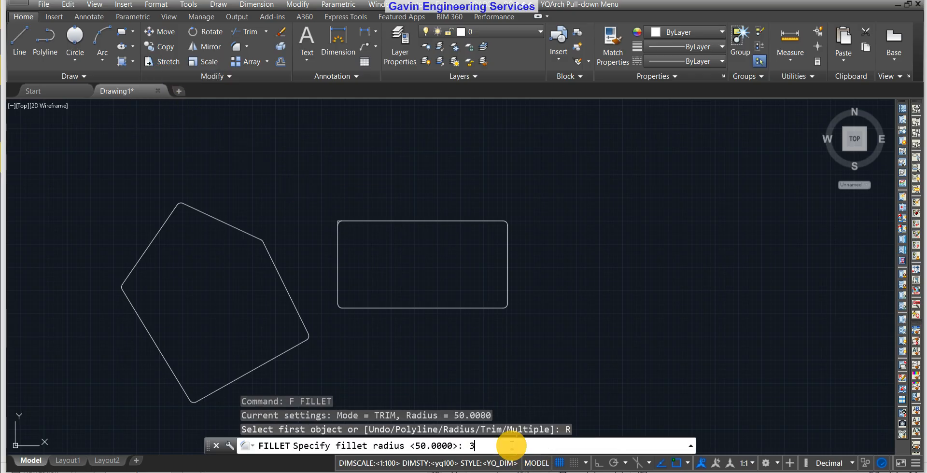
{"action": "type", "text": "0"}
{"action": "key", "text": "Return"}
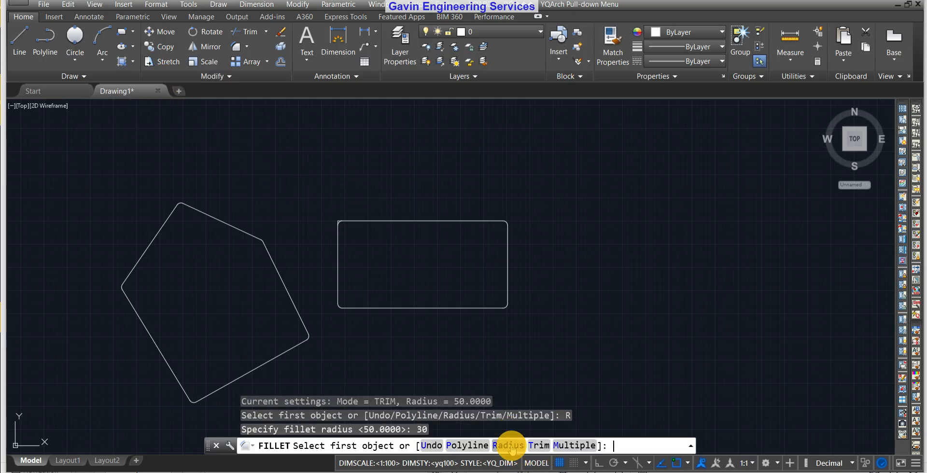
{"action": "left_click", "coordinate": [458, 444]}
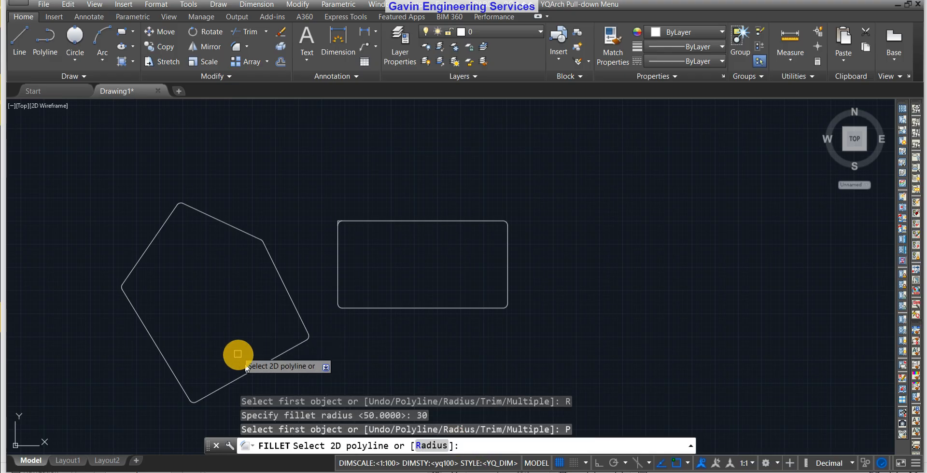
{"action": "left_click", "coordinate": [252, 375]}
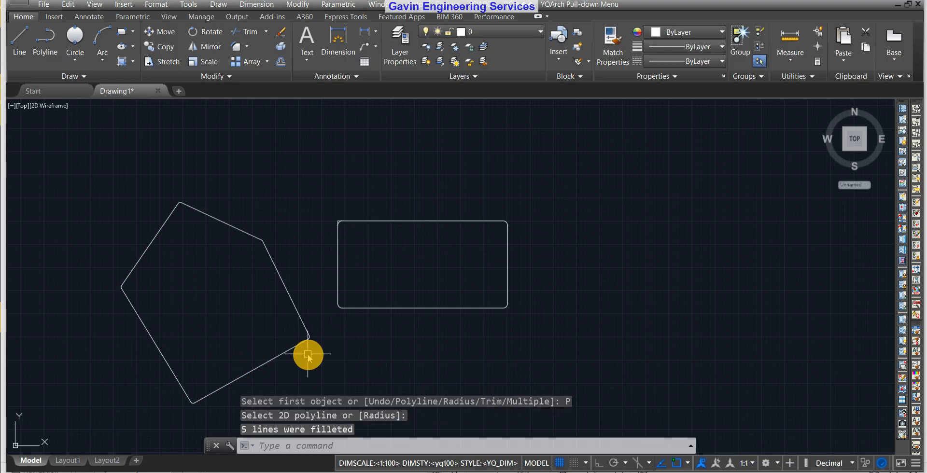
{"action": "scroll", "coordinate": [308, 348], "scroll_direction": "up", "scroll_amount": 3}
{"action": "scroll", "coordinate": [275, 254], "scroll_direction": "down", "scroll_amount": 5}
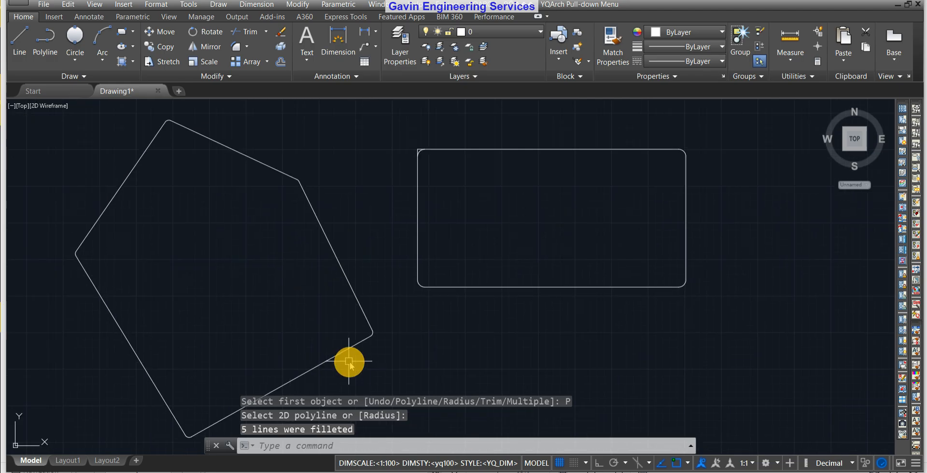
{"action": "scroll", "coordinate": [333, 227], "scroll_direction": "up", "scroll_amount": 3}
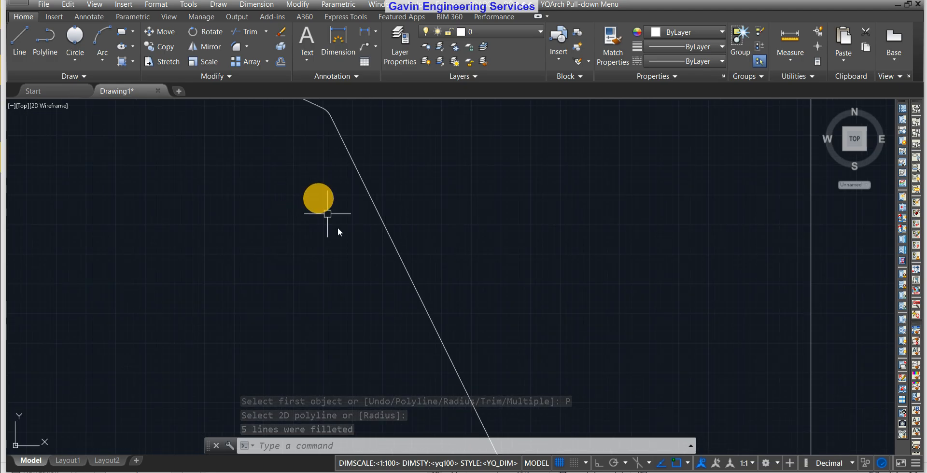
{"action": "scroll", "coordinate": [440, 372], "scroll_direction": "down", "scroll_amount": 5}
{"action": "middle_click_drag", "start_coordinate": [441, 372], "coordinate": [323, 314]}
{"action": "scroll", "coordinate": [389, 333], "scroll_direction": "down", "scroll_amount": 2}
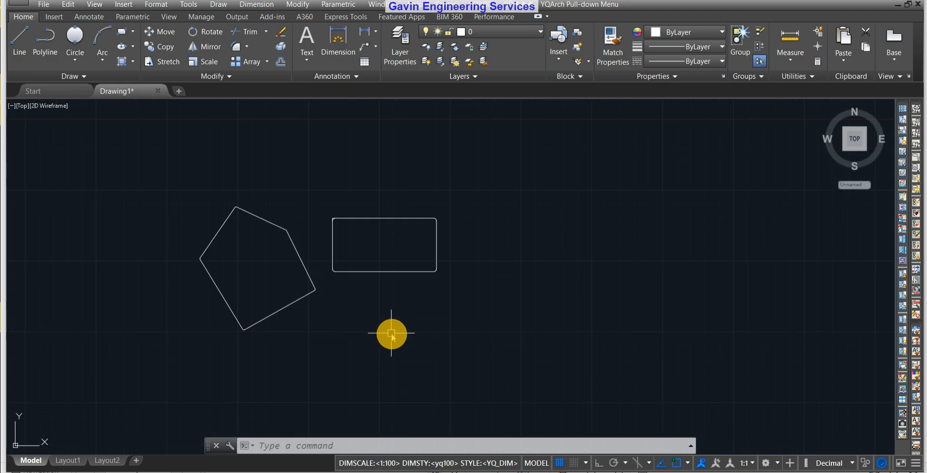
{"action": "key", "text": "Return"}
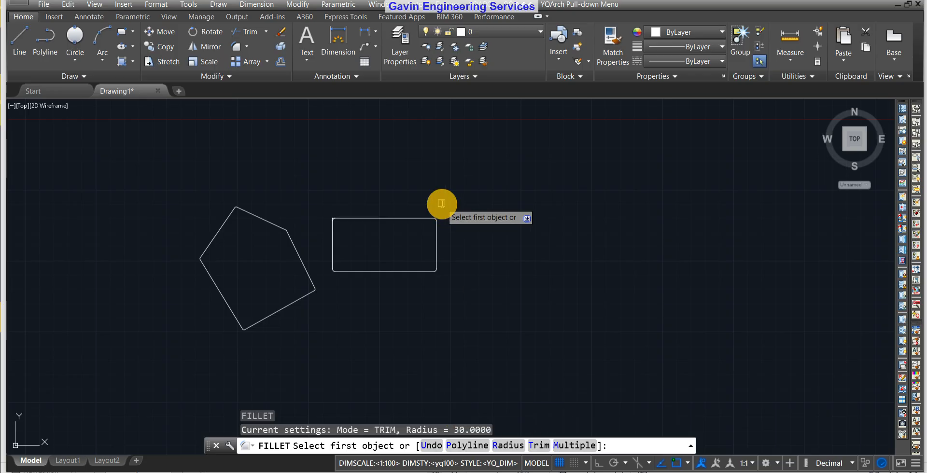
{"action": "scroll", "coordinate": [441, 206], "scroll_direction": "down", "scroll_amount": 2}
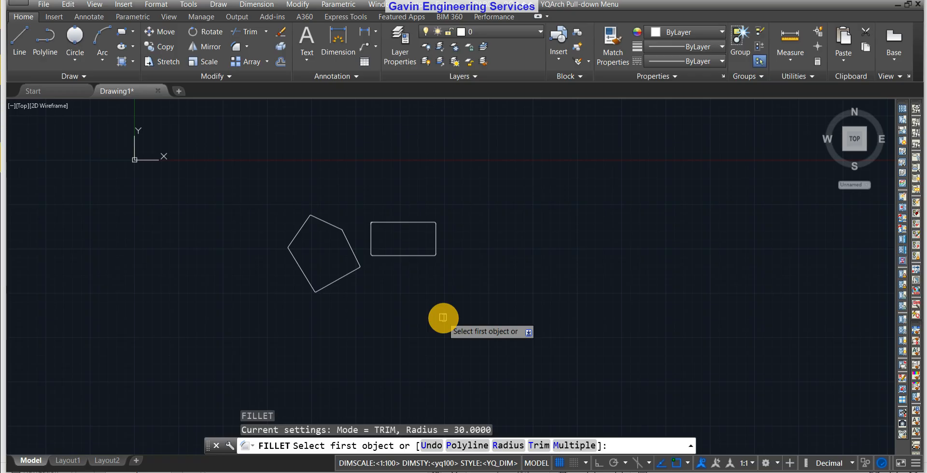
{"action": "left_click", "coordinate": [489, 178]}
{"action": "key", "text": "Escape"}
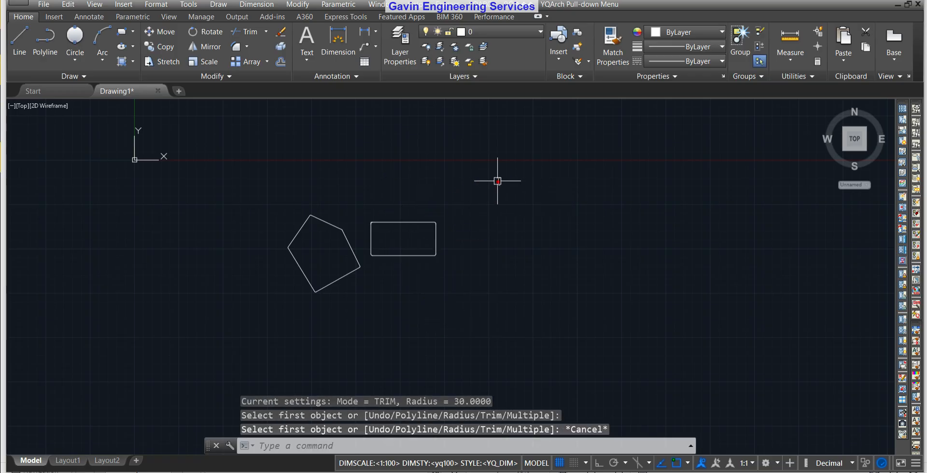
- Erase both the five-sided polyline and the filleted rectangle to clear the drawing area
{"action": "left_click", "coordinate": [498, 181]}
{"action": "left_click", "coordinate": [219, 312]}
{"action": "key", "text": "Delete"}
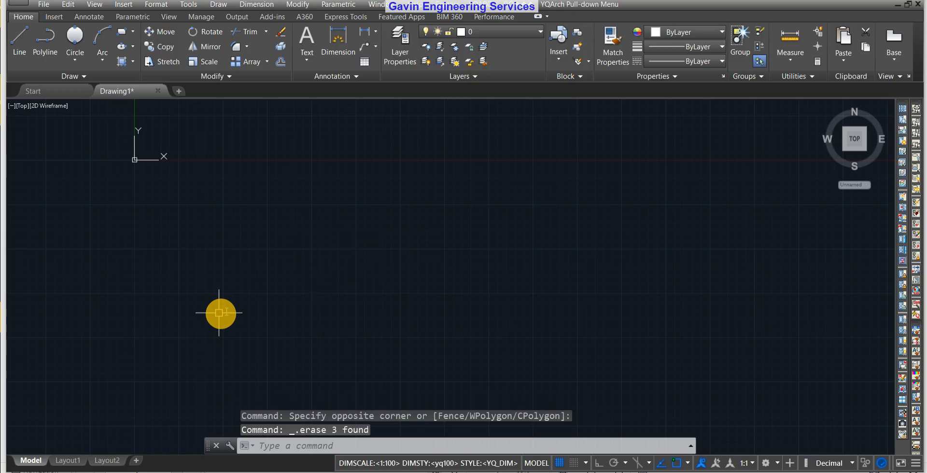
- Draw a new wide rectangle in the emptied drawing area, below and to the right of the origin
{"action": "left_click", "coordinate": [121, 33]}
{"action": "left_click", "coordinate": [356, 183]}
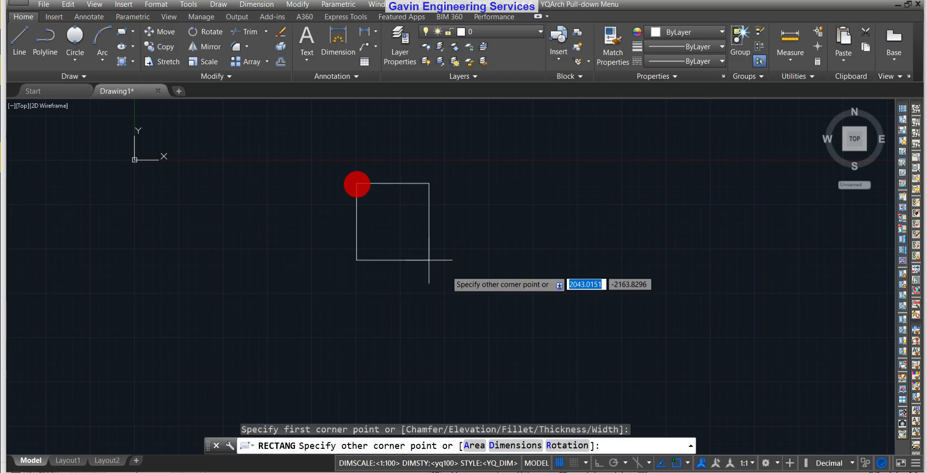
{"action": "left_click", "coordinate": [607, 296]}
- Examine the new rectangle's upper-left corner up close and the whole rectangle from farther away
{"action": "scroll", "coordinate": [364, 196], "scroll_direction": "up", "scroll_amount": 5}
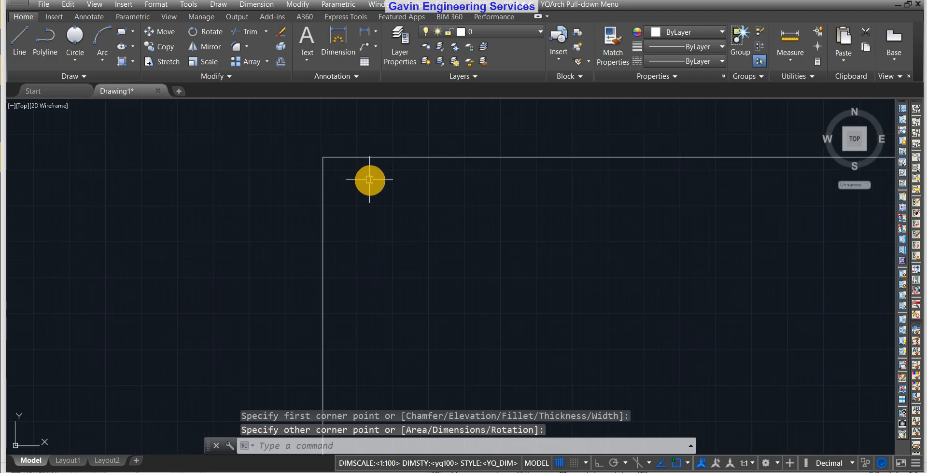
{"action": "mouse_move", "coordinate": [369, 180]}
{"action": "middle_mouse_down"}
{"action": "mouse_move", "coordinate": [368, 201]}
{"action": "mouse_move", "coordinate": [341, 217]}
{"action": "middle_mouse_up"}
{"action": "scroll", "coordinate": [314, 212], "scroll_direction": "up", "scroll_amount": 3}
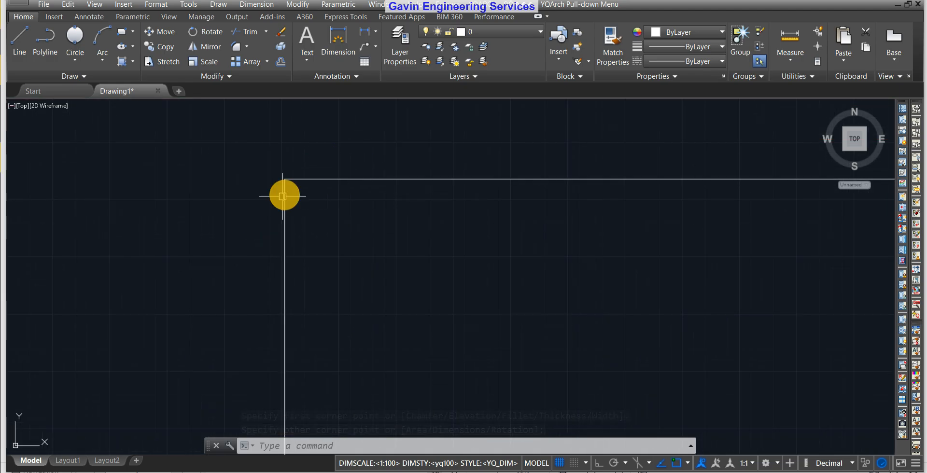
{"action": "scroll", "coordinate": [368, 184], "scroll_direction": "down", "scroll_amount": 5}
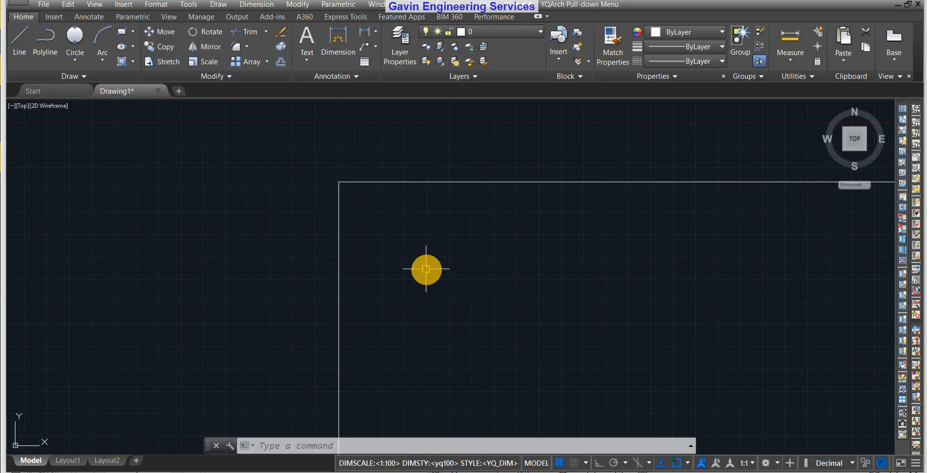
{"action": "mouse_move", "coordinate": [263, 219]}
{"action": "middle_mouse_down"}
{"action": "mouse_move", "coordinate": [237, 213]}
{"action": "mouse_move", "coordinate": [321, 236]}
{"action": "middle_mouse_up"}
{"action": "scroll", "coordinate": [236, 214], "scroll_direction": "down", "scroll_amount": 3}
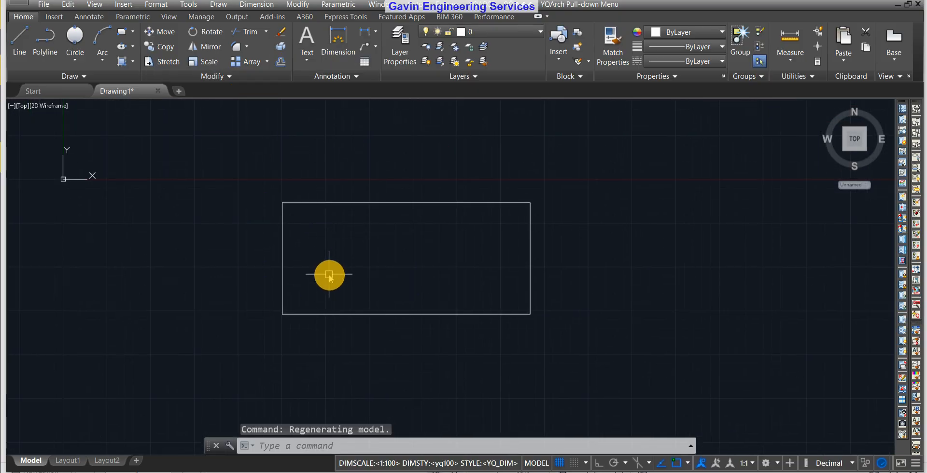
{"action": "scroll", "coordinate": [311, 244], "scroll_direction": "up", "scroll_amount": 2}
{"action": "scroll", "coordinate": [302, 221], "scroll_direction": "down", "scroll_amount": 2}
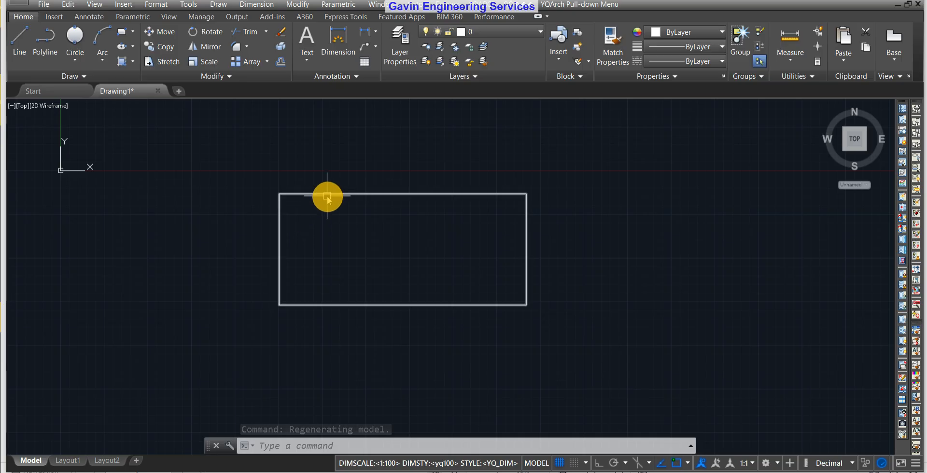
{"action": "scroll", "coordinate": [338, 213], "scroll_direction": "down", "scroll_amount": 2}
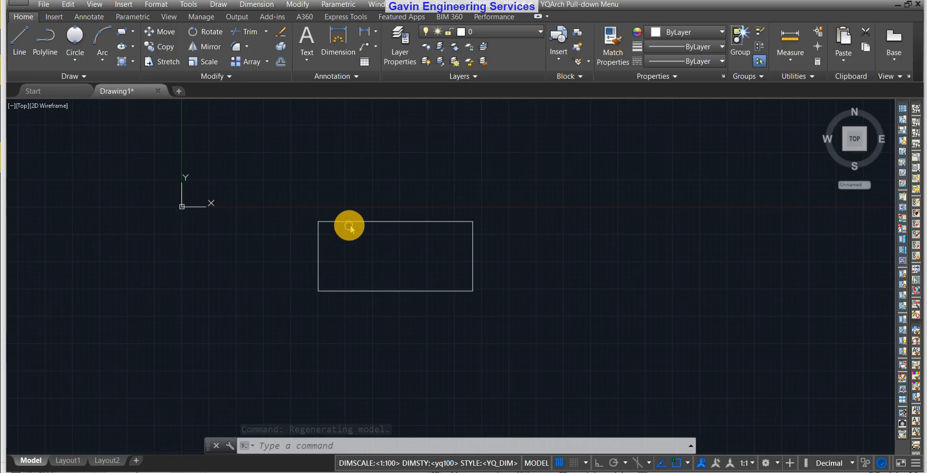
{"action": "left_click", "coordinate": [247, 49]}
{"action": "left_click", "coordinate": [258, 91]}
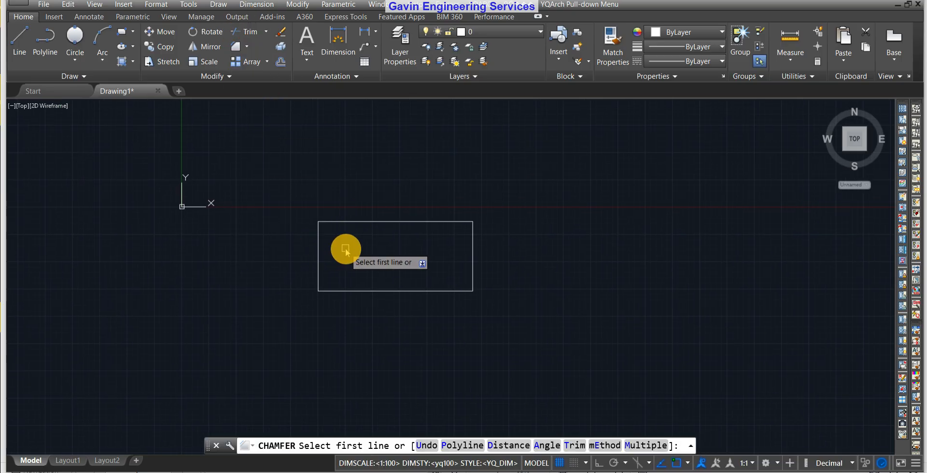
{"action": "key", "text": "Escape"}
- Start the Chamfer command and set its first distance to 30 and its second distance to 20
{"action": "type", "text": "ch"}
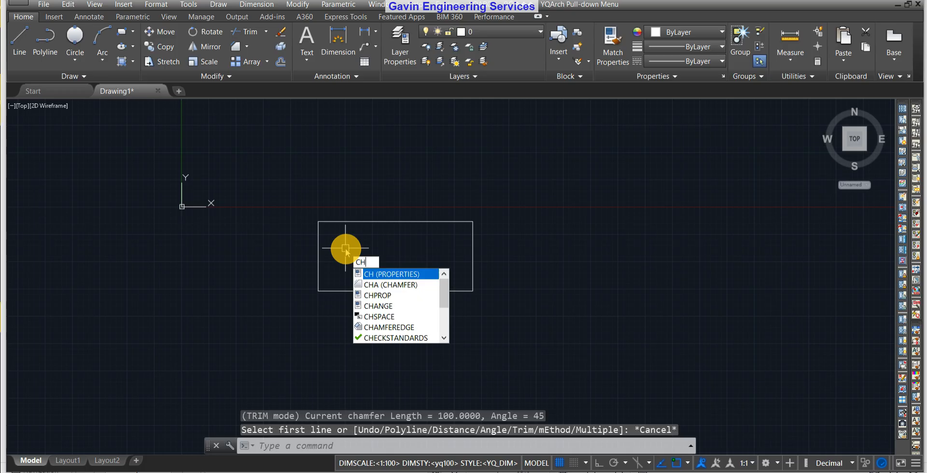
{"action": "type", "text": "a"}
{"action": "key", "text": "Return"}
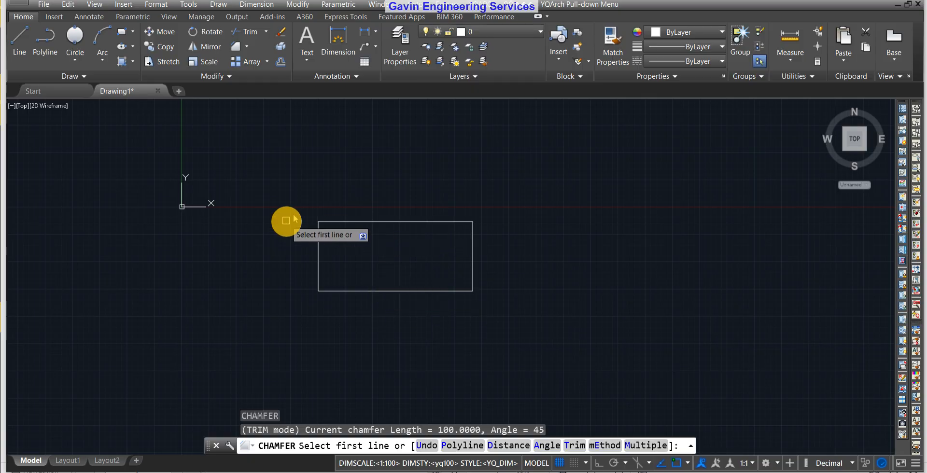
{"action": "left_click", "coordinate": [502, 445]}
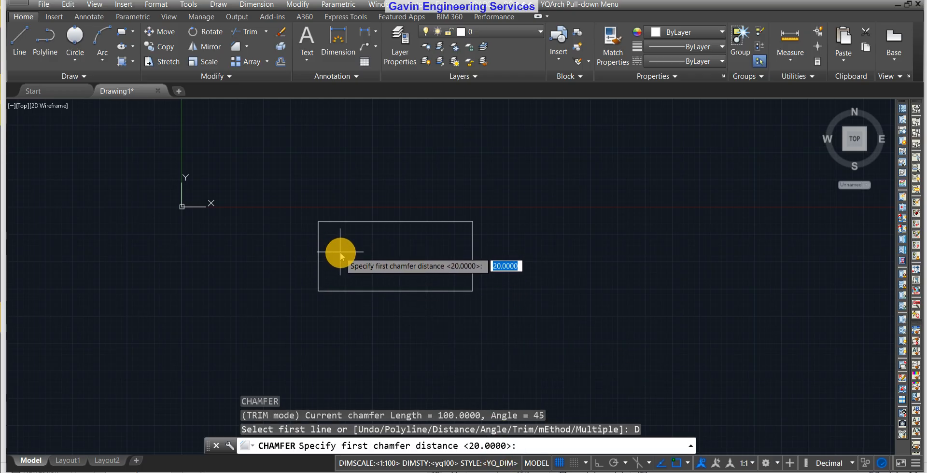
{"action": "scroll", "coordinate": [338, 253], "scroll_direction": "up", "scroll_amount": 6}
{"action": "scroll", "coordinate": [338, 254], "scroll_direction": "down", "scroll_amount": 4}
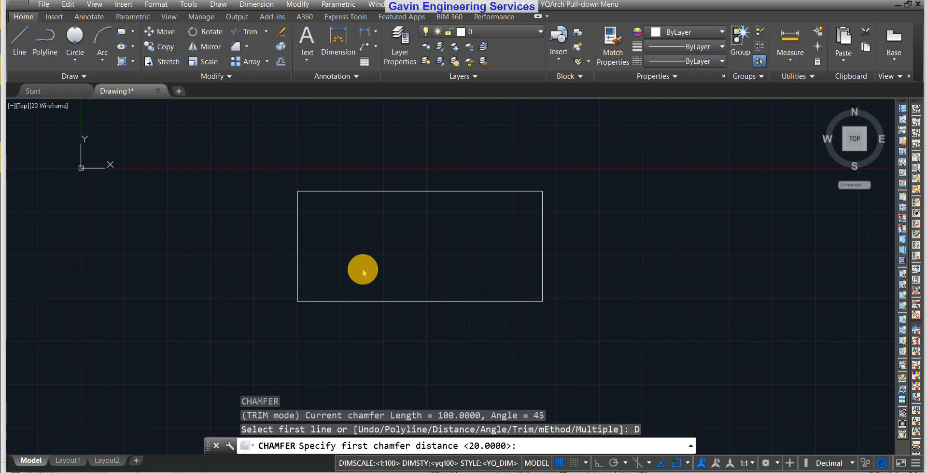
{"action": "middle_click_drag", "start_coordinate": [363, 272], "coordinate": [368, 292]}
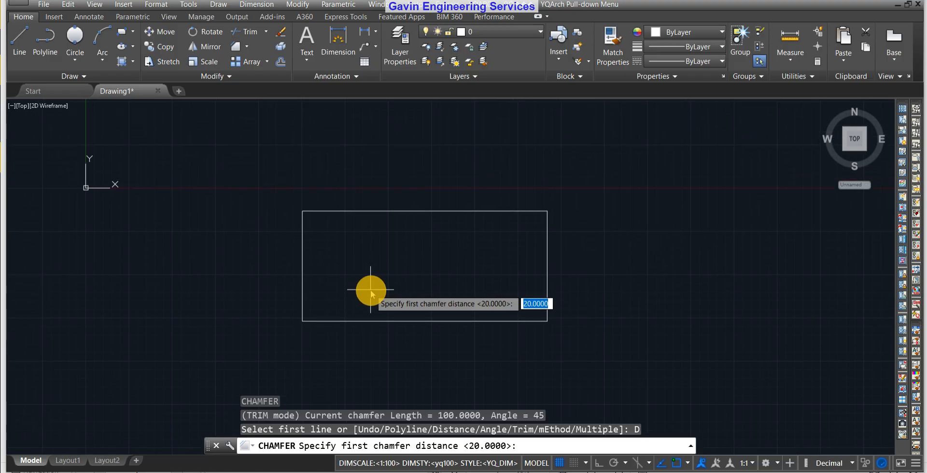
{"action": "key", "text": "Return"}
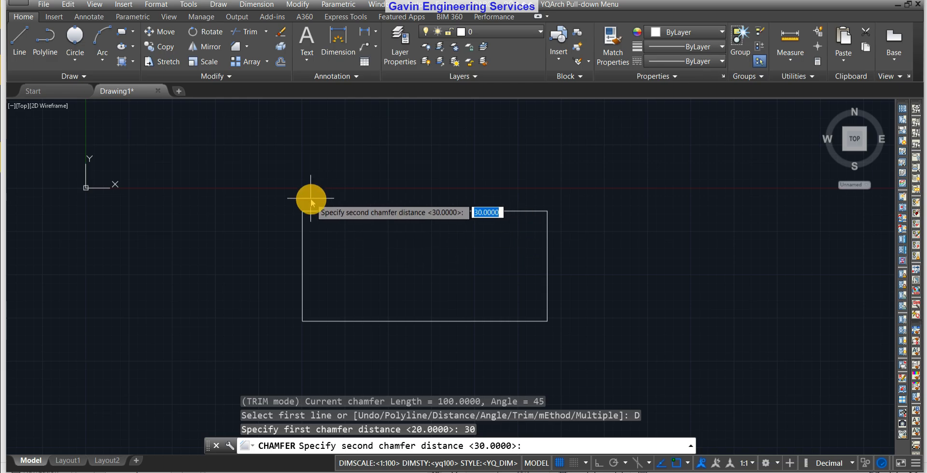
{"action": "type", "text": "2"}
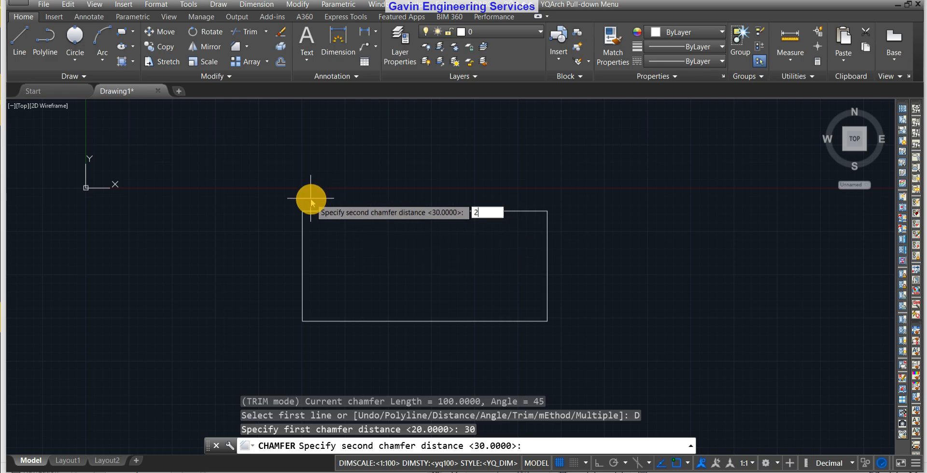
{"action": "type", "text": "0"}
{"action": "key", "text": "Return"}
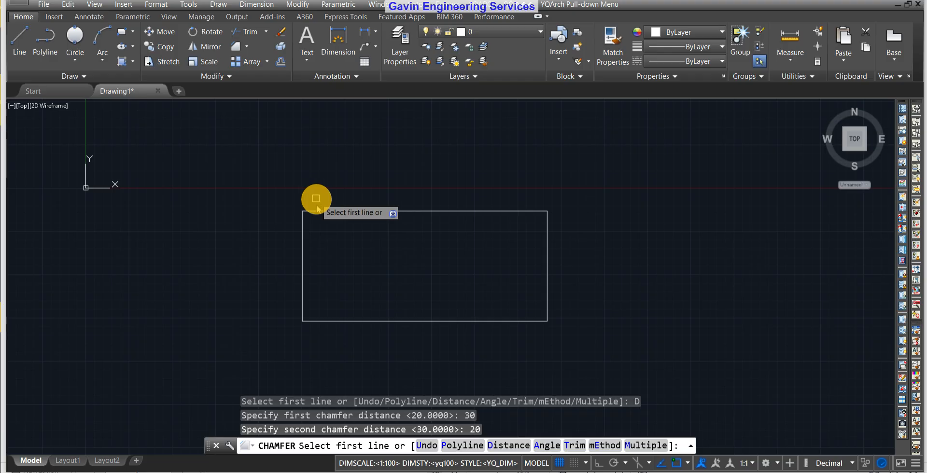
- Chamfer the rectangle's upper-left corner, picking its left edge as first line and its top edge as second
{"action": "left_click", "coordinate": [303, 239]}
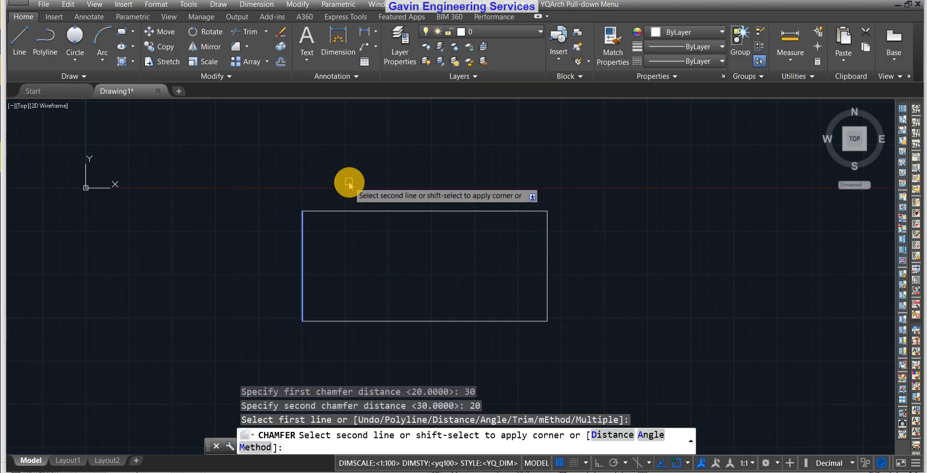
{"action": "right_click", "coordinate": [338, 208]}
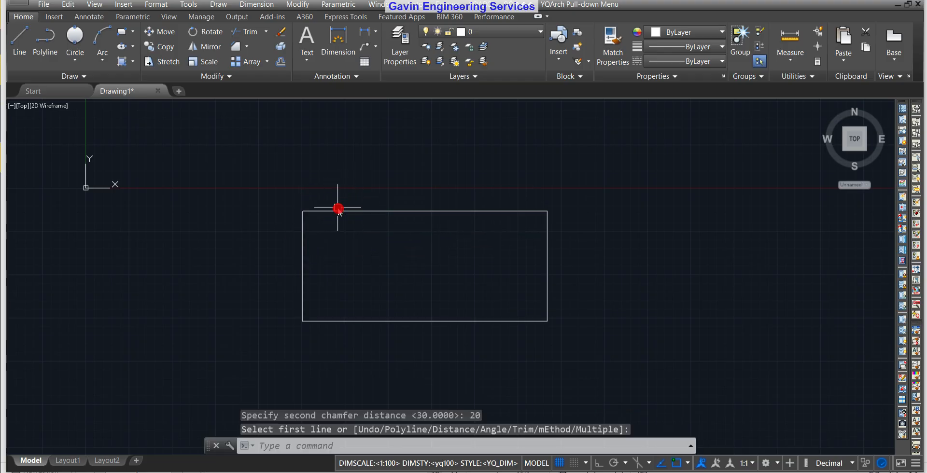
{"action": "scroll", "coordinate": [302, 212], "scroll_direction": "up", "scroll_amount": 5}
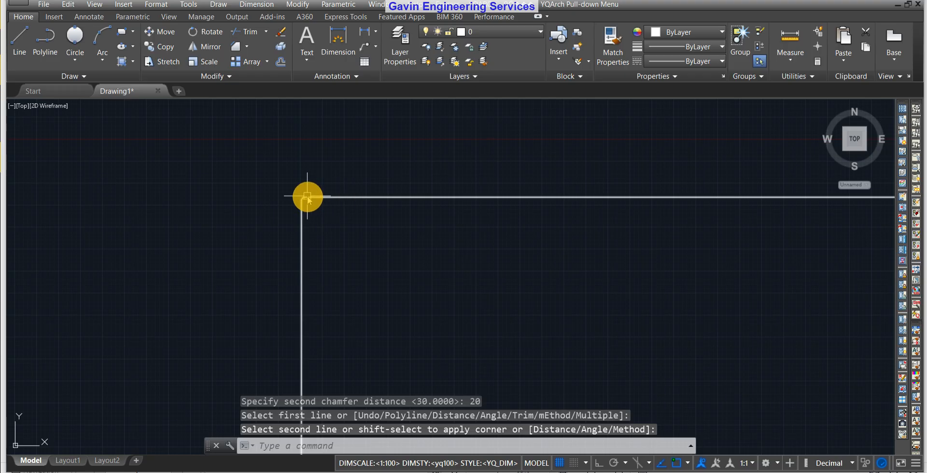
- Examine the chamfered upper-left corner of the rectangle up close and from farther away
{"action": "scroll", "coordinate": [308, 198], "scroll_direction": "up", "scroll_amount": 5}
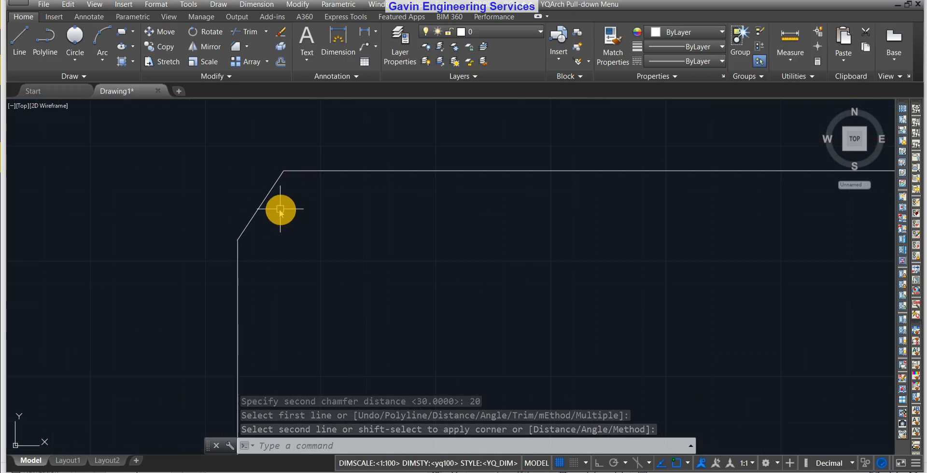
{"action": "middle_click_drag", "start_coordinate": [279, 219], "coordinate": [265, 253]}
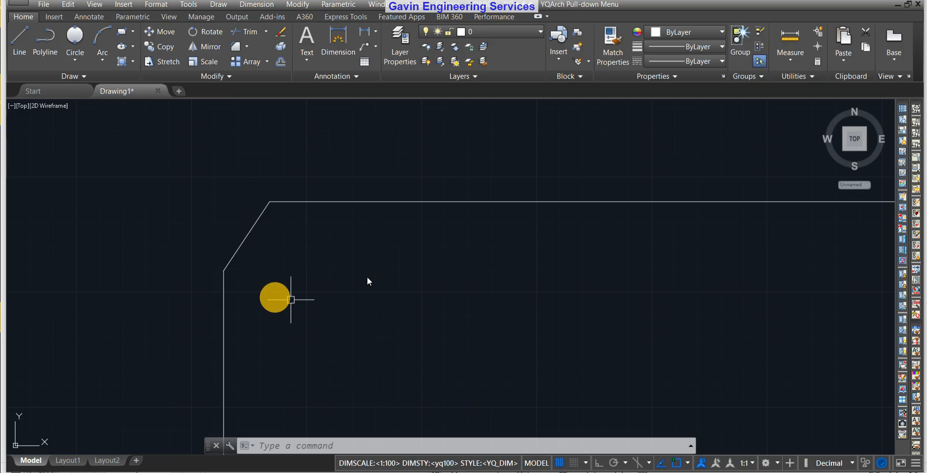
{"action": "scroll", "coordinate": [326, 177], "scroll_direction": "down", "scroll_amount": 8}
{"action": "middle_click_drag", "start_coordinate": [459, 327], "coordinate": [387, 285]}
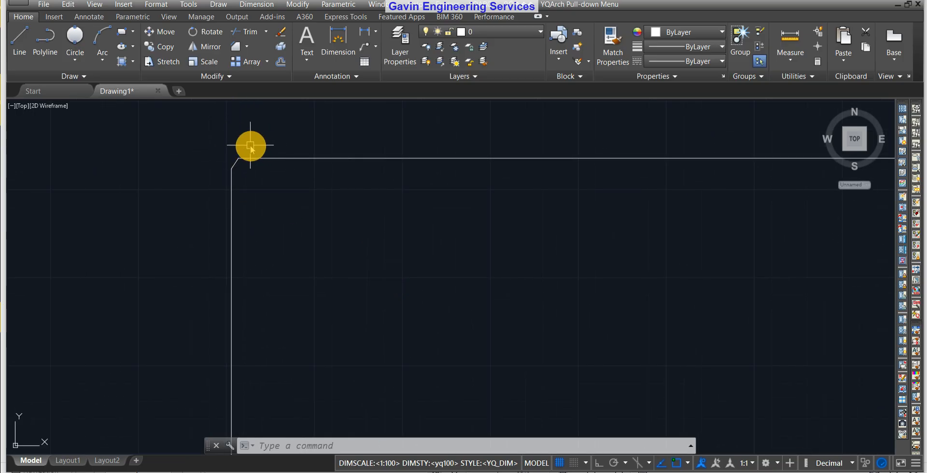
{"action": "scroll", "coordinate": [248, 145], "scroll_direction": "up", "scroll_amount": 6}
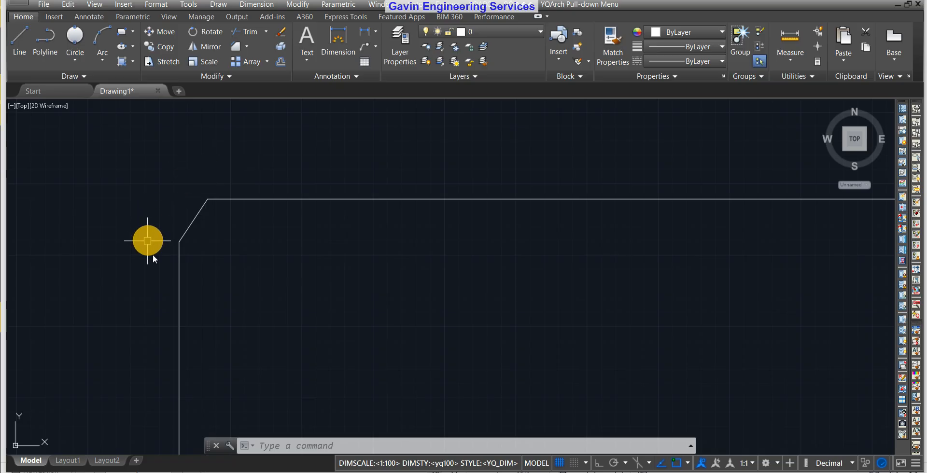
{"action": "scroll", "coordinate": [170, 237], "scroll_direction": "down", "scroll_amount": 4}
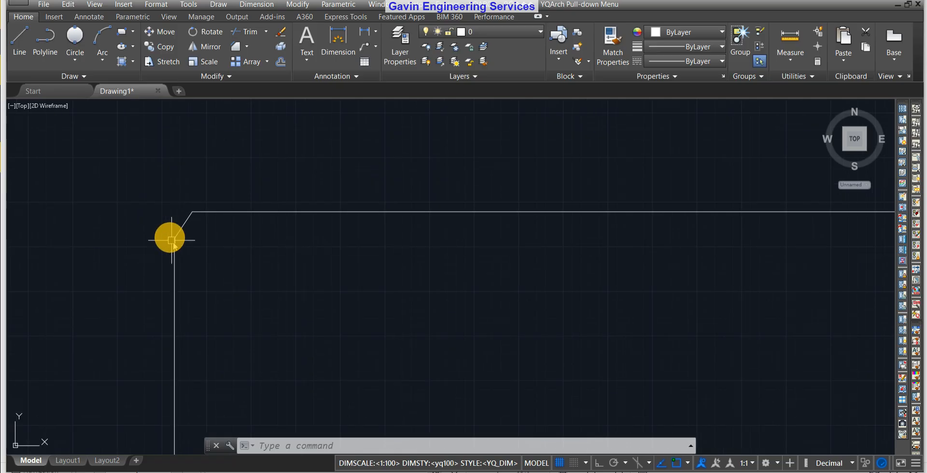
- Start the Chamfer command again and set its Trim option to No trim
{"action": "scroll", "coordinate": [541, 337], "scroll_direction": "down", "scroll_amount": 3}
{"action": "type", "text": "CHA"}
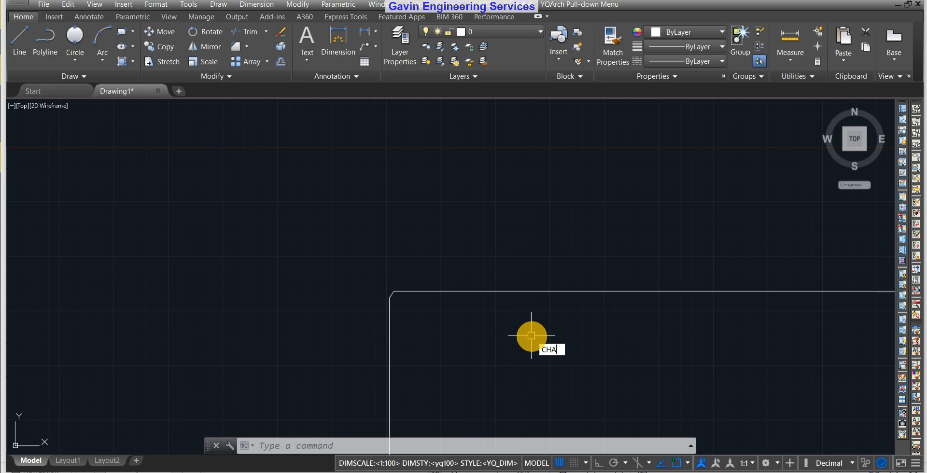
{"action": "key", "text": "Return"}
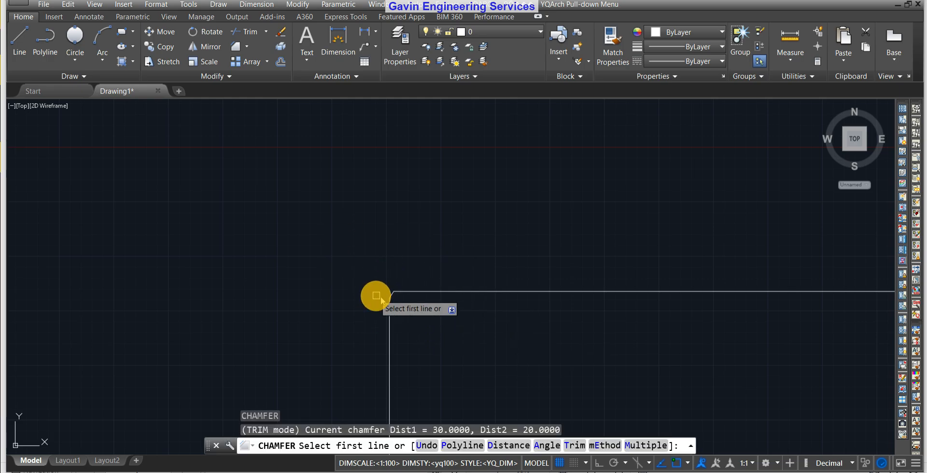
{"action": "scroll", "coordinate": [384, 297], "scroll_direction": "up", "scroll_amount": 3}
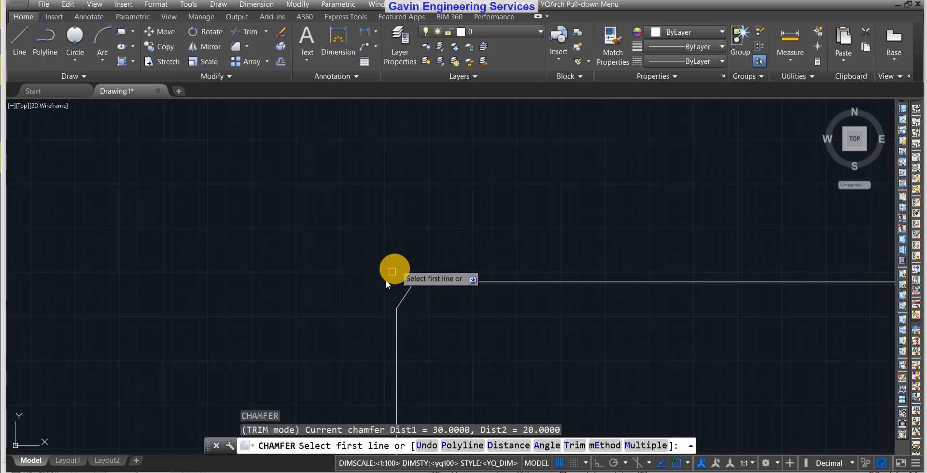
{"action": "scroll", "coordinate": [422, 274], "scroll_direction": "down", "scroll_amount": 4}
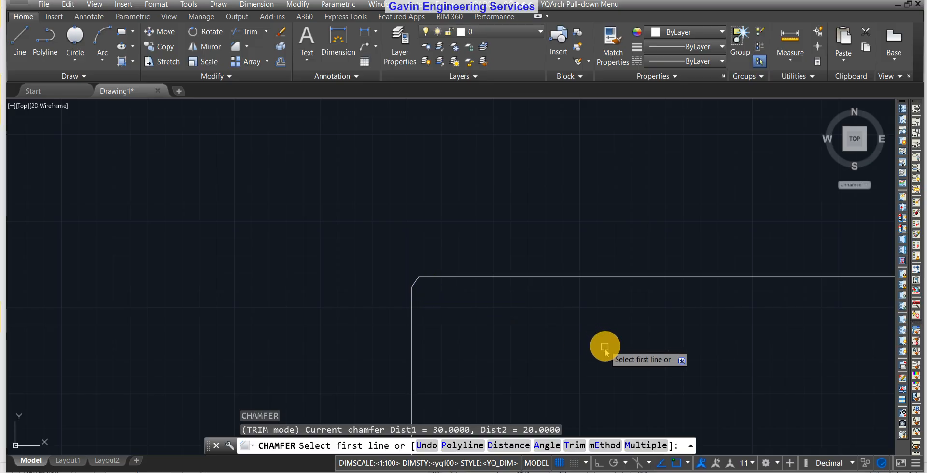
{"action": "middle_click_drag", "start_coordinate": [605, 349], "coordinate": [453, 242]}
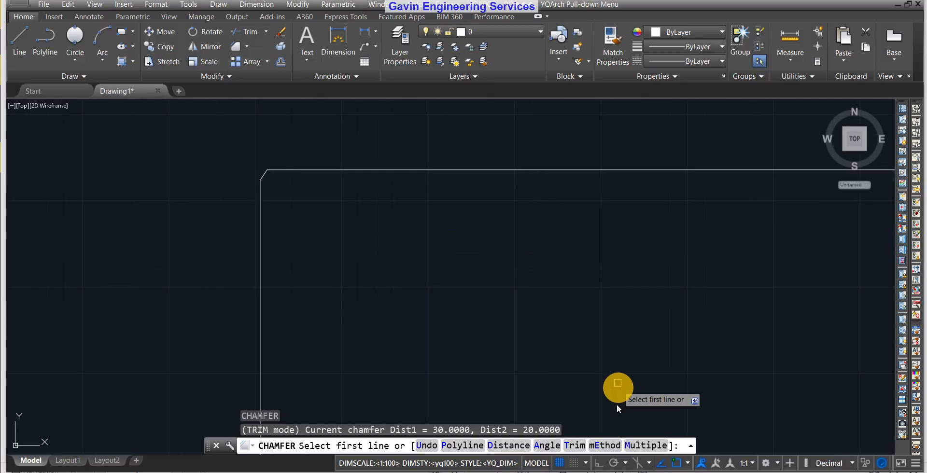
{"action": "left_click", "coordinate": [579, 444]}
{"action": "left_click", "coordinate": [479, 445]}
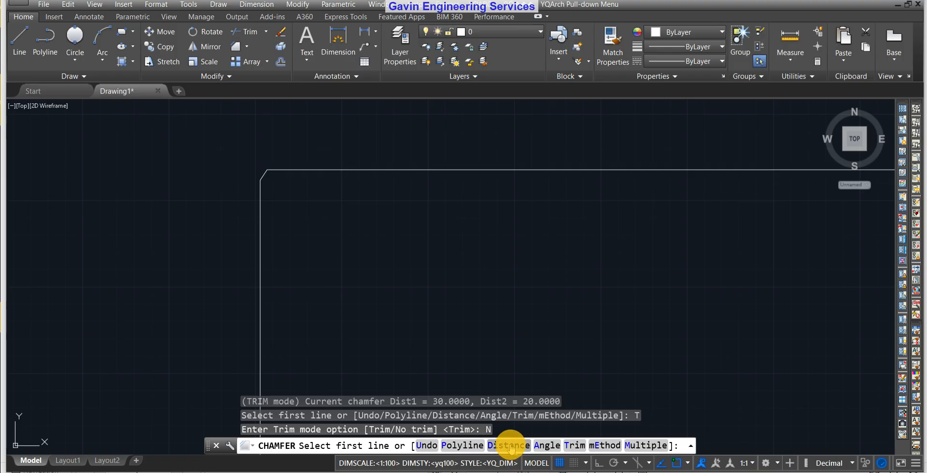
- Accept 30 as the first chamfer distance and 20 as the second through the Distance option
{"action": "left_click", "coordinate": [511, 446]}
{"action": "scroll", "coordinate": [668, 277], "scroll_direction": "down", "scroll_amount": 1}
{"action": "middle_click_drag", "start_coordinate": [758, 306], "coordinate": [142, 201]}
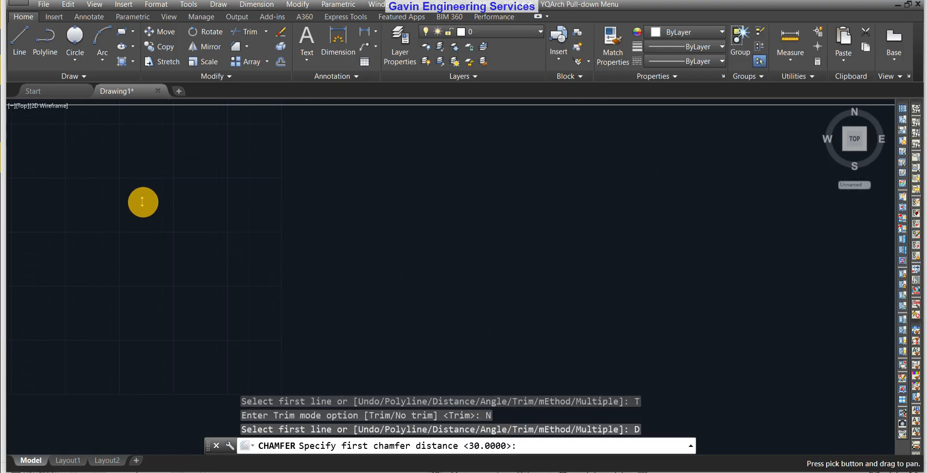
{"action": "scroll", "coordinate": [647, 235], "scroll_direction": "down", "scroll_amount": 4}
{"action": "middle_click_drag", "start_coordinate": [775, 265], "coordinate": [371, 226]}
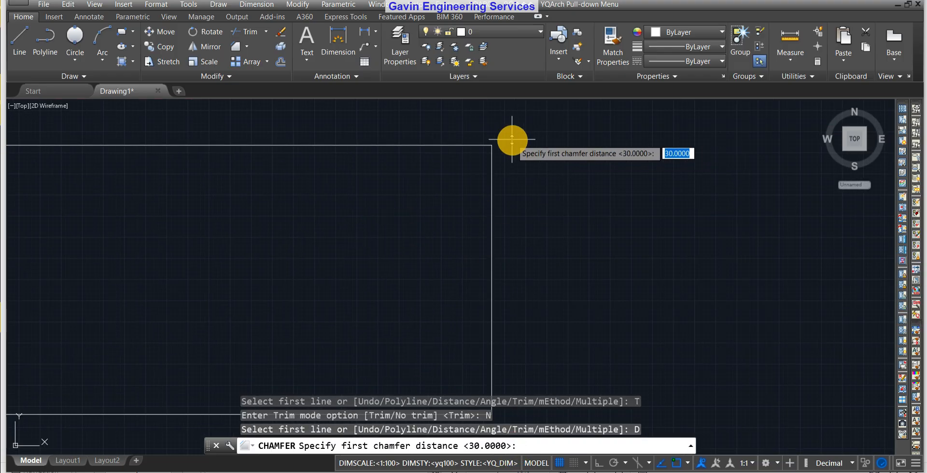
{"action": "scroll", "coordinate": [502, 143], "scroll_direction": "up", "scroll_amount": 3}
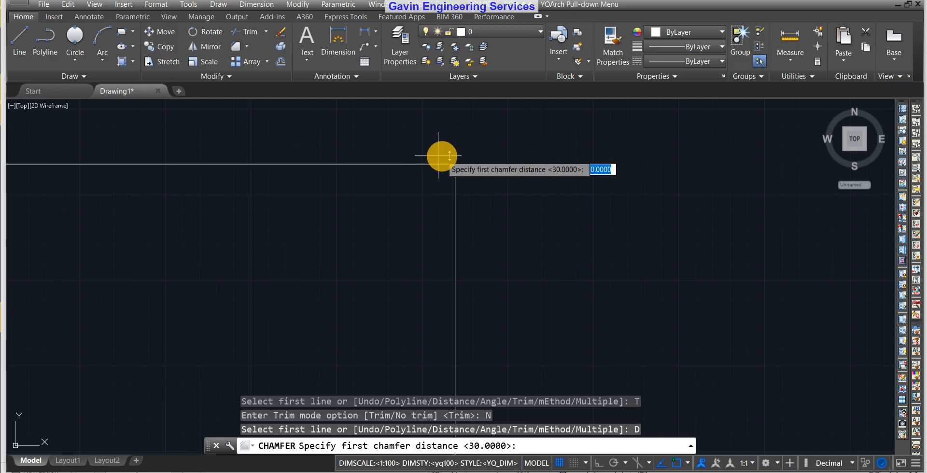
{"action": "key", "text": "Return"}
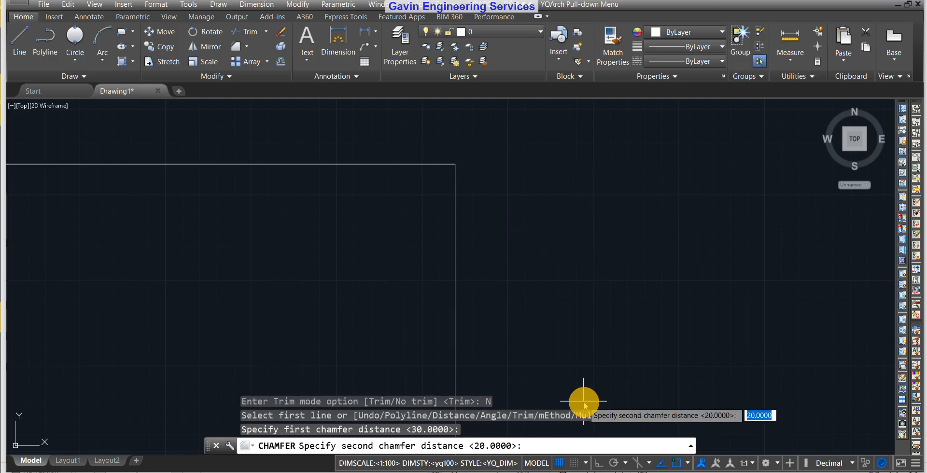
{"action": "key", "text": "Return"}
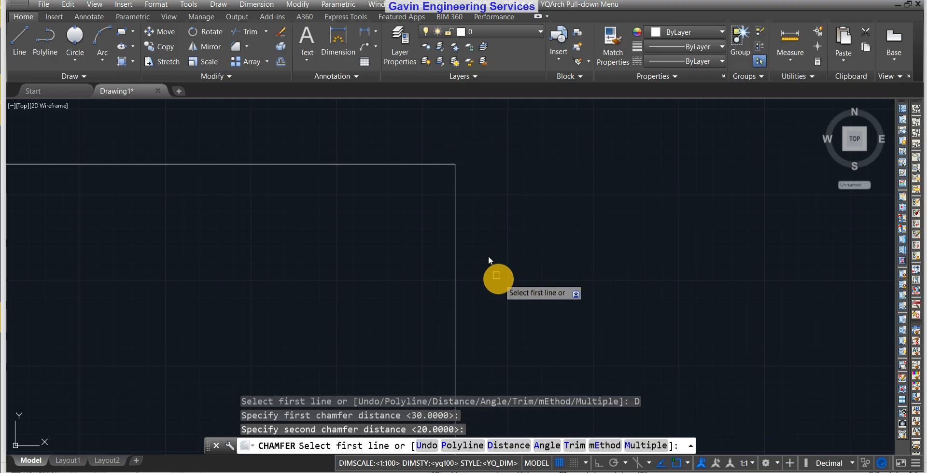
- Chamfer the rectangle's upper-right corner, picking its top edge as first line and its right edge as second
{"action": "left_click", "coordinate": [425, 164]}
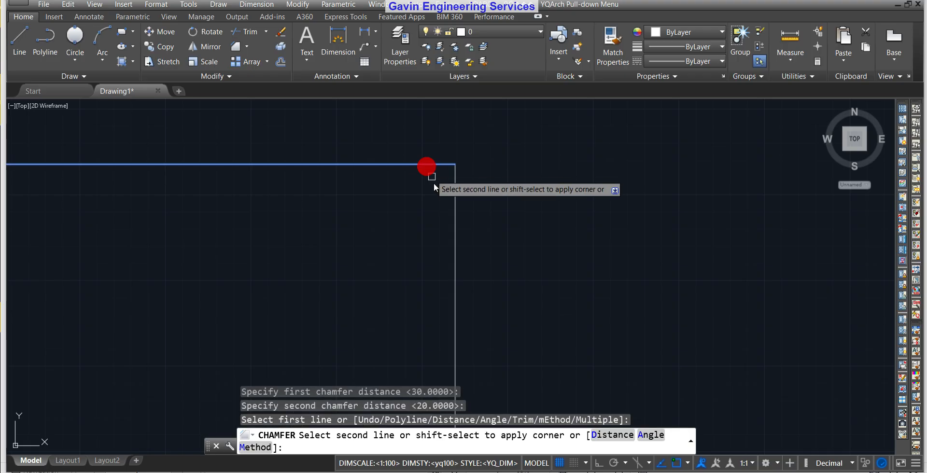
{"action": "left_click", "coordinate": [455, 211]}
{"action": "scroll", "coordinate": [463, 143], "scroll_direction": "up", "scroll_amount": 3}
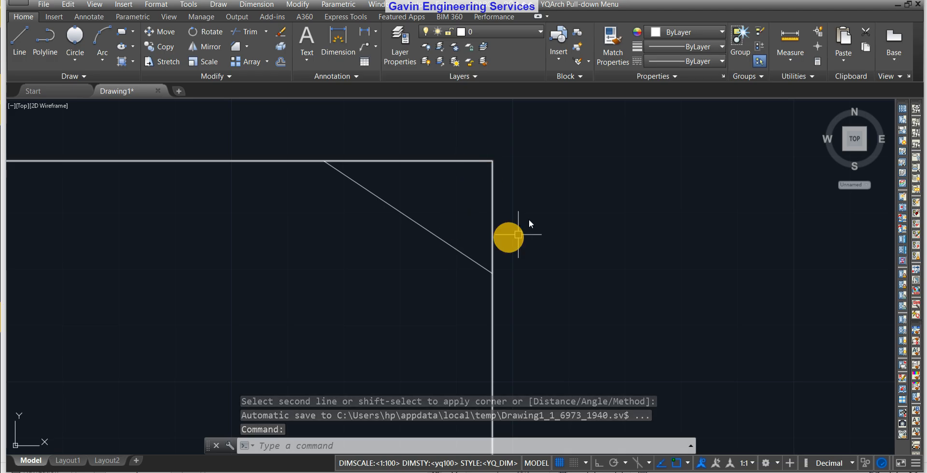
{"action": "key", "text": "Escape"}
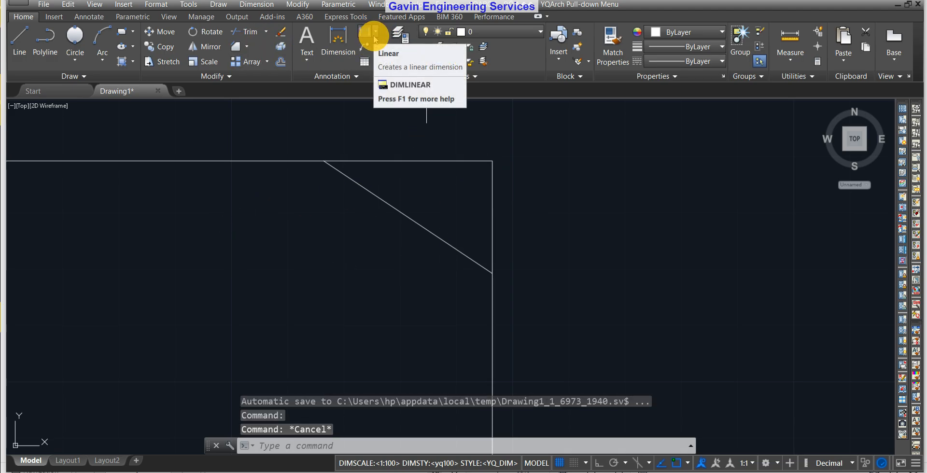
- Add a linear dimension above the upper-right corner, from the chamfer line's start on the top edge to the corner
{"action": "left_click", "coordinate": [374, 33]}
{"action": "left_click", "coordinate": [391, 50]}
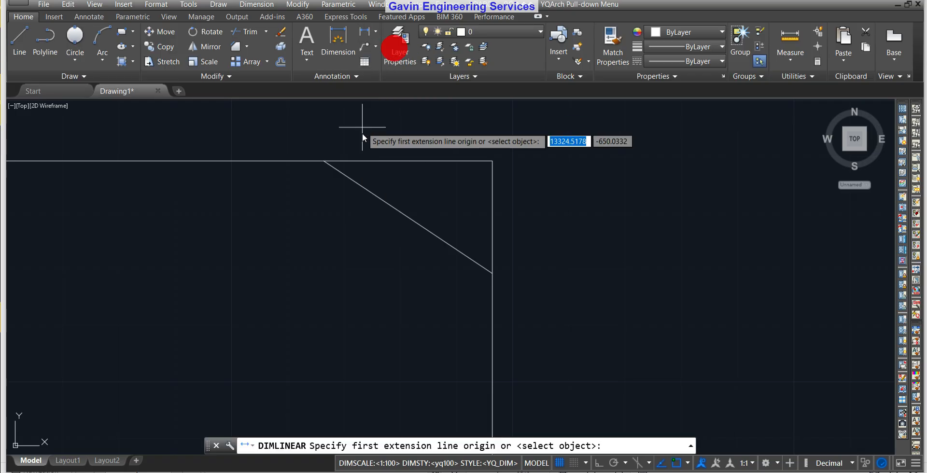
{"action": "left_click", "coordinate": [323, 161]}
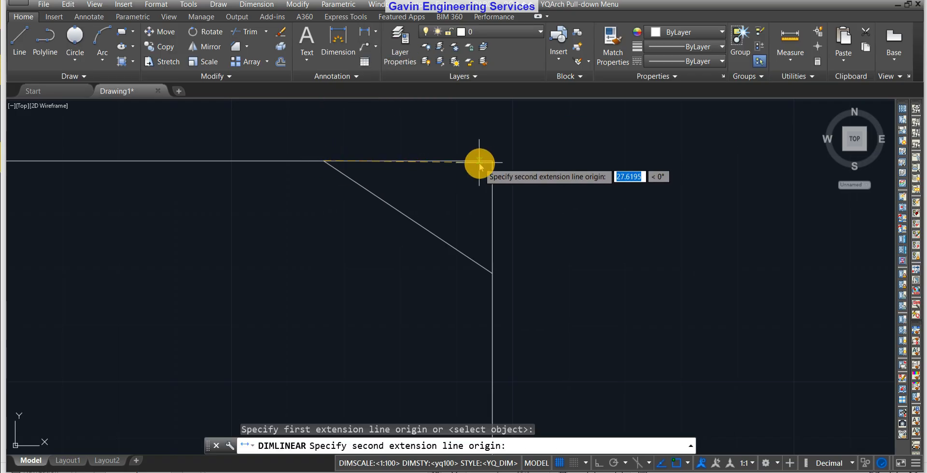
{"action": "left_click", "coordinate": [494, 163]}
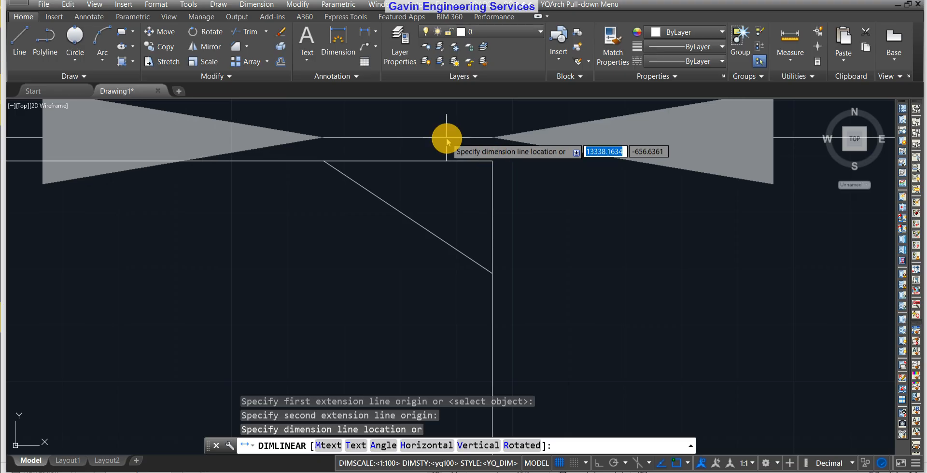
{"action": "scroll", "coordinate": [445, 141], "scroll_direction": "down", "scroll_amount": 5}
{"action": "scroll", "coordinate": [447, 141], "scroll_direction": "up", "scroll_amount": 2}
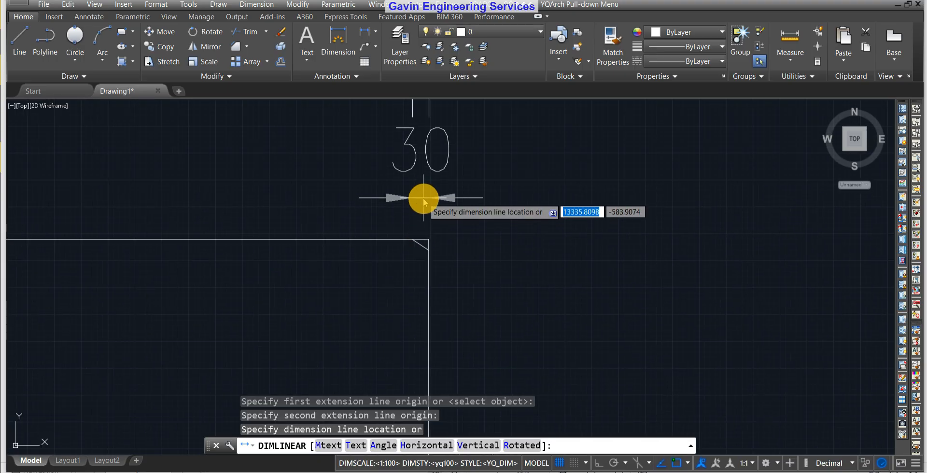
{"action": "left_click", "coordinate": [425, 227]}
- Add a vertical linear dimension beside the right edge, from the upper-right corner to the chamfer line's lower end
{"action": "scroll", "coordinate": [418, 275], "scroll_direction": "up", "scroll_amount": 5}
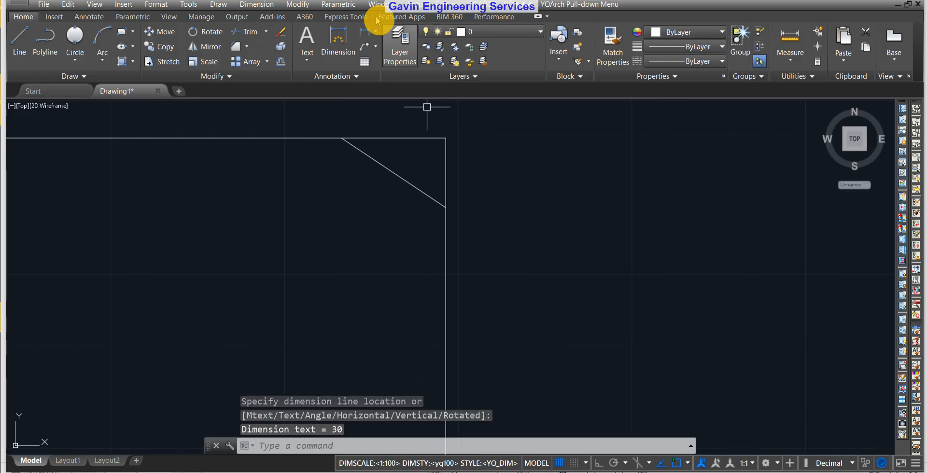
{"action": "left_click", "coordinate": [367, 33]}
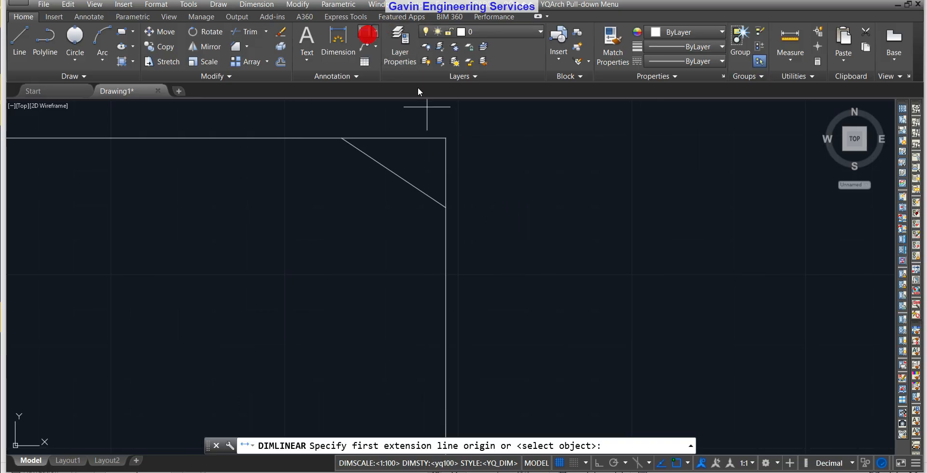
{"action": "left_click", "coordinate": [445, 138]}
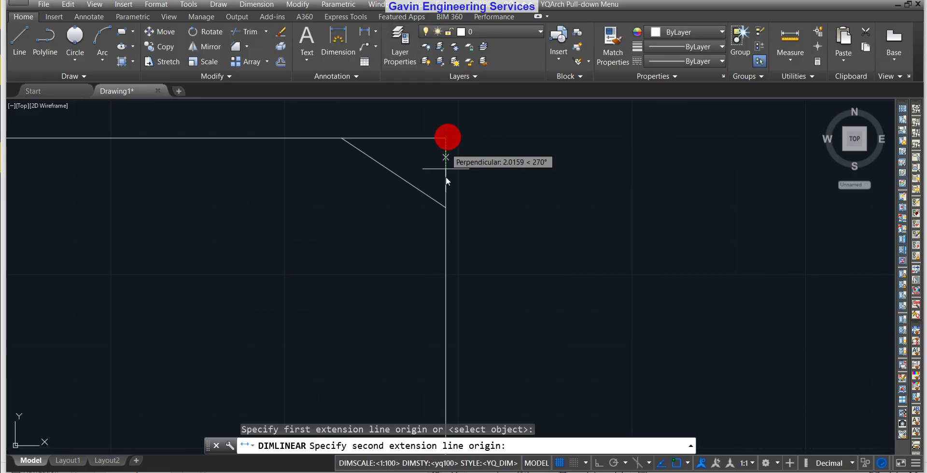
{"action": "left_click", "coordinate": [446, 208]}
{"action": "left_click", "coordinate": [501, 175]}
{"action": "scroll", "coordinate": [545, 208], "scroll_direction": "down", "scroll_amount": 8}
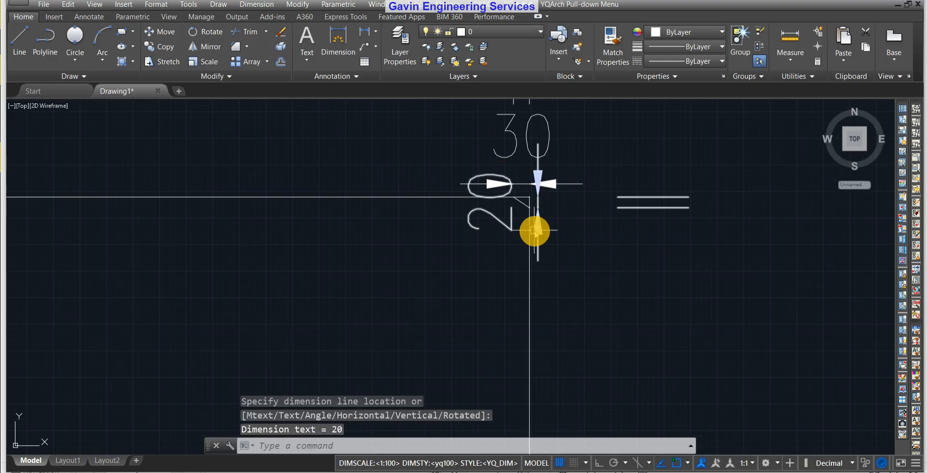
- Delete both linear dimensions at the rectangle's upper-right corner
{"action": "left_click", "coordinate": [534, 227]}
{"action": "key", "text": "Escape"}
{"action": "left_click", "coordinate": [618, 150]}
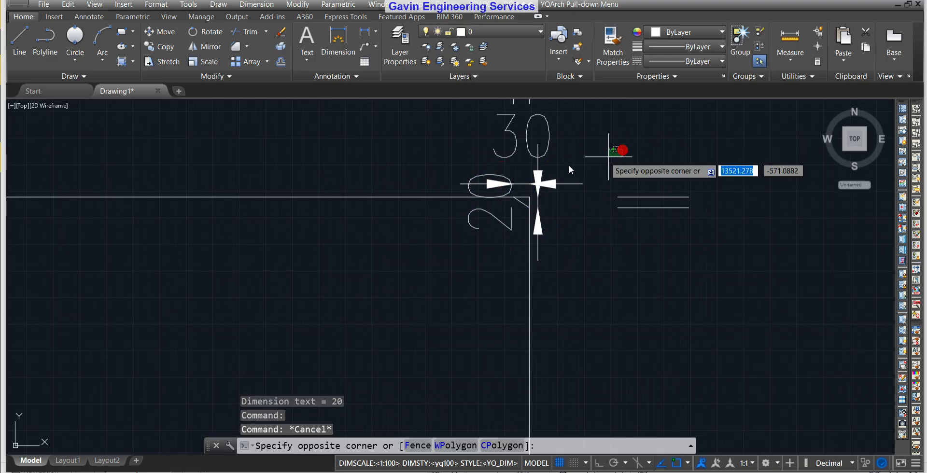
{"action": "left_click", "coordinate": [470, 168]}
{"action": "key", "text": "Delete"}
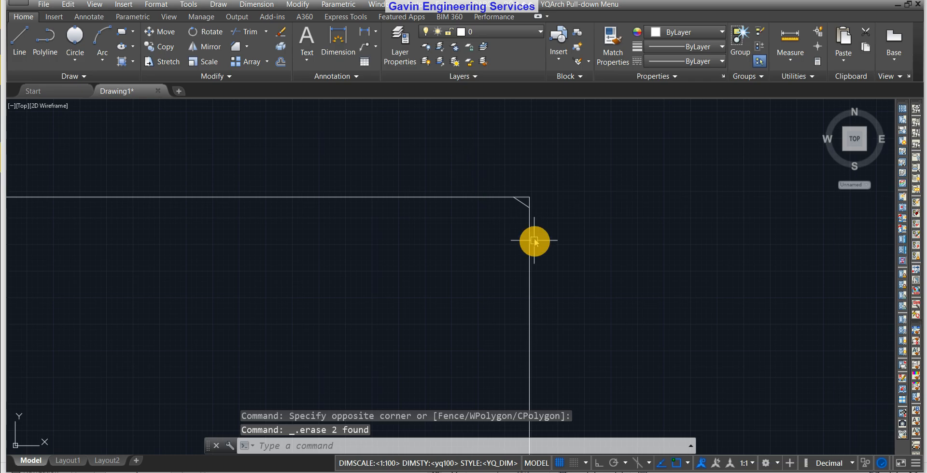
- Chamfer the rectangle's lower-left corner using the Angle option with length 50 and angle 60, picking the bottom edge first and the left edge second
{"action": "middle_click_drag", "start_coordinate": [491, 203], "coordinate": [426, 256]}
{"action": "middle_click_drag", "start_coordinate": [282, 314], "coordinate": [598, 271]}
{"action": "scroll", "coordinate": [538, 256], "scroll_direction": "down", "scroll_amount": 4}
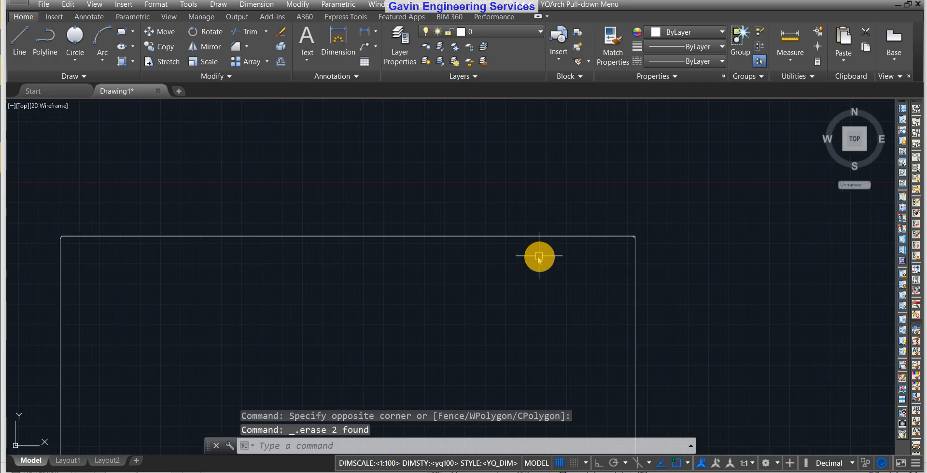
{"action": "middle_click_drag", "start_coordinate": [329, 348], "coordinate": [610, 244]}
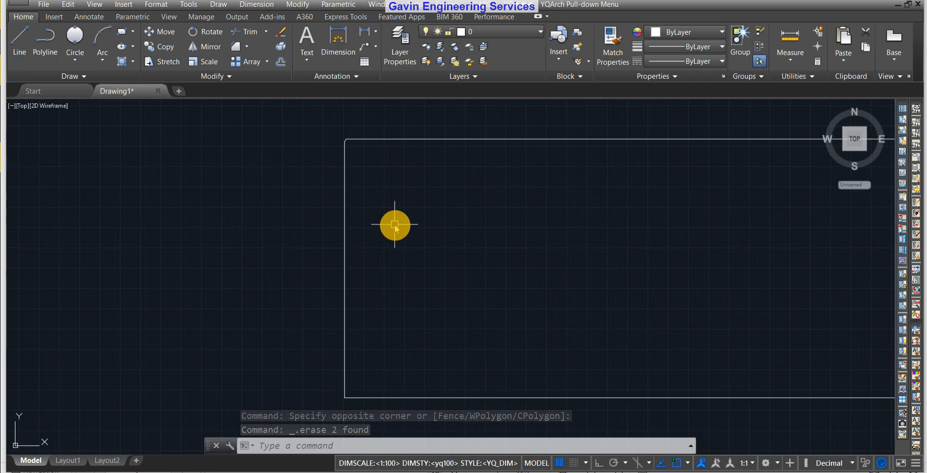
{"action": "scroll", "coordinate": [432, 180], "scroll_direction": "down", "scroll_amount": 4}
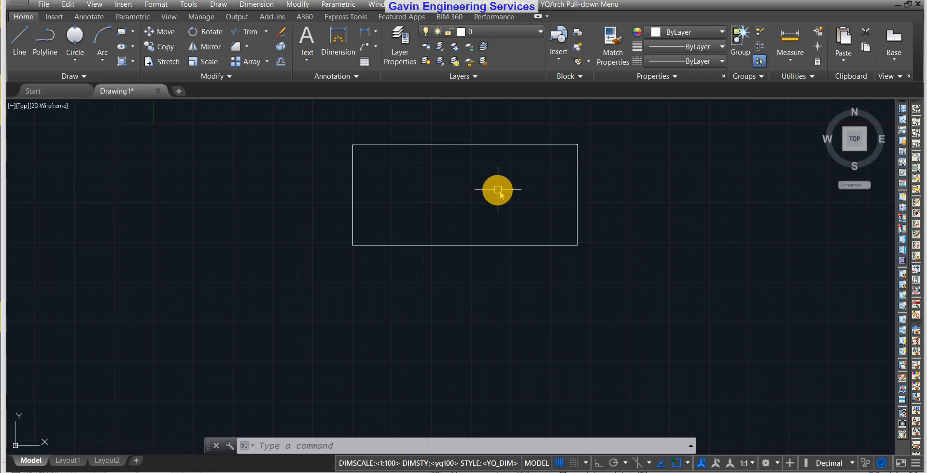
{"action": "middle_click_drag", "start_coordinate": [507, 193], "coordinate": [486, 199]}
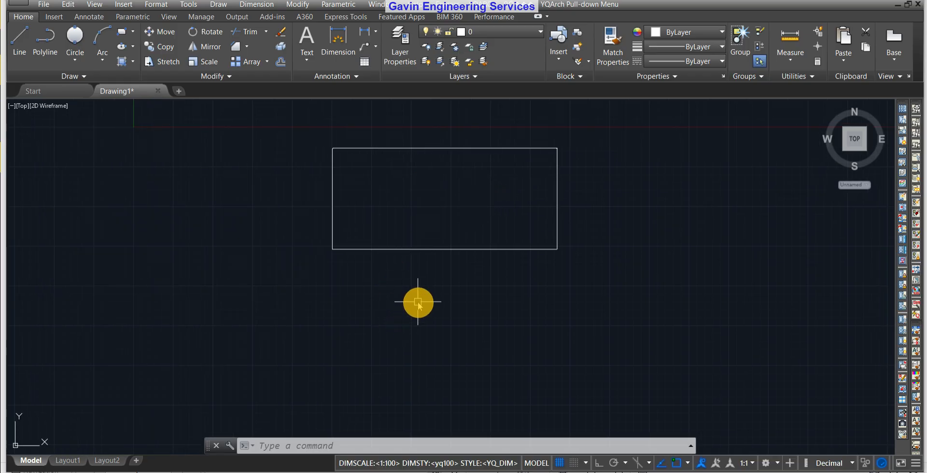
{"action": "type", "text": "a"}
{"action": "key", "text": "Return"}
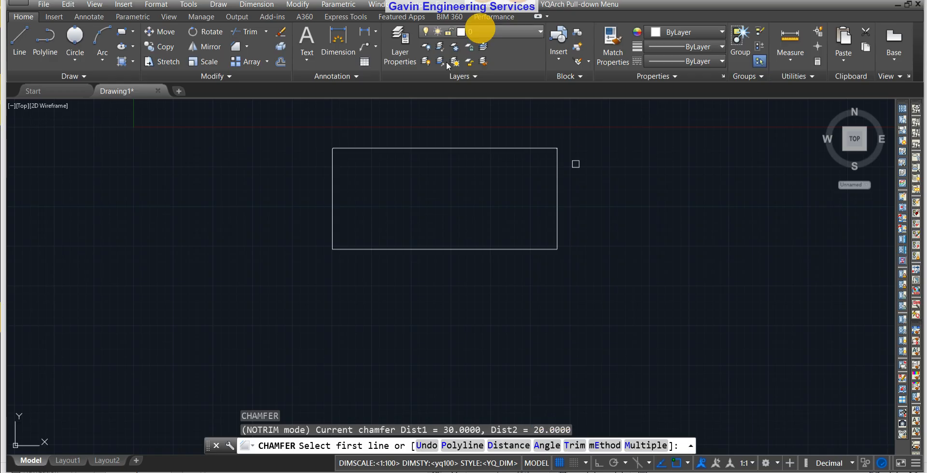
{"action": "scroll", "coordinate": [356, 254], "scroll_direction": "up", "scroll_amount": 4}
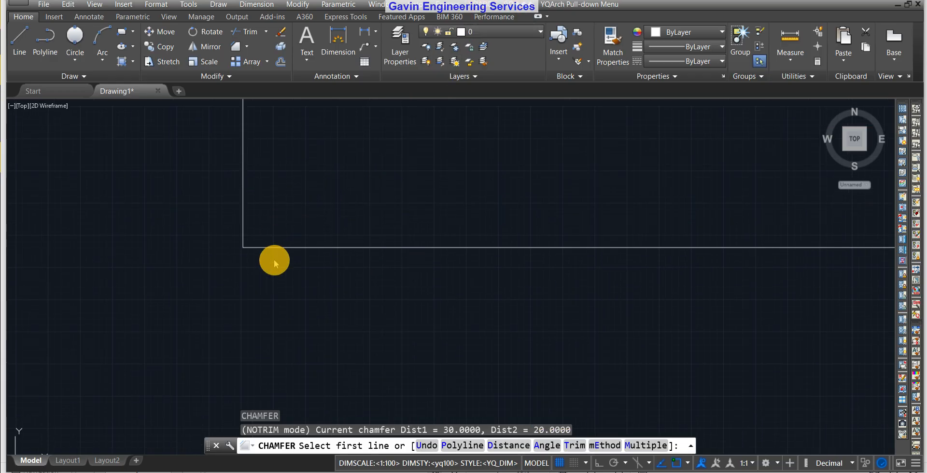
{"action": "middle_click_drag", "start_coordinate": [273, 262], "coordinate": [398, 310]}
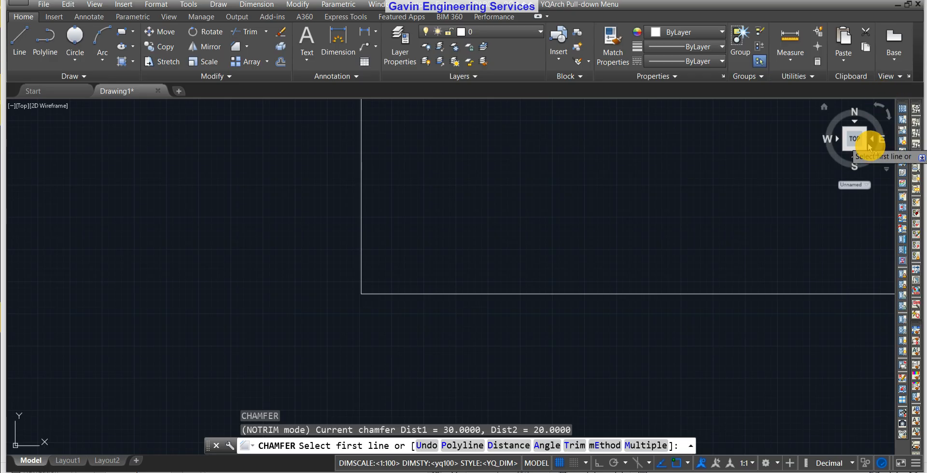
{"action": "left_click", "coordinate": [854, 140]}
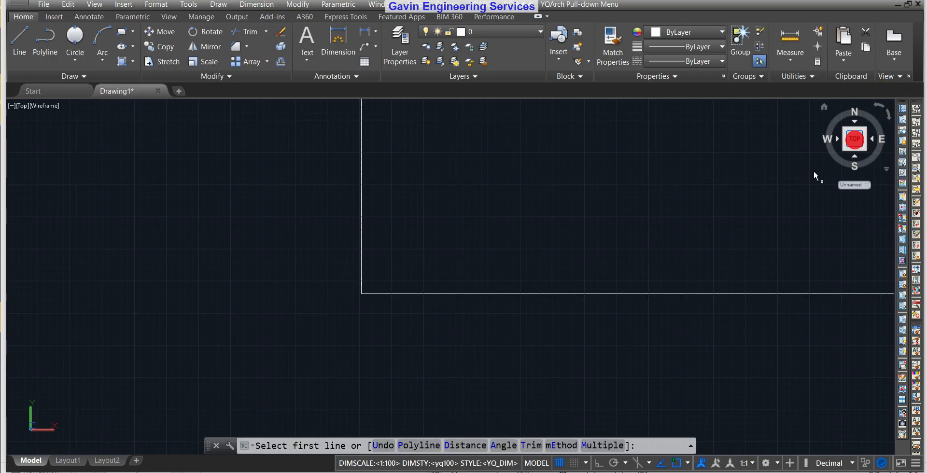
{"action": "left_click", "coordinate": [854, 139]}
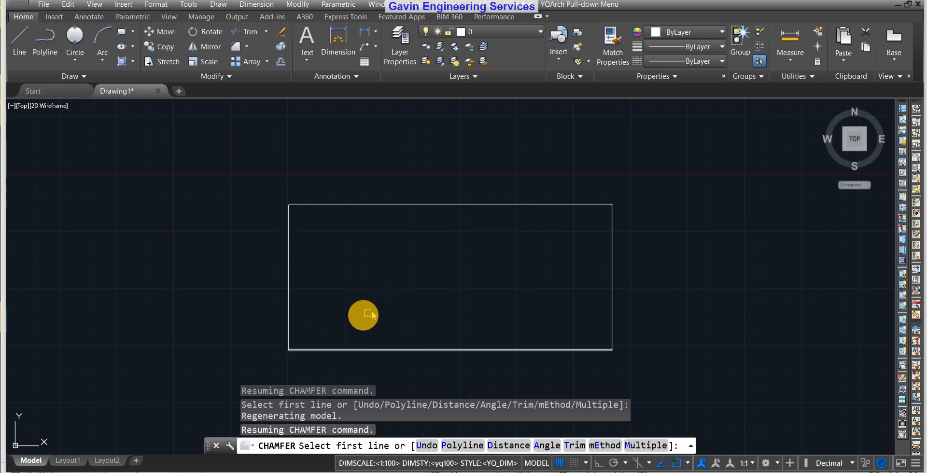
{"action": "left_click", "coordinate": [547, 445]}
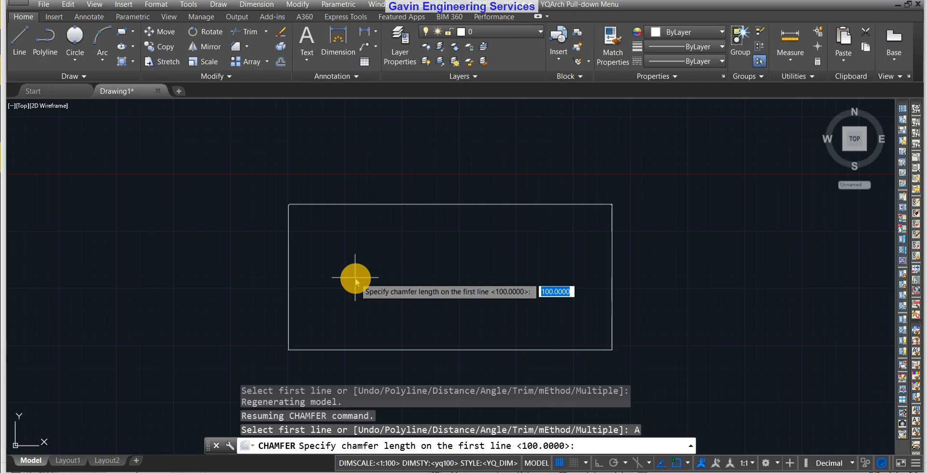
{"action": "key", "text": "Return"}
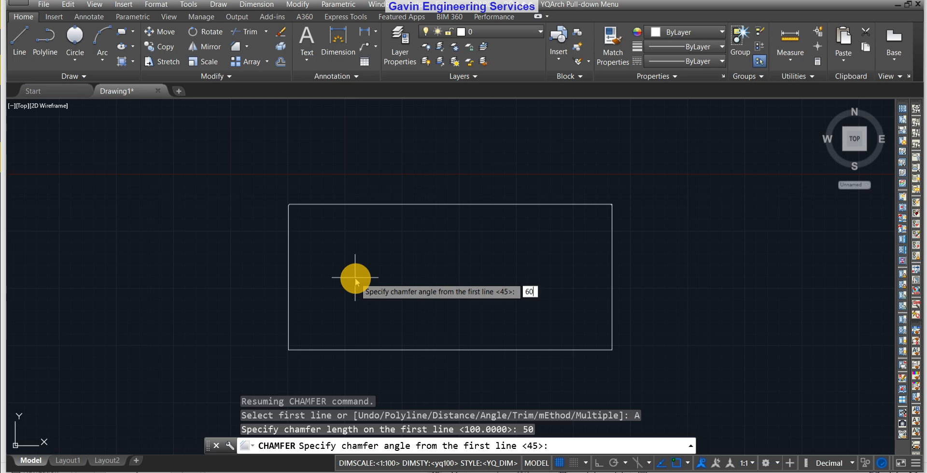
{"action": "key", "text": "Return"}
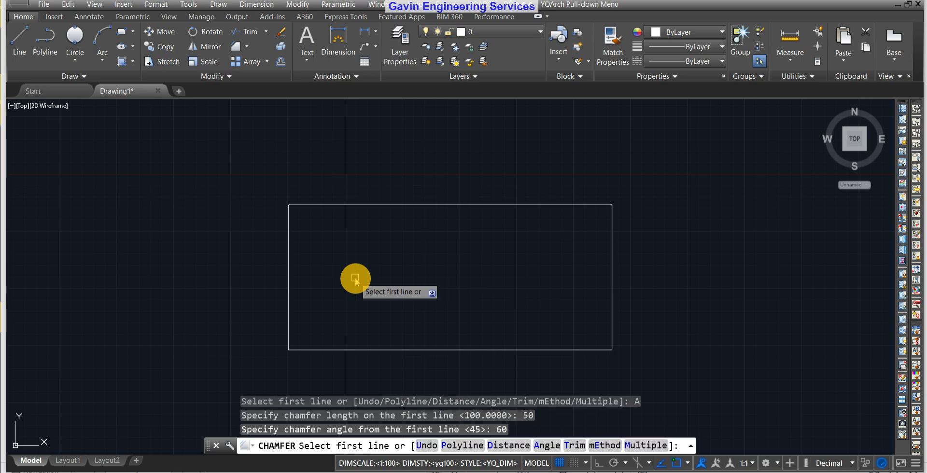
{"action": "left_click", "coordinate": [309, 351]}
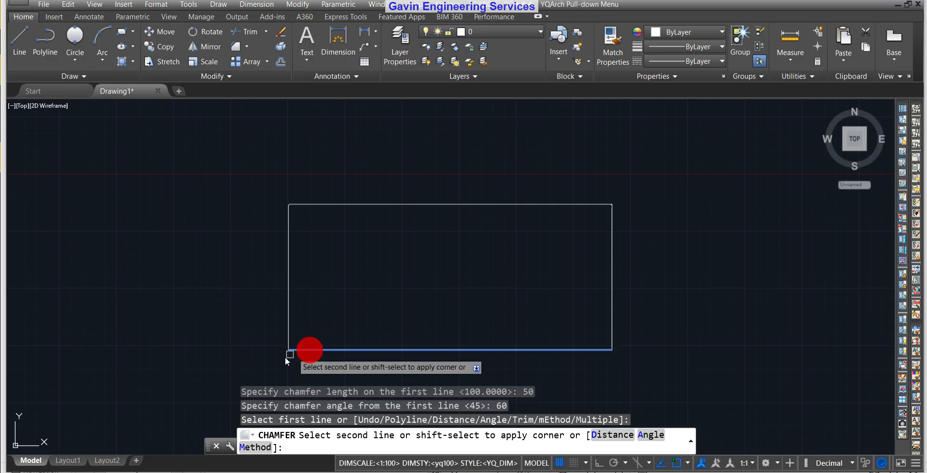
{"action": "left_click", "coordinate": [285, 332]}
- Add a horizontal linear dimension below the lower-left corner, from the chamfer line's end on the bottom edge to the corner
{"action": "scroll", "coordinate": [290, 365], "scroll_direction": "up", "scroll_amount": 2}
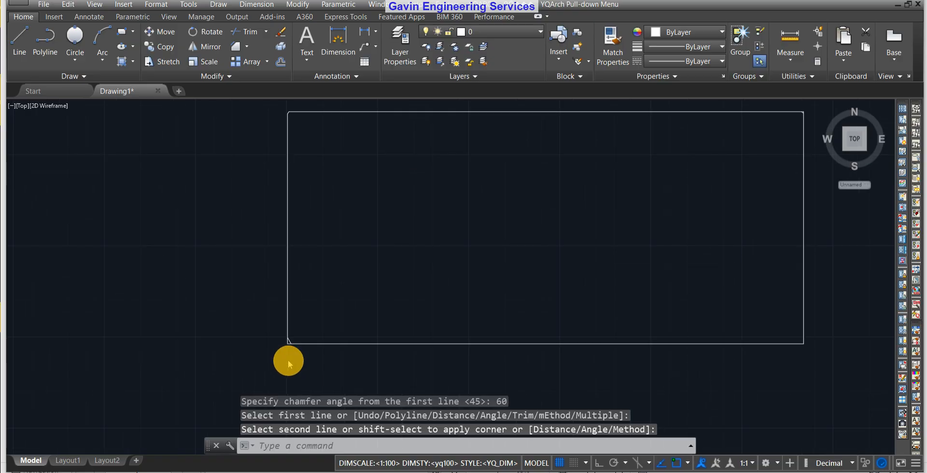
{"action": "scroll", "coordinate": [288, 365], "scroll_direction": "up", "scroll_amount": 3}
{"action": "scroll", "coordinate": [286, 289], "scroll_direction": "up", "scroll_amount": 2}
{"action": "mouse_move", "coordinate": [412, 147]}
{"action": "middle_mouse_down"}
{"action": "mouse_move", "coordinate": [418, 218]}
{"action": "mouse_move", "coordinate": [372, 248]}
{"action": "middle_mouse_up"}
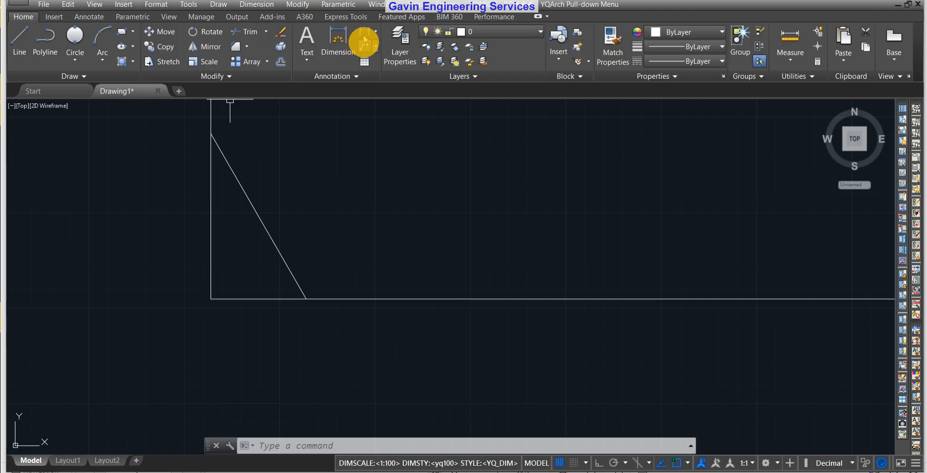
{"action": "left_click", "coordinate": [375, 38]}
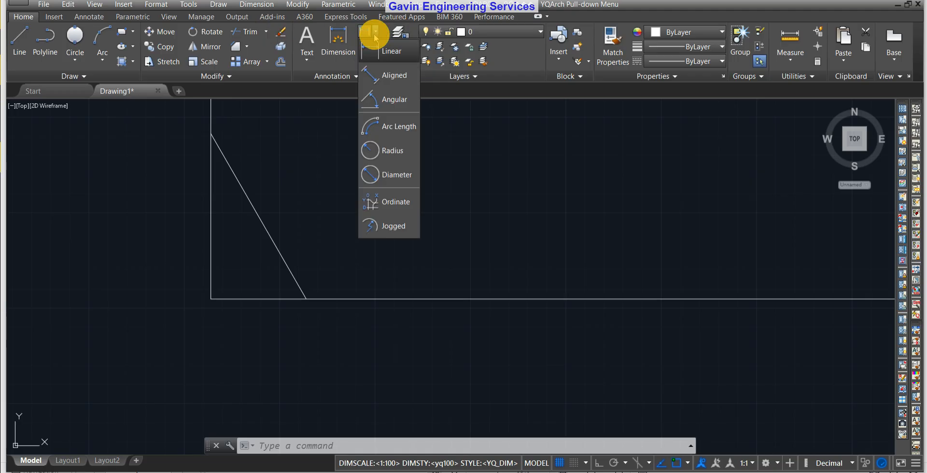
{"action": "left_click", "coordinate": [380, 56]}
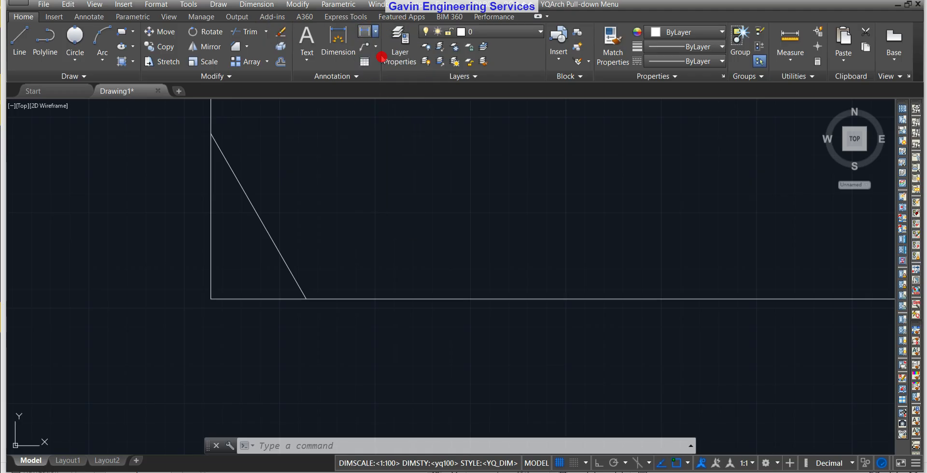
{"action": "left_click", "coordinate": [306, 299]}
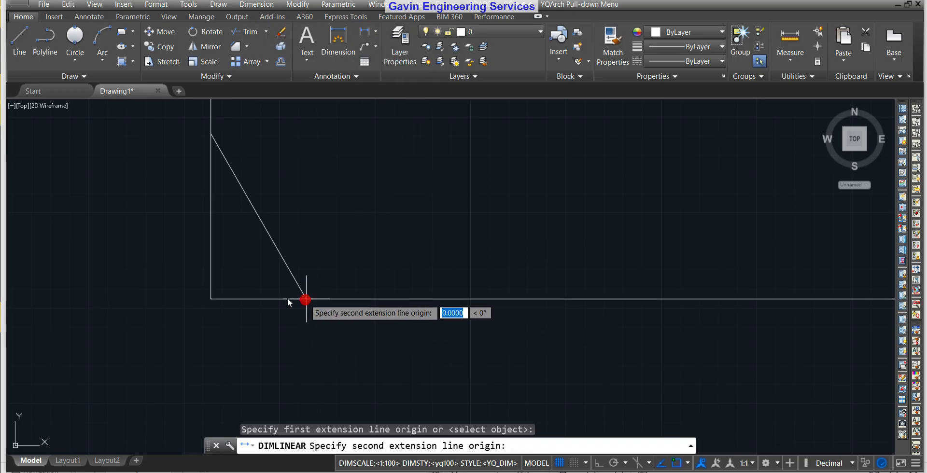
{"action": "left_click", "coordinate": [212, 299]}
{"action": "scroll", "coordinate": [263, 354], "scroll_direction": "down", "scroll_amount": 2}
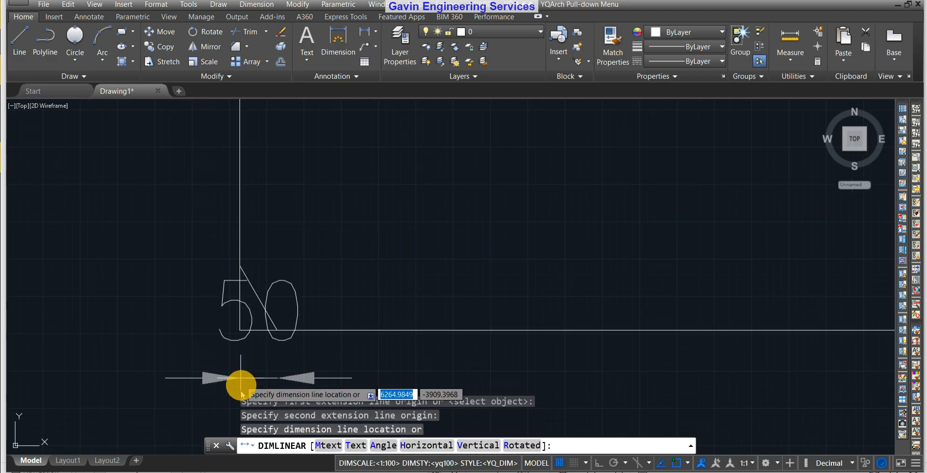
{"action": "middle_click_drag", "start_coordinate": [297, 347], "coordinate": [313, 230]}
{"action": "scroll", "coordinate": [305, 259], "scroll_direction": "down", "scroll_amount": 2}
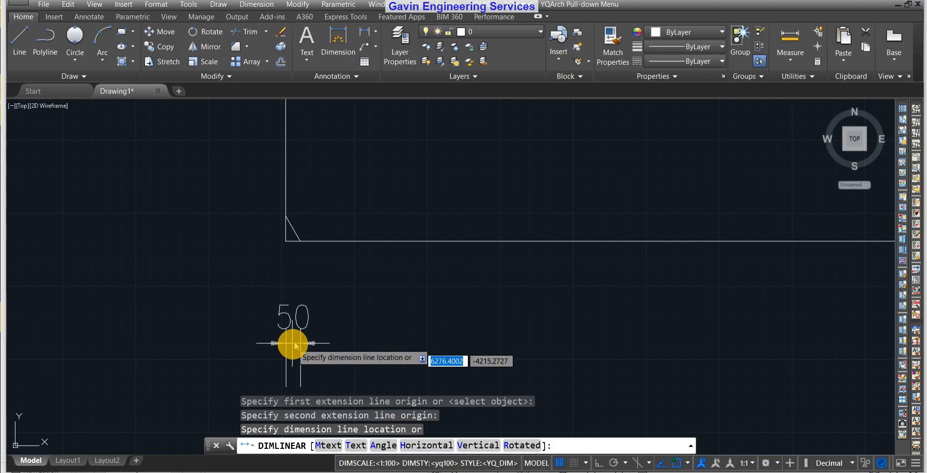
{"action": "left_click", "coordinate": [303, 311]}
{"action": "scroll", "coordinate": [315, 255], "scroll_direction": "up", "scroll_amount": 4}
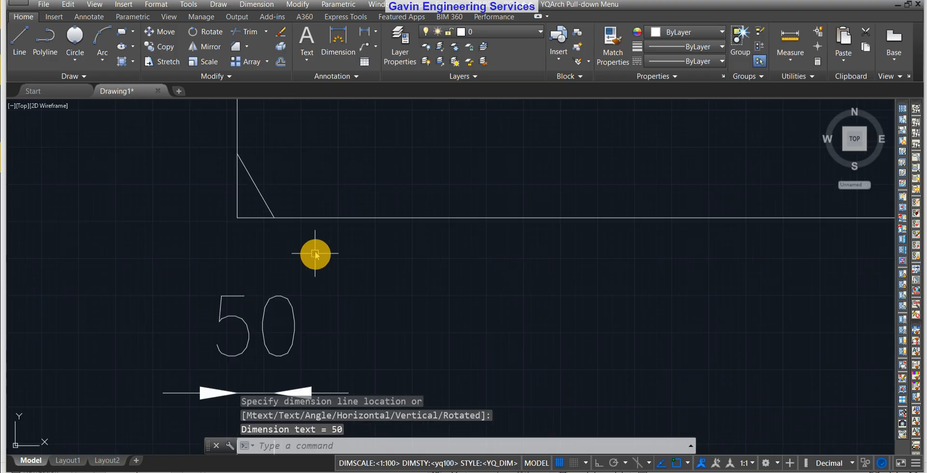
{"action": "scroll", "coordinate": [315, 254], "scroll_direction": "up", "scroll_amount": 2}
{"action": "middle_click_drag", "start_coordinate": [310, 172], "coordinate": [327, 285]}
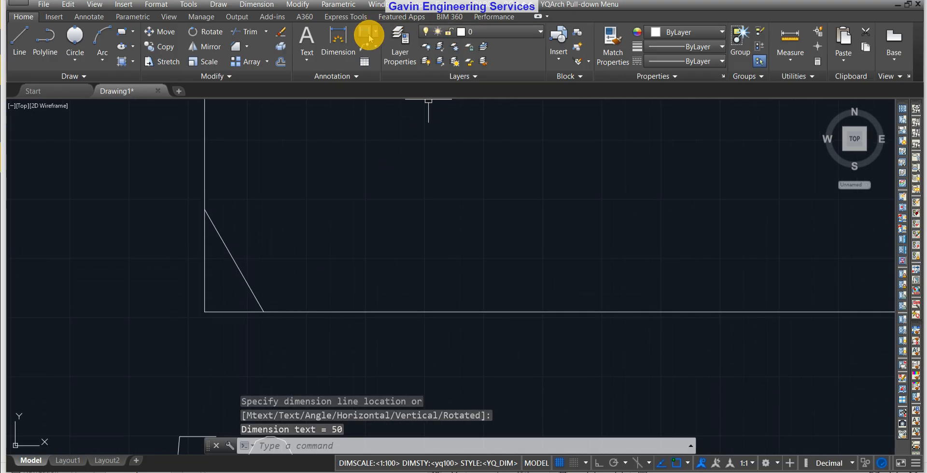
{"action": "left_click", "coordinate": [369, 35]}
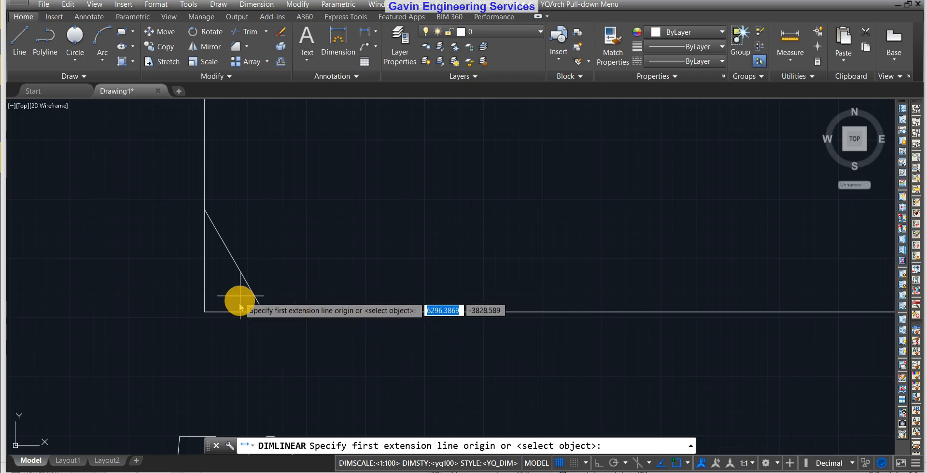
{"action": "left_click", "coordinate": [206, 312]}
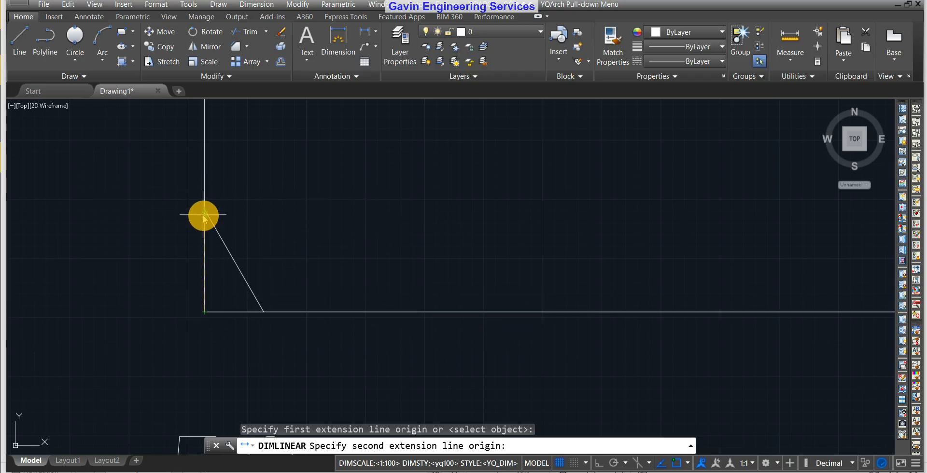
{"action": "left_click", "coordinate": [205, 211]}
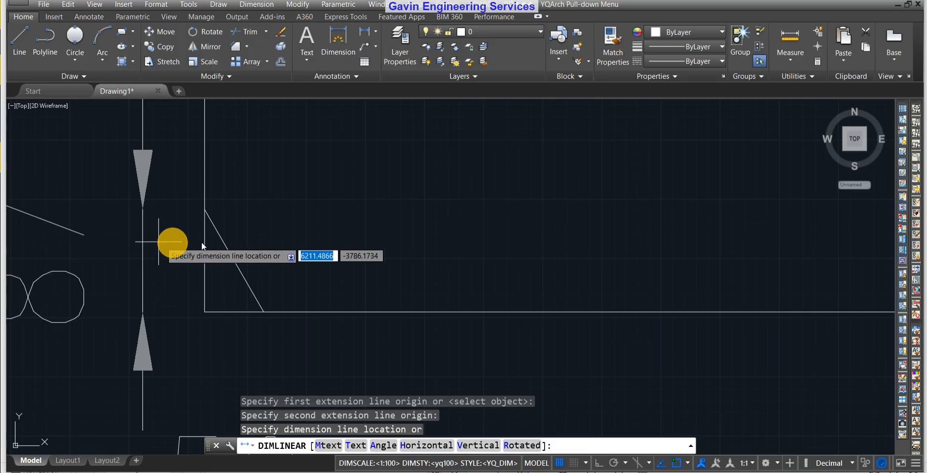
{"action": "key", "text": "Escape"}
- Add an angular dimension between the chamfer line and the rectangle's bottom edge at the lower-left corner
{"action": "scroll", "coordinate": [183, 220], "scroll_direction": "down", "scroll_amount": 4}
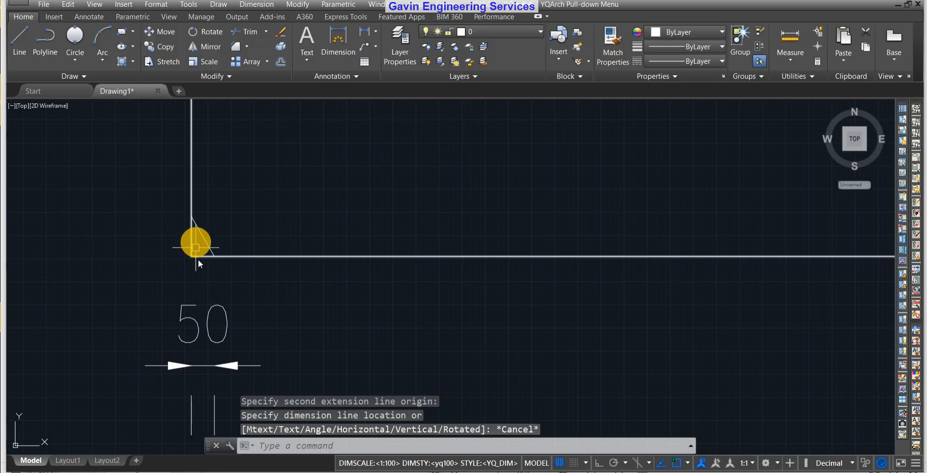
{"action": "middle_click_drag", "start_coordinate": [191, 283], "coordinate": [199, 247]}
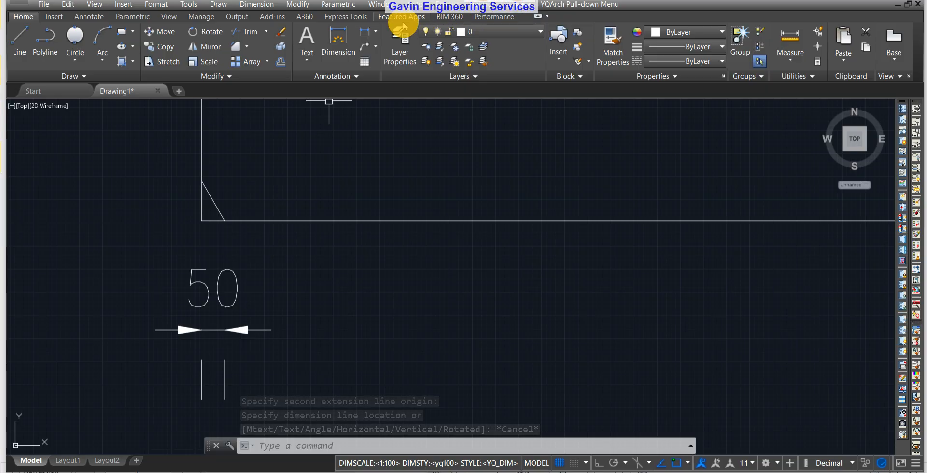
{"action": "left_click", "coordinate": [376, 33]}
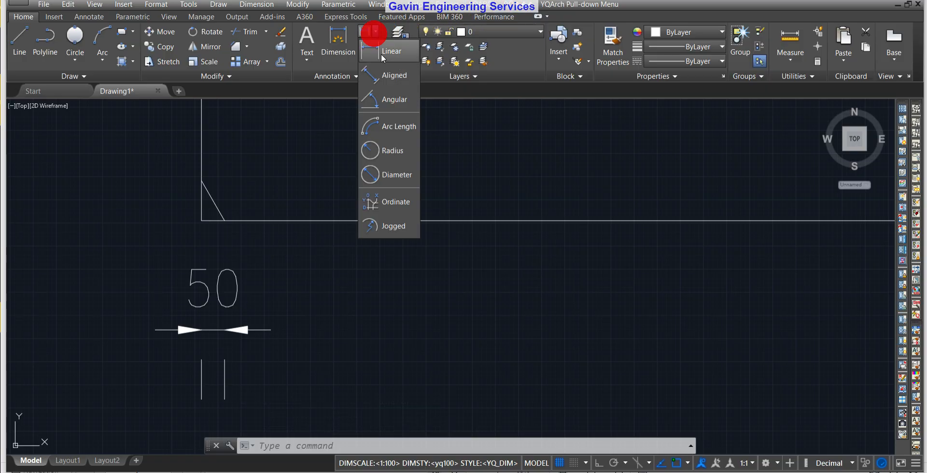
{"action": "left_click", "coordinate": [395, 99]}
{"action": "scroll", "coordinate": [217, 238], "scroll_direction": "up", "scroll_amount": 5}
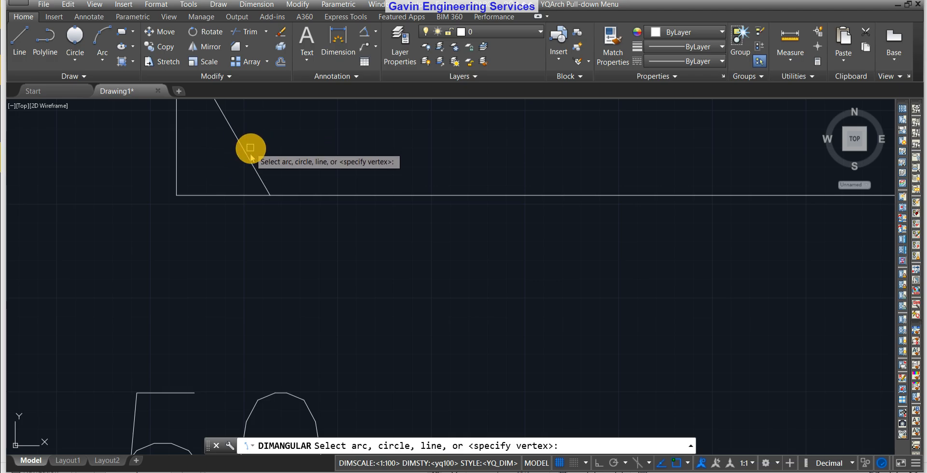
{"action": "left_click", "coordinate": [247, 156]}
{"action": "left_click", "coordinate": [235, 195]}
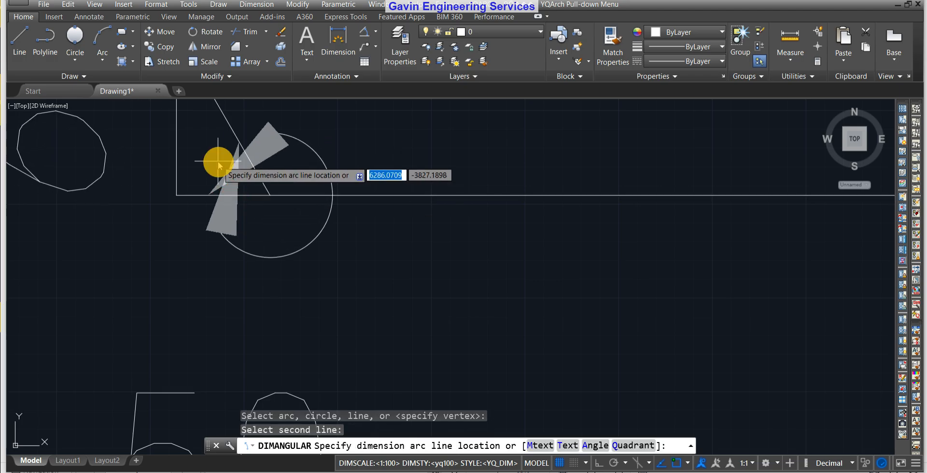
{"action": "scroll", "coordinate": [218, 161], "scroll_direction": "down", "scroll_amount": 2}
{"action": "middle_click_drag", "start_coordinate": [218, 161], "coordinate": [262, 275]}
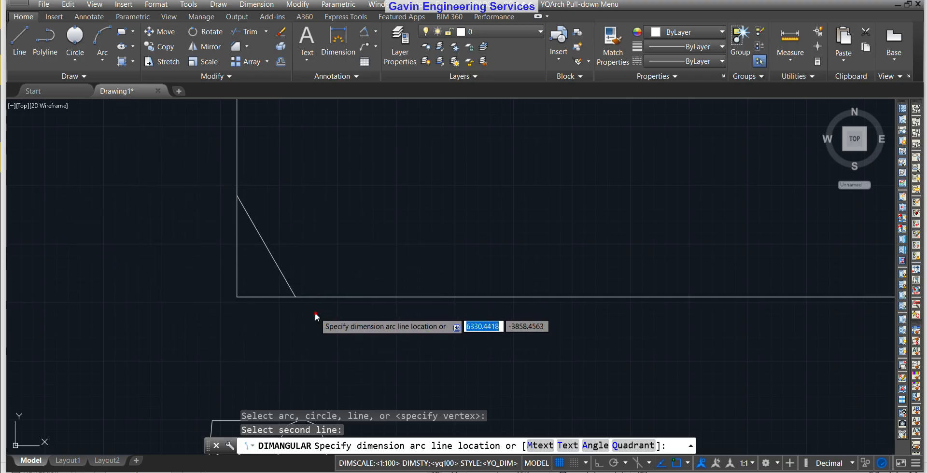
{"action": "left_click", "coordinate": [315, 312]}
{"action": "scroll", "coordinate": [259, 223], "scroll_direction": "up", "scroll_amount": 4}
{"action": "scroll", "coordinate": [366, 269], "scroll_direction": "down", "scroll_amount": 3}
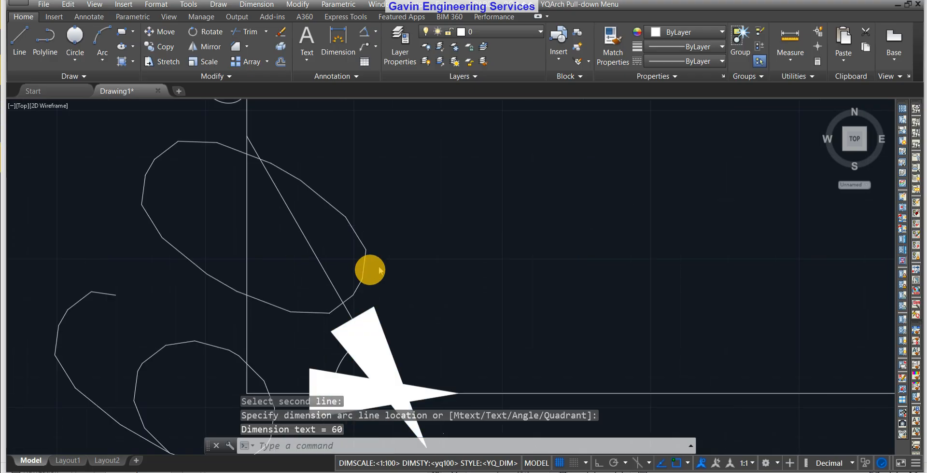
{"action": "middle_click_drag", "start_coordinate": [418, 363], "coordinate": [366, 302]}
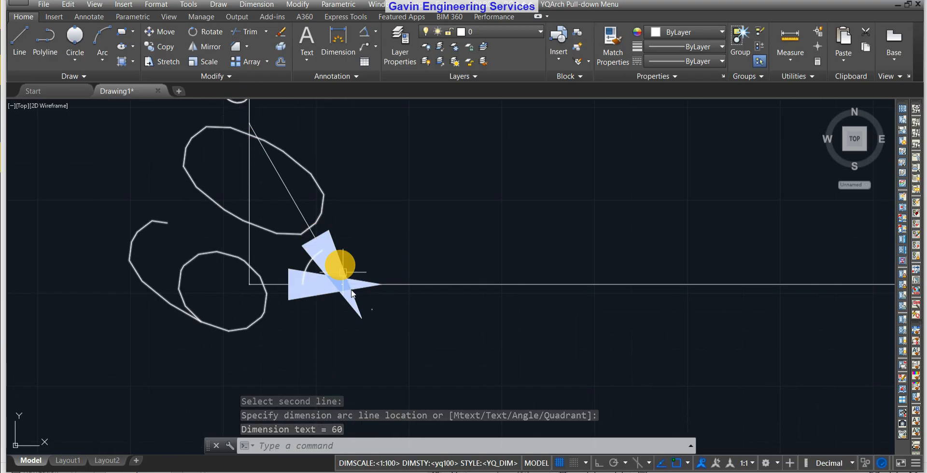
{"action": "scroll", "coordinate": [455, 280], "scroll_direction": "down", "scroll_amount": 3}
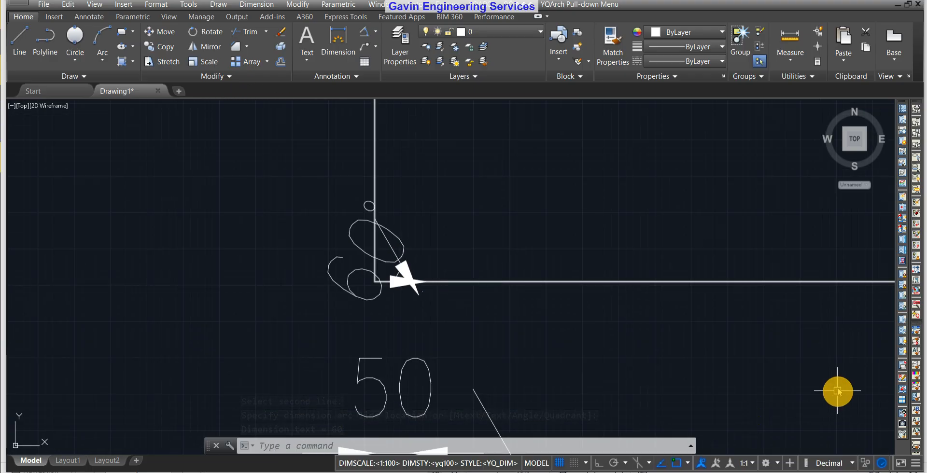
{"action": "scroll", "coordinate": [744, 360], "scroll_direction": "down", "scroll_amount": 2}
{"action": "middle_click_drag", "start_coordinate": [785, 362], "coordinate": [598, 312]}
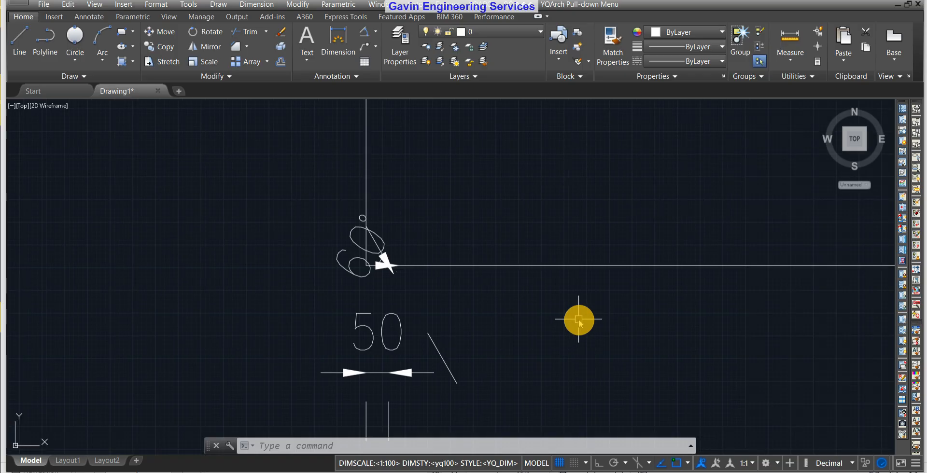
{"action": "type", "text": "a"}
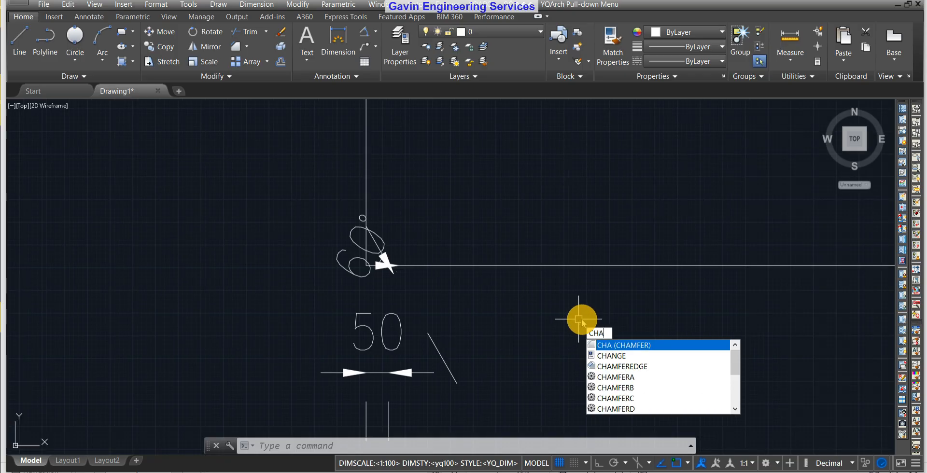
{"action": "key", "text": "Return"}
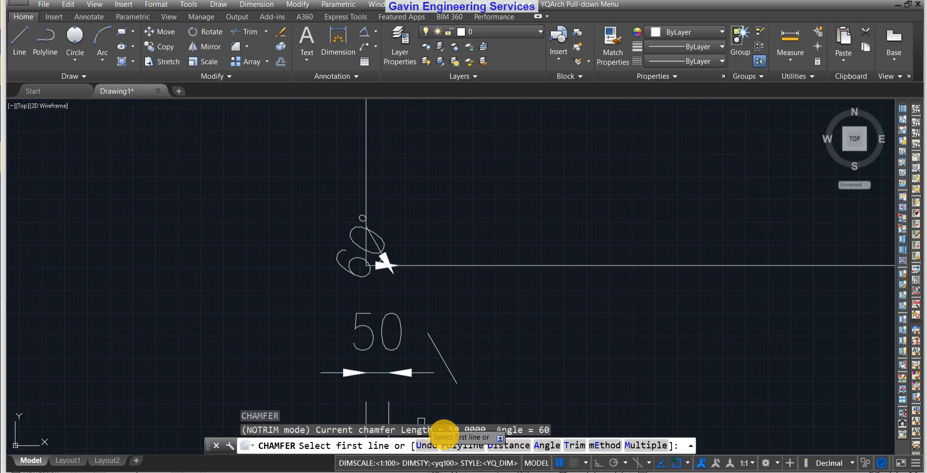
{"action": "scroll", "coordinate": [606, 265], "scroll_direction": "down", "scroll_amount": 2}
{"action": "middle_click_drag", "start_coordinate": [689, 308], "coordinate": [310, 312]}
{"action": "scroll", "coordinate": [379, 328], "scroll_direction": "down", "scroll_amount": 5}
{"action": "middle_click_drag", "start_coordinate": [581, 343], "coordinate": [623, 325]}
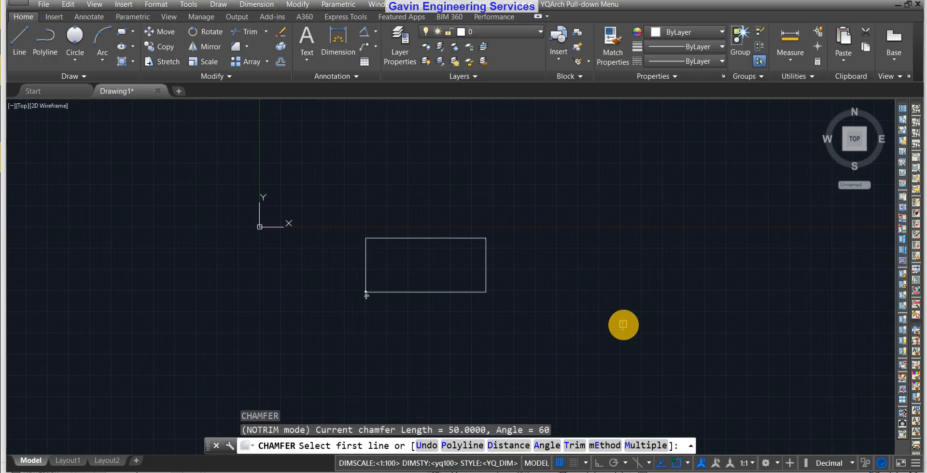
{"action": "key", "text": "Escape"}
- Draw a trial polyline segment 100 units long above the rectangle and delete it
{"action": "left_click", "coordinate": [27, 33]}
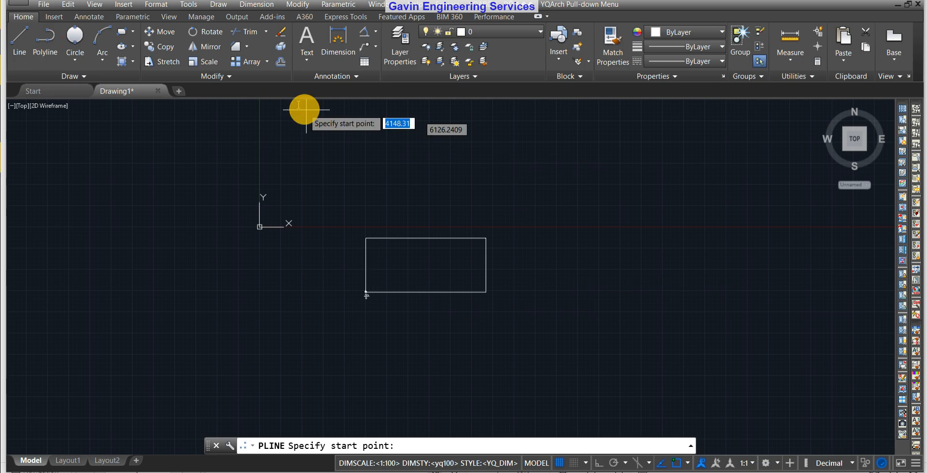
{"action": "left_click", "coordinate": [323, 168]}
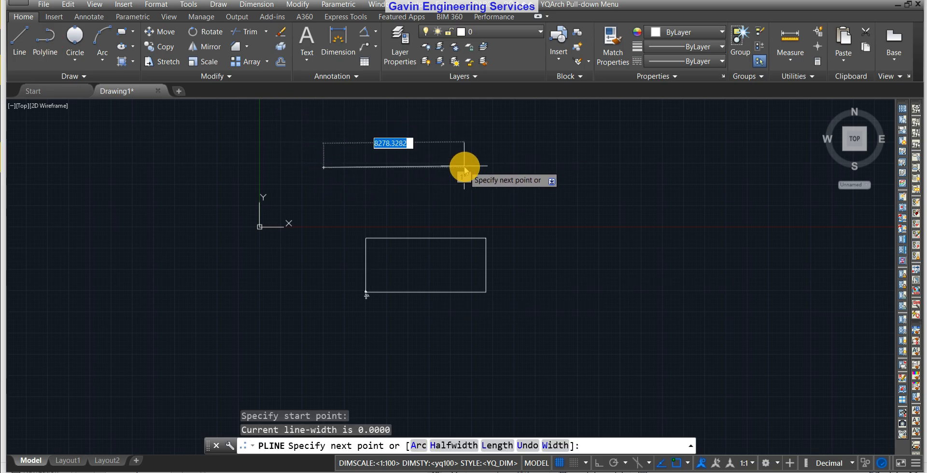
{"action": "key", "text": "Return"}
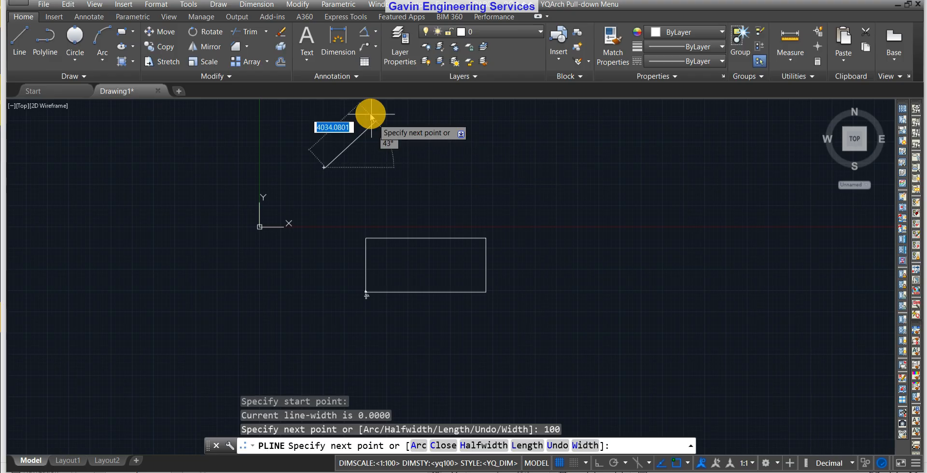
{"action": "scroll", "coordinate": [334, 164], "scroll_direction": "up", "scroll_amount": 5}
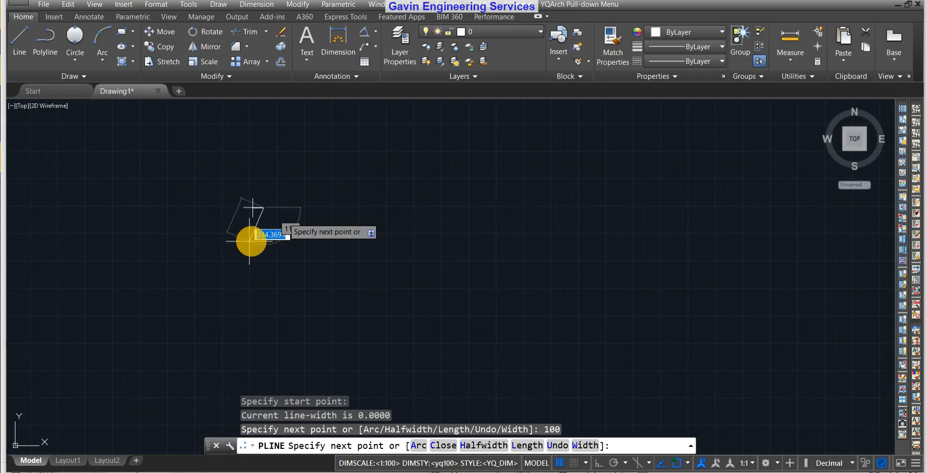
{"action": "scroll", "coordinate": [333, 179], "scroll_direction": "up", "scroll_amount": 2}
{"action": "middle_click_drag", "start_coordinate": [379, 170], "coordinate": [656, 331]}
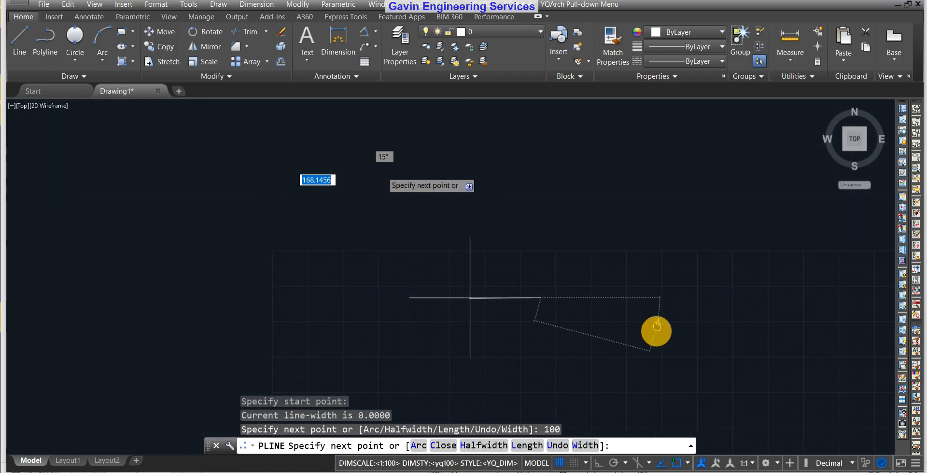
{"action": "scroll", "coordinate": [514, 234], "scroll_direction": "down", "scroll_amount": 2}
{"action": "scroll", "coordinate": [523, 202], "scroll_direction": "up", "scroll_amount": 7}
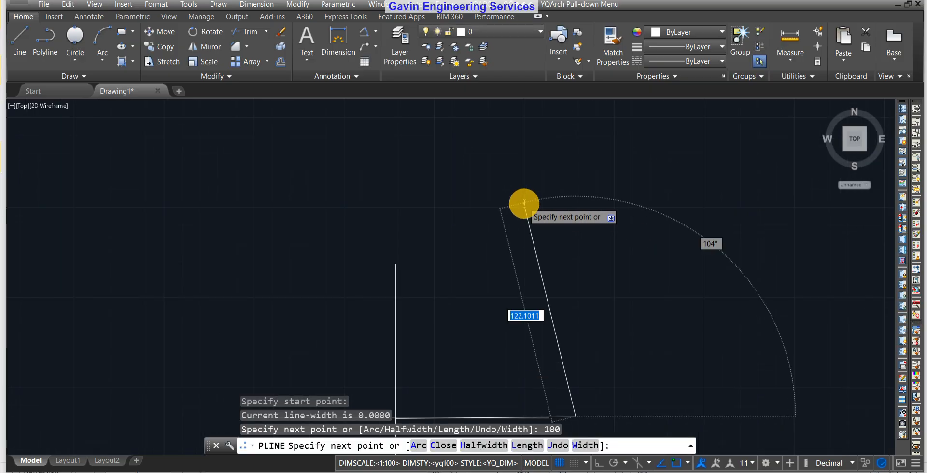
{"action": "scroll", "coordinate": [611, 267], "scroll_direction": "down", "scroll_amount": 4}
{"action": "middle_click_drag", "start_coordinate": [611, 267], "coordinate": [604, 126]}
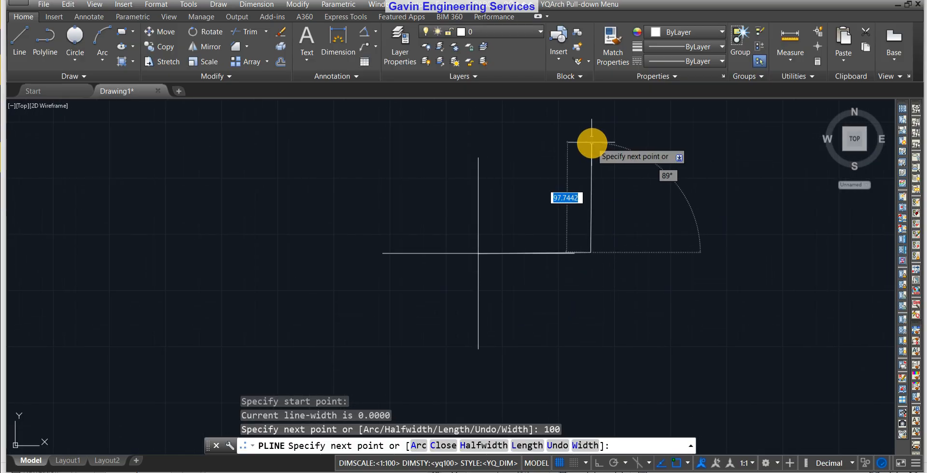
{"action": "key", "text": "Escape"}
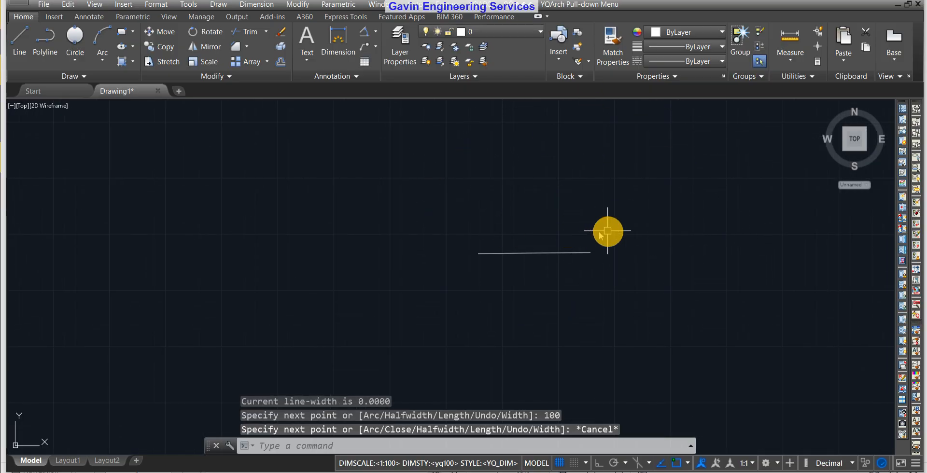
{"action": "left_click", "coordinate": [539, 256]}
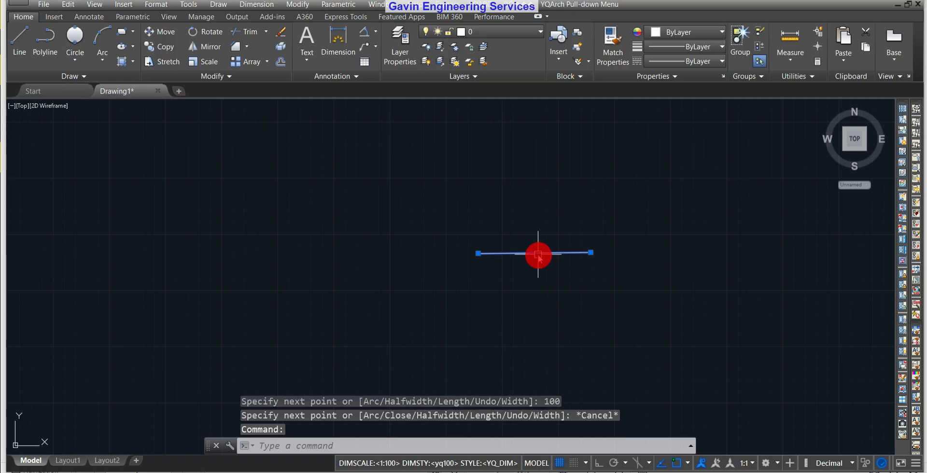
{"action": "key", "text": "Delete"}
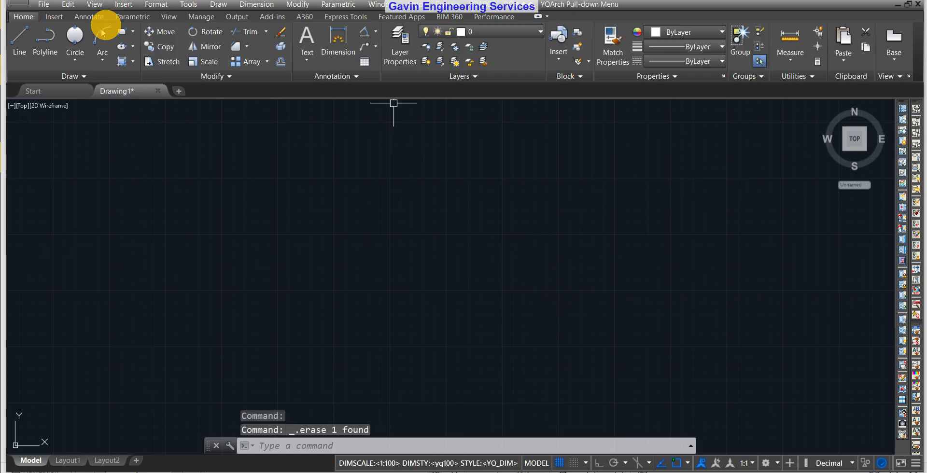
- Start a polyline in the empty area and draw three zigzag segments: up to a peak, down to a valley, and up to a second peak
{"action": "left_click", "coordinate": [46, 37]}
{"action": "left_click", "coordinate": [356, 292]}
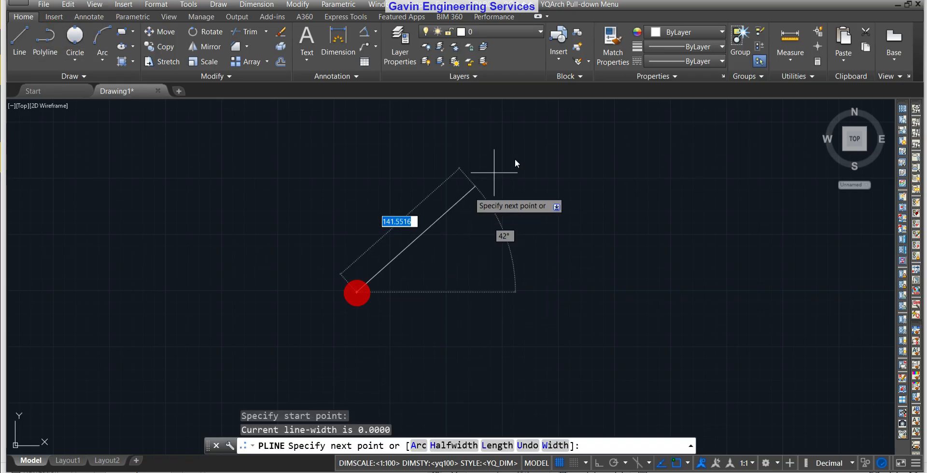
{"action": "left_click", "coordinate": [521, 154]}
{"action": "left_click", "coordinate": [694, 319]}
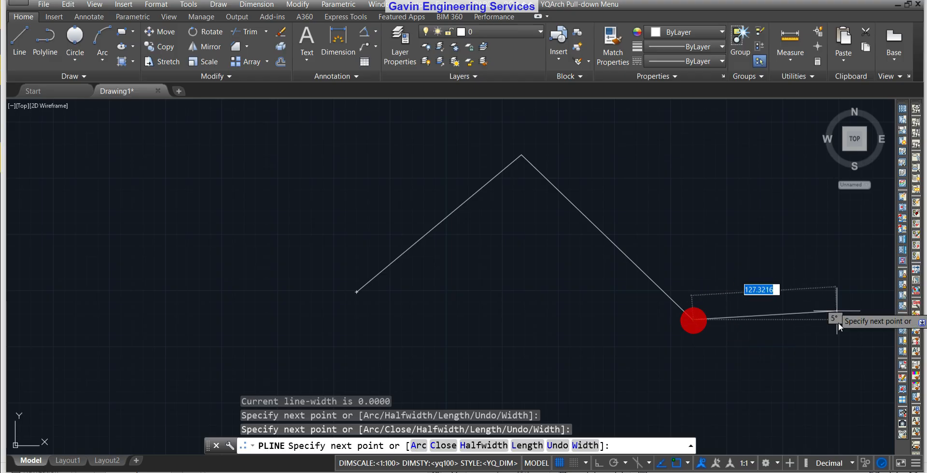
{"action": "middle_click_drag", "start_coordinate": [838, 322], "coordinate": [660, 276]}
{"action": "left_click", "coordinate": [714, 136]}
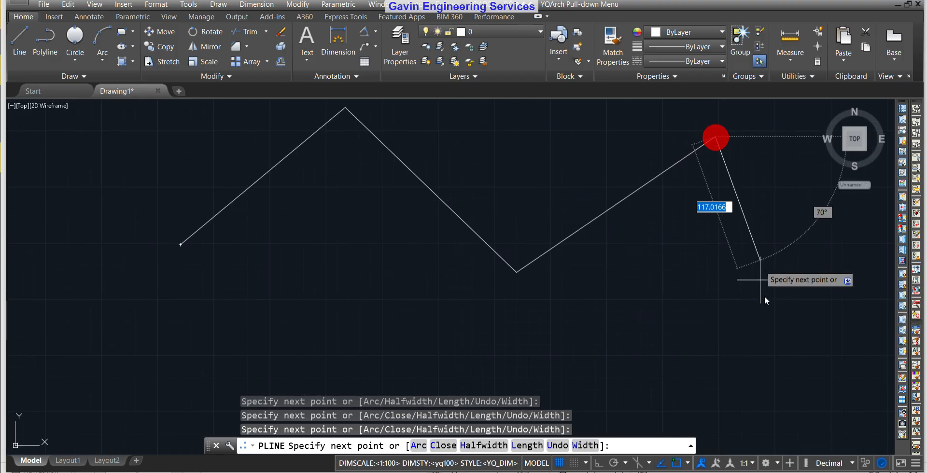
- Continue the polyline down and around back to the valley vertex, then through a lower-left vertex to its start point, forming two touching quadrilaterals
{"action": "middle_click_drag", "start_coordinate": [749, 386], "coordinate": [750, 265]}
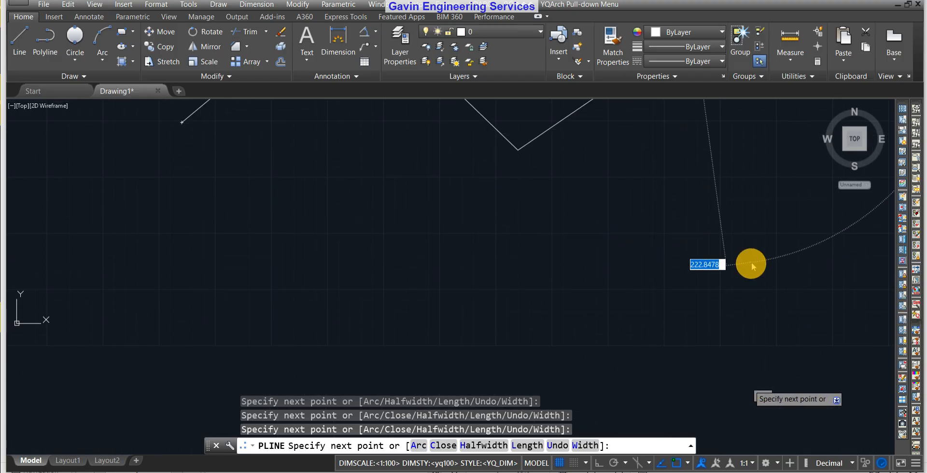
{"action": "left_click", "coordinate": [765, 337]}
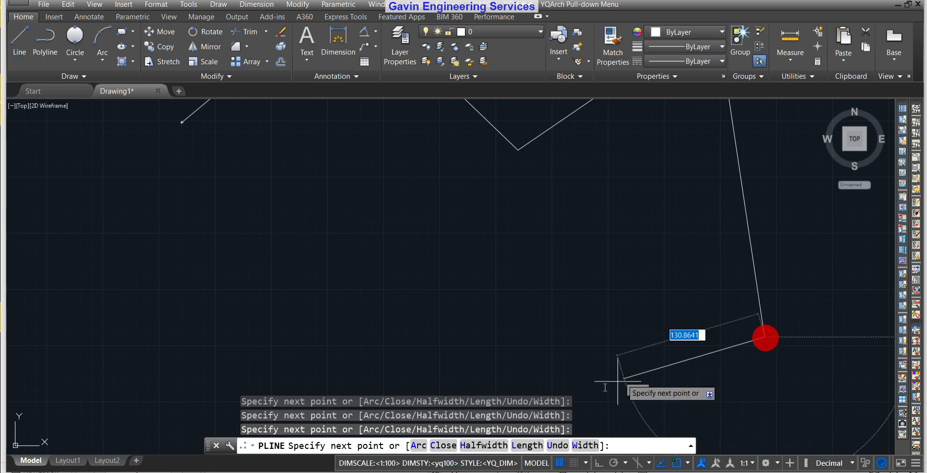
{"action": "left_click", "coordinate": [575, 382]}
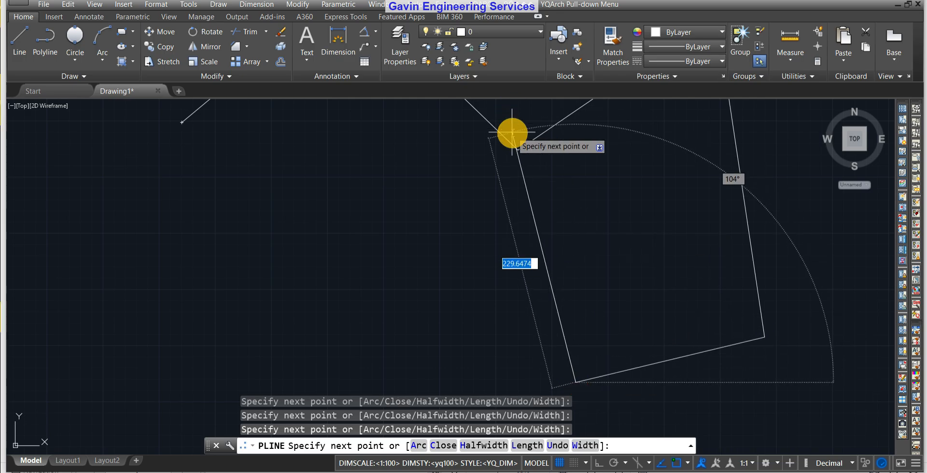
{"action": "left_click", "coordinate": [519, 150]}
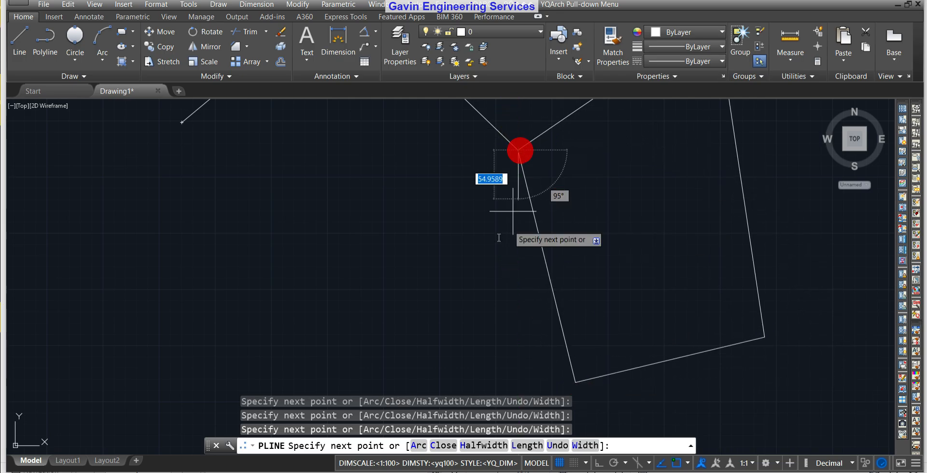
{"action": "left_click", "coordinate": [347, 309]}
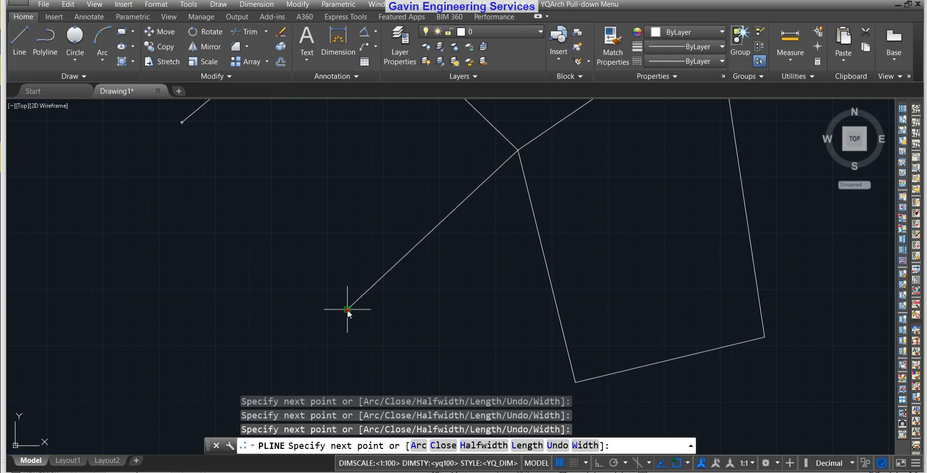
{"action": "left_click", "coordinate": [181, 123]}
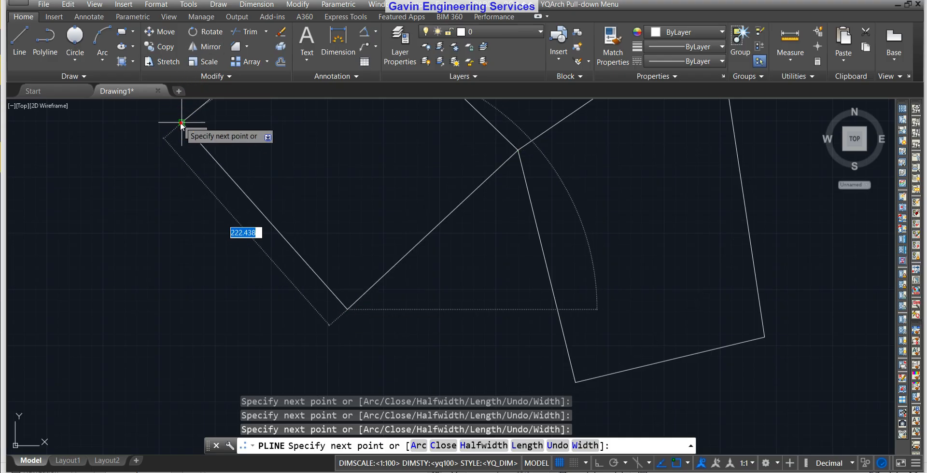
{"action": "key", "text": "Escape"}
{"action": "scroll", "coordinate": [739, 239], "scroll_direction": "down", "scroll_amount": 2}
{"action": "middle_click_drag", "start_coordinate": [740, 272], "coordinate": [524, 315]}
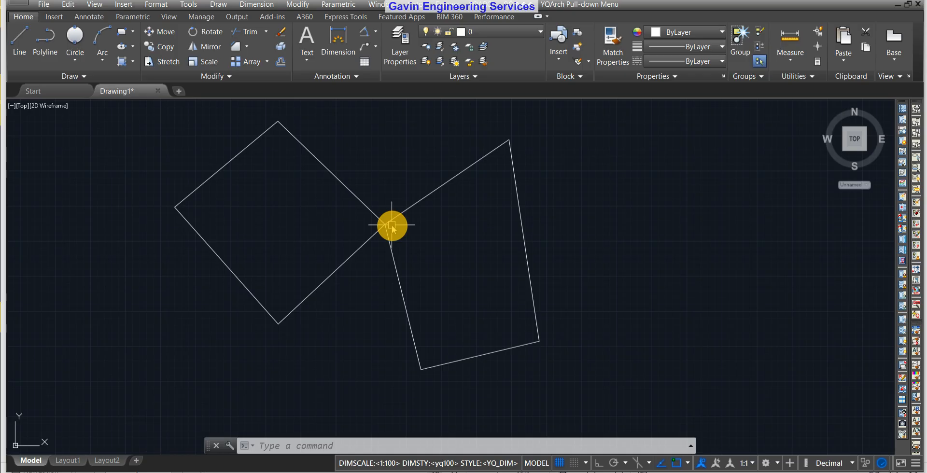
- Chamfer all corners of the polyline at once using the Polyline option, with first distance 10 and second distance 20
{"action": "type", "text": "a"}
{"action": "key", "text": "Return"}
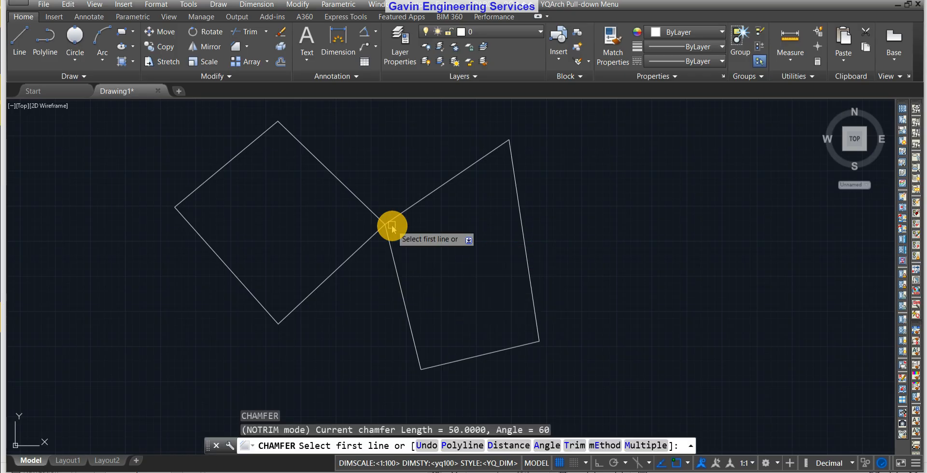
{"action": "left_click", "coordinate": [494, 445]}
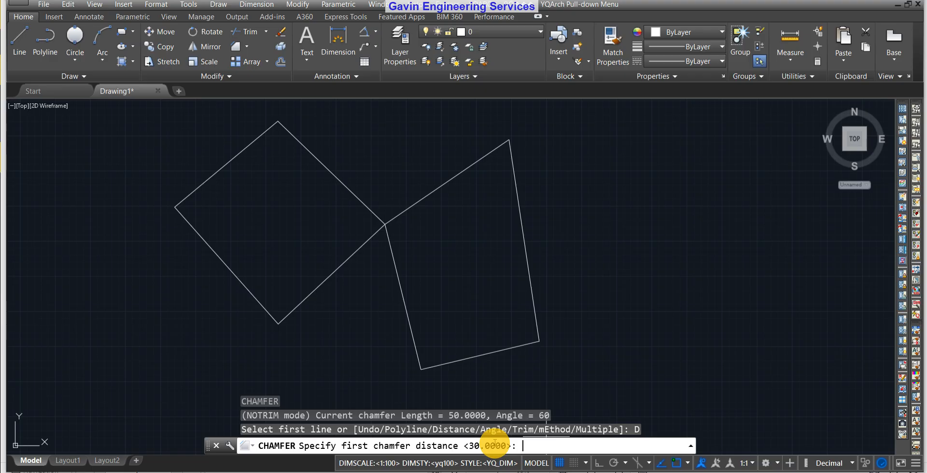
{"action": "key", "text": "Return"}
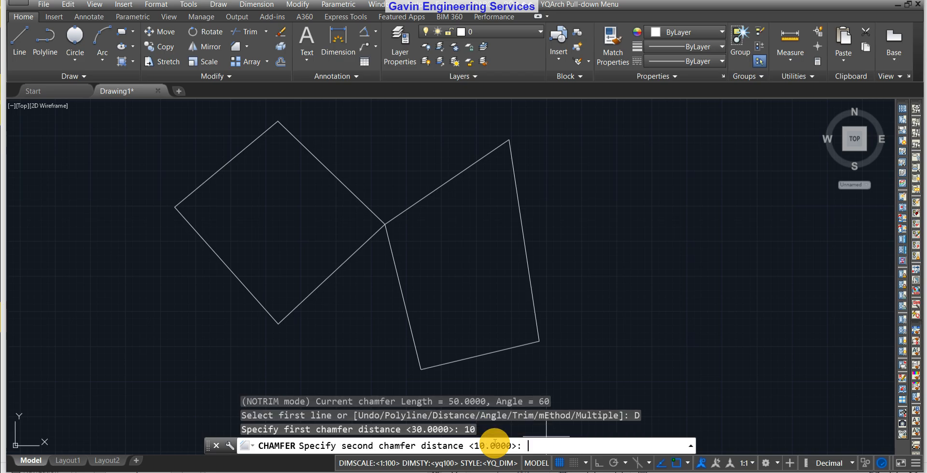
{"action": "type", "text": "20"}
{"action": "key", "text": "Return"}
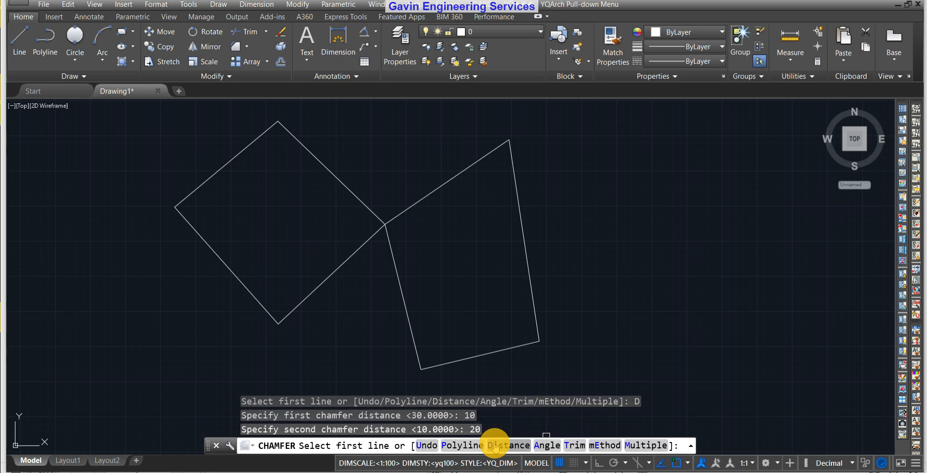
{"action": "left_click", "coordinate": [459, 445]}
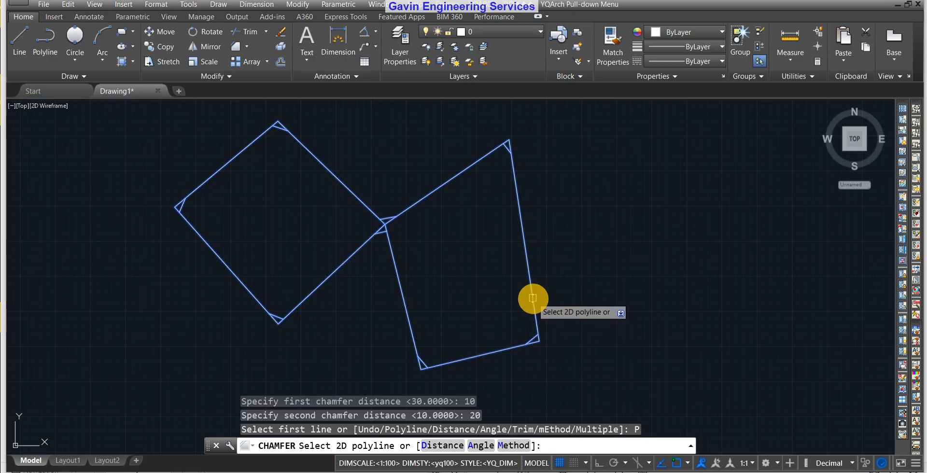
{"action": "left_click", "coordinate": [533, 298]}
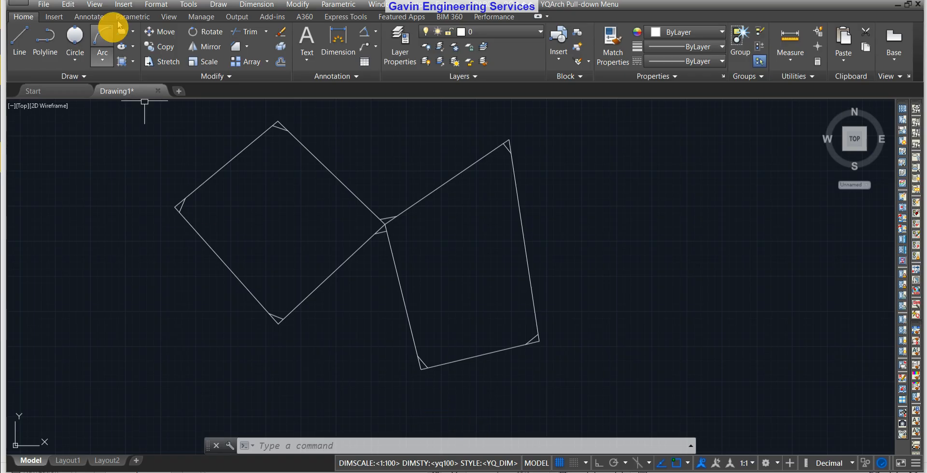
- Switch the Chamfer command's trim mode to Trim
{"action": "middle_click_drag", "start_coordinate": [306, 128], "coordinate": [326, 250]}
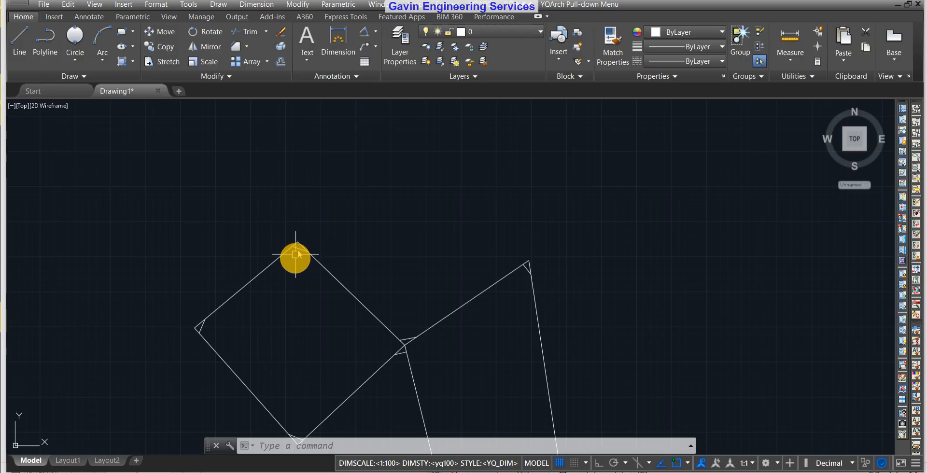
{"action": "scroll", "coordinate": [300, 242], "scroll_direction": "up", "scroll_amount": 4}
{"action": "scroll", "coordinate": [306, 248], "scroll_direction": "down", "scroll_amount": 2}
{"action": "scroll", "coordinate": [306, 248], "scroll_direction": "down", "scroll_amount": 5}
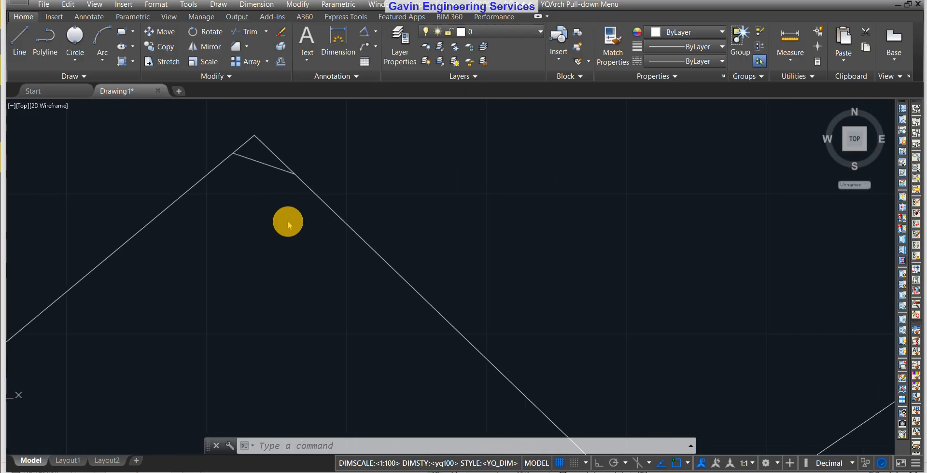
{"action": "middle_click_drag", "start_coordinate": [376, 380], "coordinate": [295, 294]}
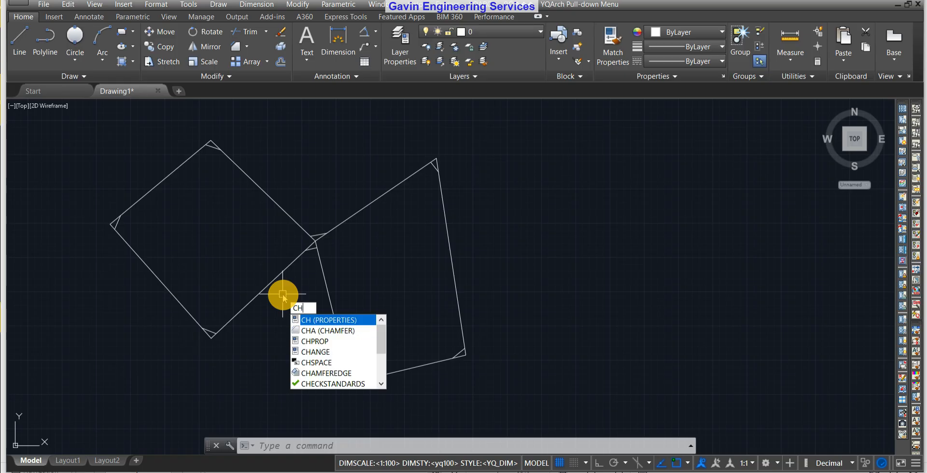
{"action": "type", "text": "a"}
{"action": "key", "text": "Return"}
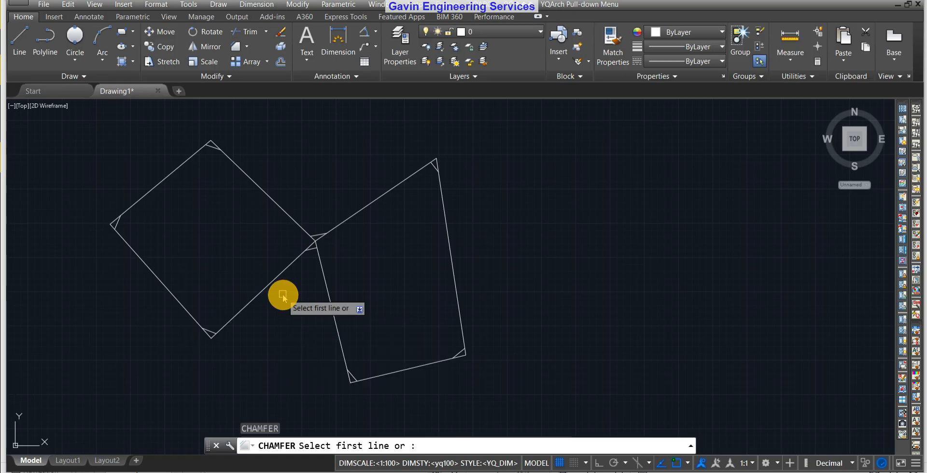
{"action": "left_click", "coordinate": [581, 445]}
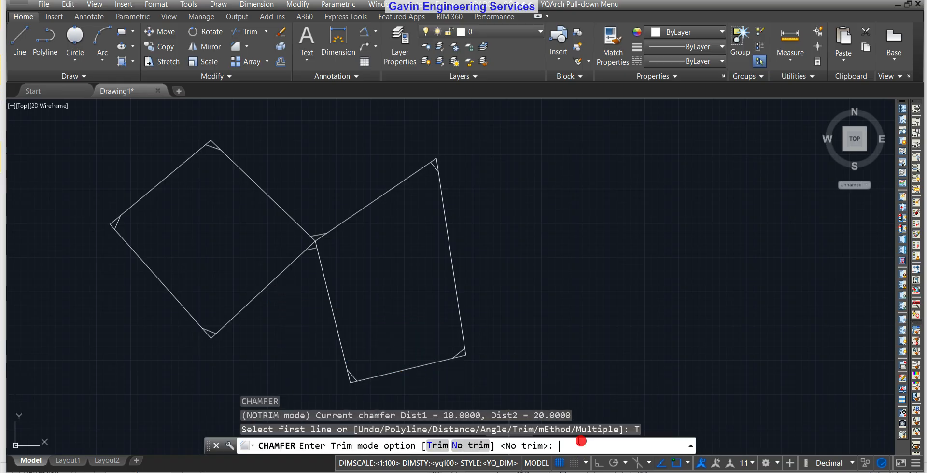
{"action": "left_click", "coordinate": [440, 448]}
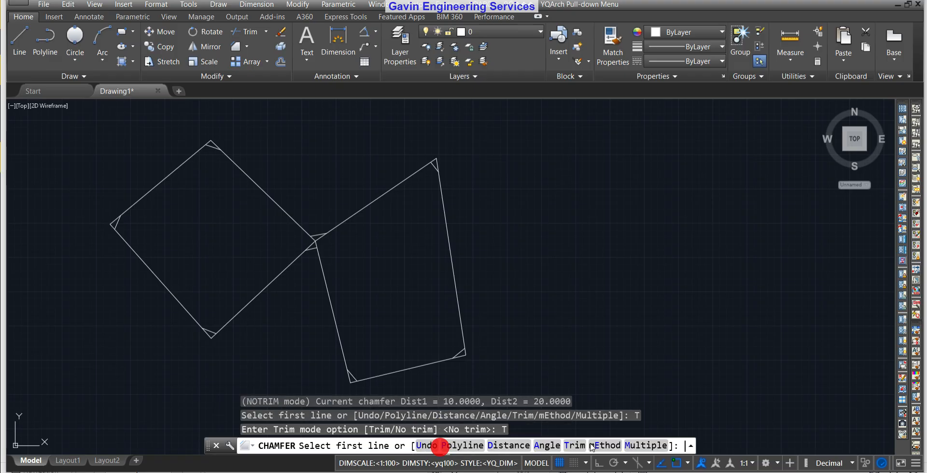
- Draw a large tilted four-sided polyline in the empty area beside the two touching quadrilaterals, ending at its start point
{"action": "scroll", "coordinate": [550, 191], "scroll_direction": "down", "scroll_amount": 4}
{"action": "middle_click_drag", "start_coordinate": [593, 334], "coordinate": [280, 307]}
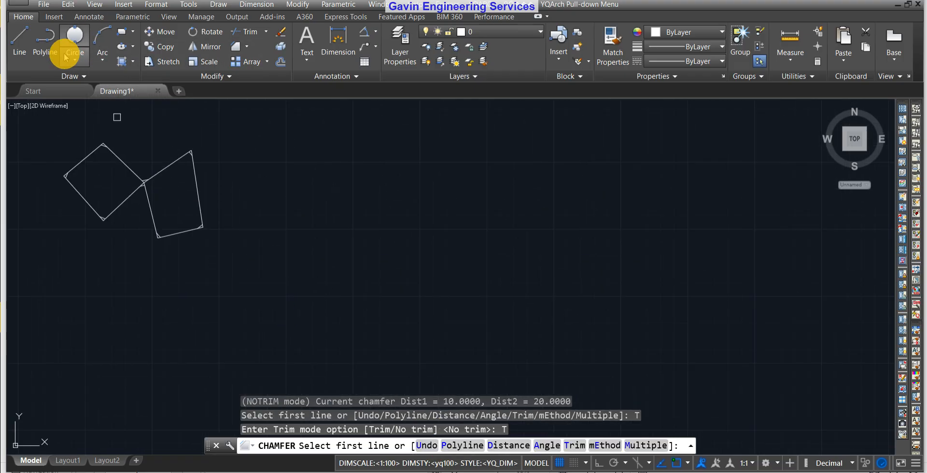
{"action": "left_click", "coordinate": [44, 41]}
{"action": "left_click", "coordinate": [303, 287]}
{"action": "left_click", "coordinate": [396, 140]}
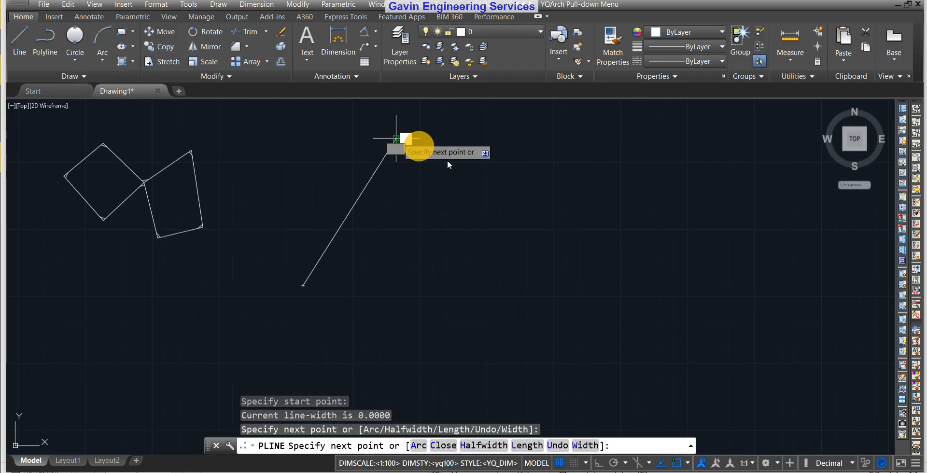
{"action": "left_click", "coordinate": [611, 229]}
{"action": "left_click", "coordinate": [528, 380]}
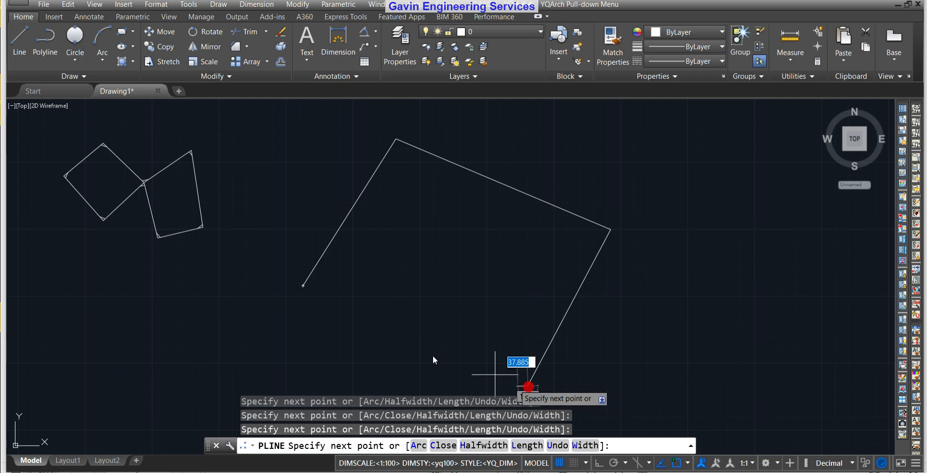
{"action": "left_click", "coordinate": [304, 286]}
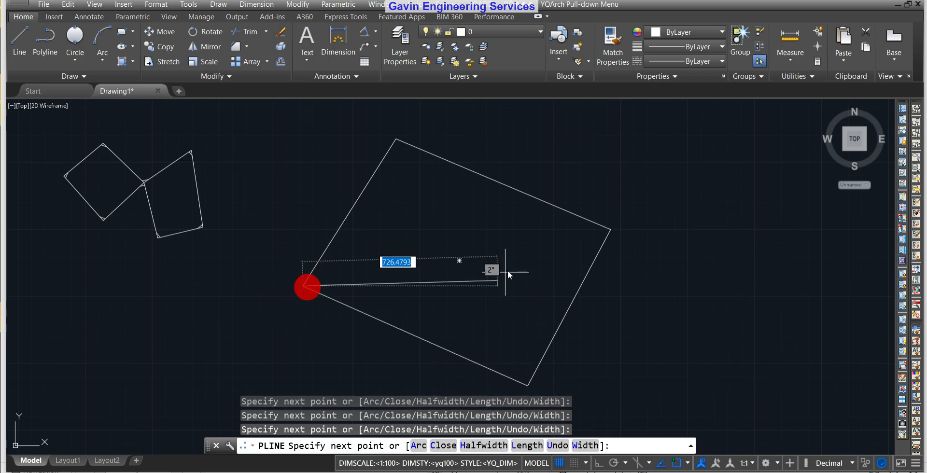
{"action": "key", "text": "Escape"}
- Chamfer all corners of the large tilted polyline using the Polyline option, with first distance 50 and second distance 40
{"action": "type", "text": "ch"}
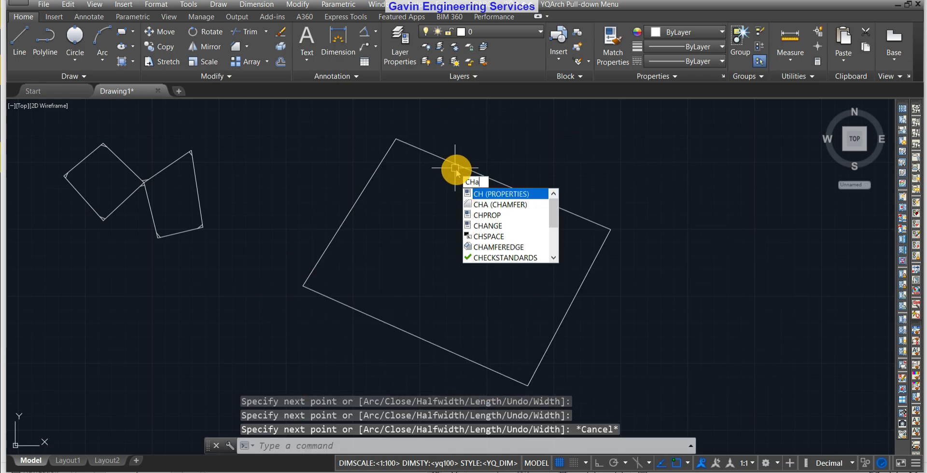
{"action": "key", "text": "Return"}
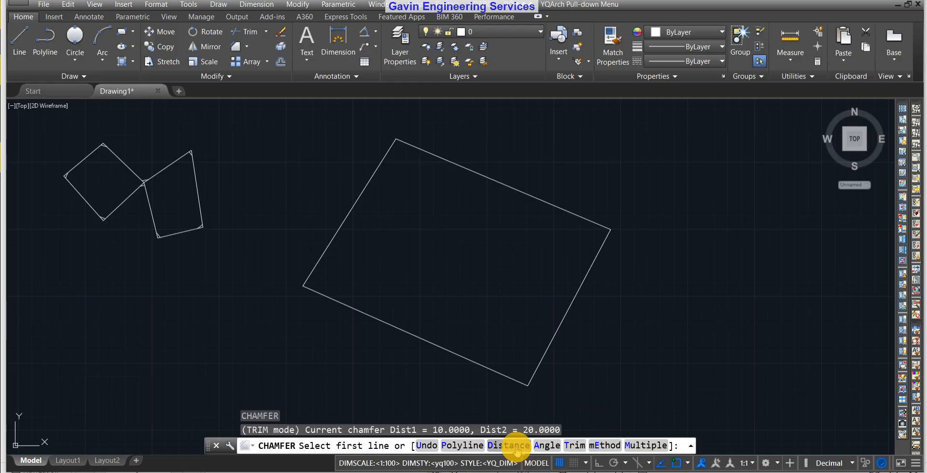
{"action": "left_click", "coordinate": [517, 447]}
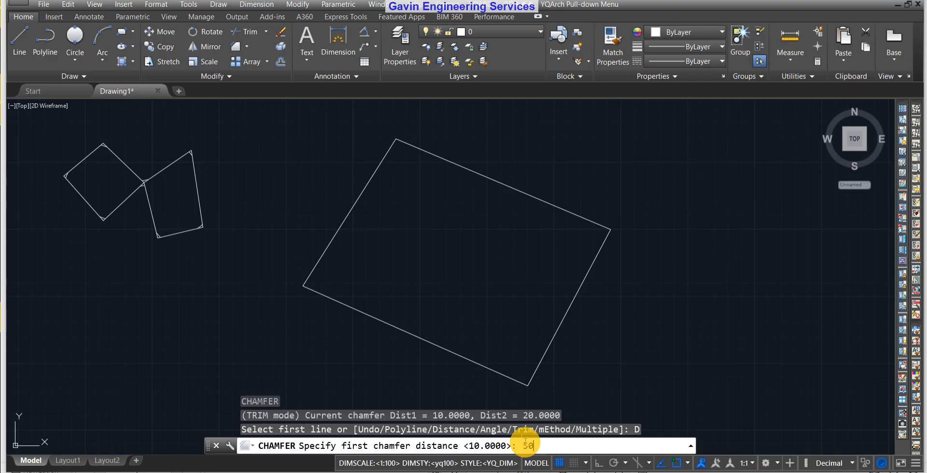
{"action": "type", "text": "50"}
{"action": "key", "text": "Return"}
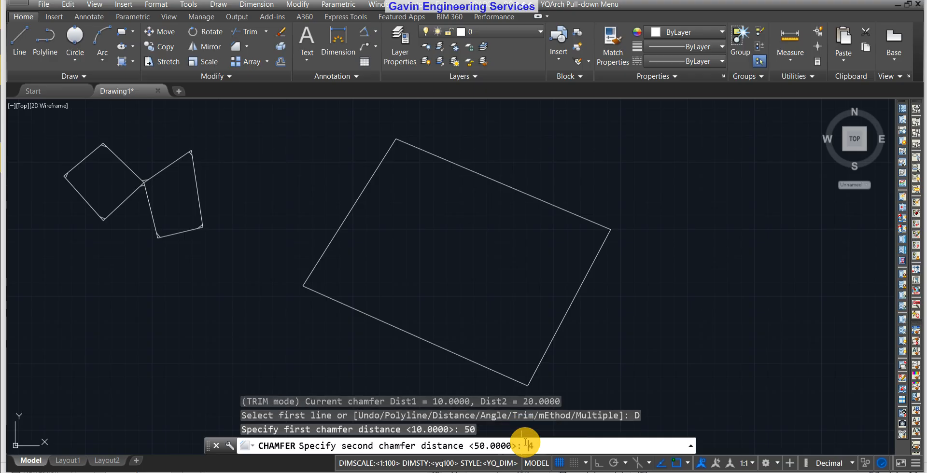
{"action": "key", "text": "Return"}
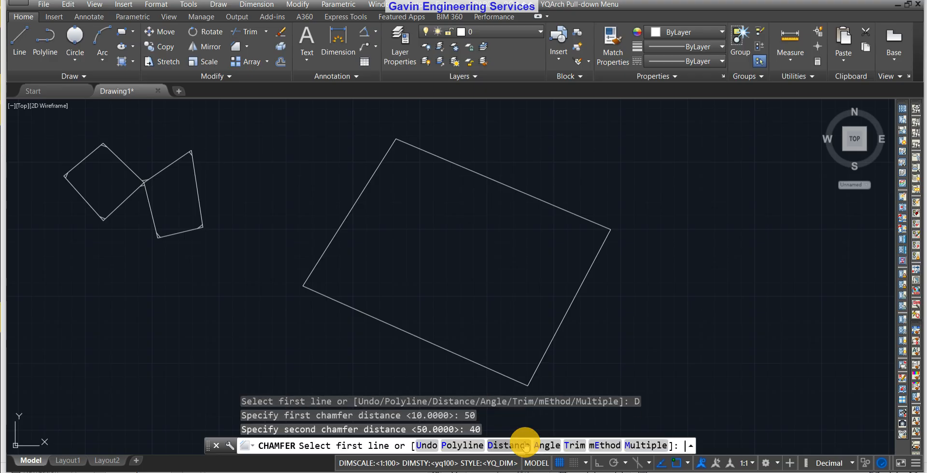
{"action": "left_click", "coordinate": [459, 443]}
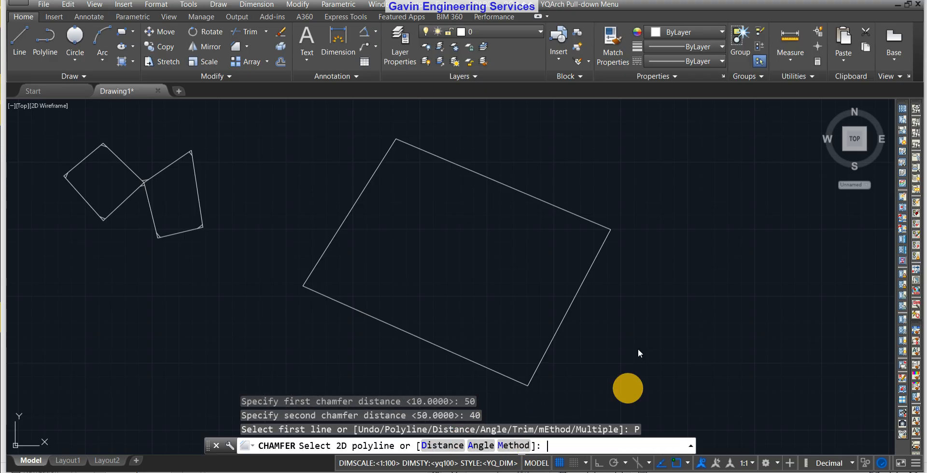
{"action": "left_click", "coordinate": [553, 330]}
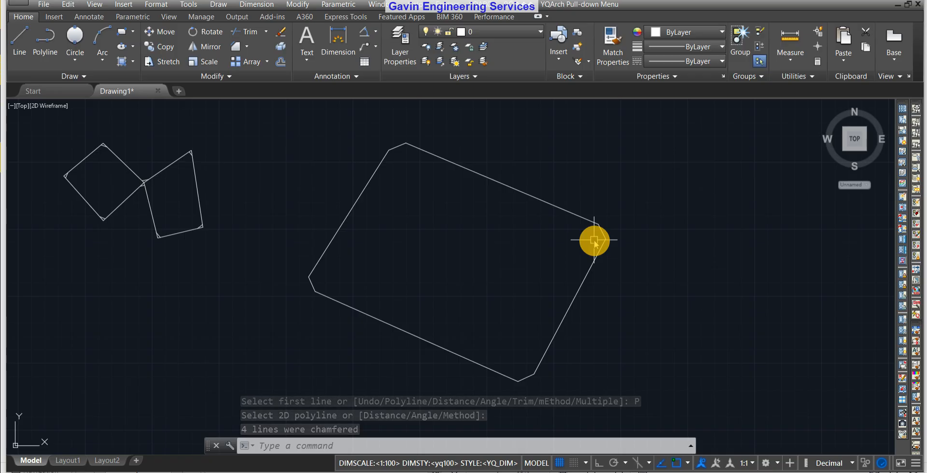
- Compare the chamfered corners of the large polyline with those of the two touching quadrilaterals, and look over the rest of the drawing
{"action": "scroll", "coordinate": [629, 230], "scroll_direction": "up", "scroll_amount": 3}
{"action": "scroll", "coordinate": [528, 231], "scroll_direction": "down", "scroll_amount": 4}
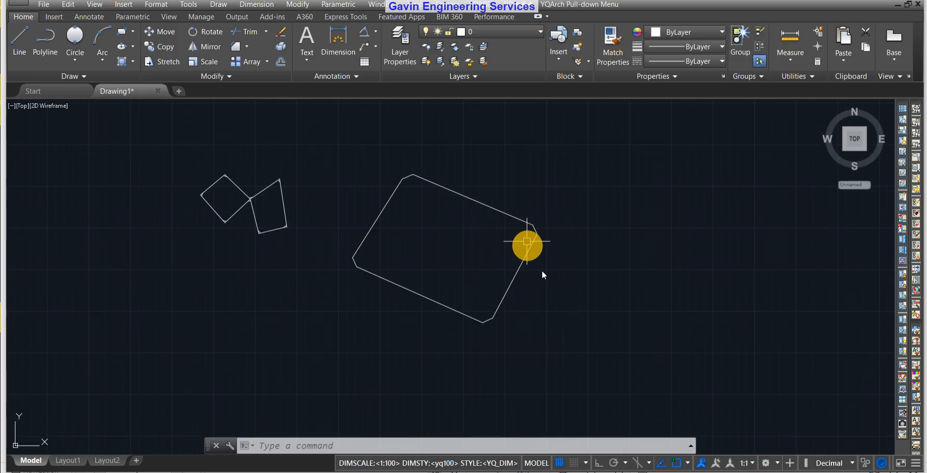
{"action": "middle_click_drag", "start_coordinate": [511, 294], "coordinate": [550, 288]}
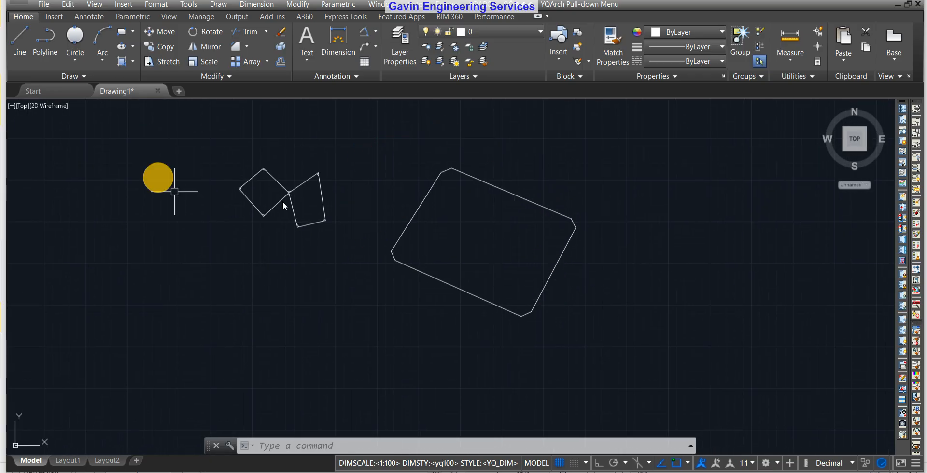
{"action": "scroll", "coordinate": [300, 193], "scroll_direction": "up", "scroll_amount": 6}
{"action": "mouse_move", "coordinate": [498, 190]}
{"action": "middle_mouse_down"}
{"action": "mouse_move", "coordinate": [505, 236]}
{"action": "mouse_move", "coordinate": [433, 332]}
{"action": "middle_mouse_up"}
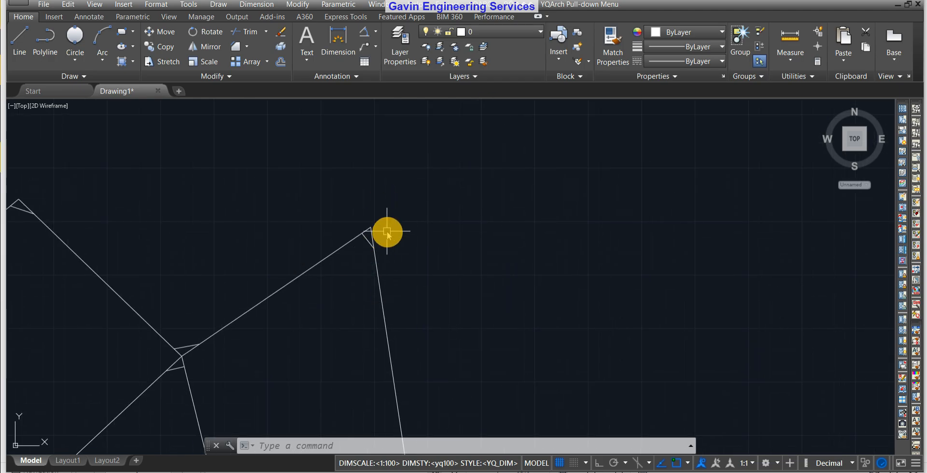
{"action": "scroll", "coordinate": [388, 218], "scroll_direction": "up", "scroll_amount": 4}
{"action": "scroll", "coordinate": [355, 262], "scroll_direction": "down", "scroll_amount": 6}
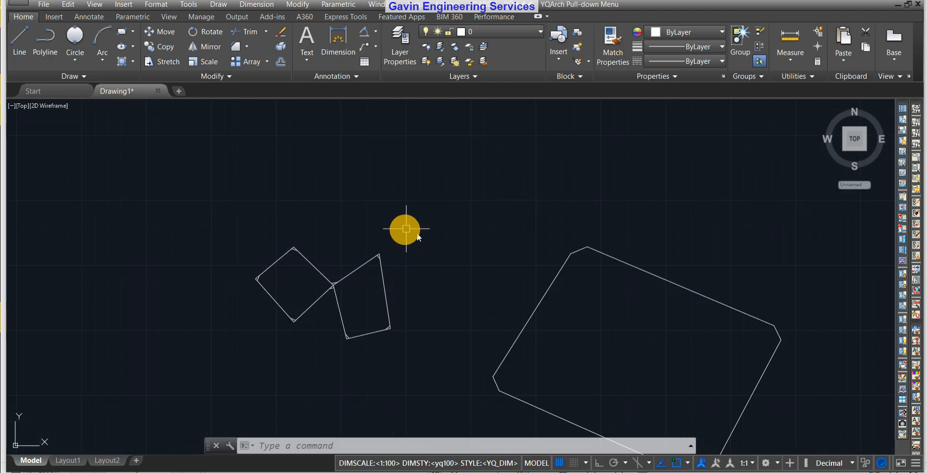
{"action": "middle_click_drag", "start_coordinate": [614, 346], "coordinate": [559, 284]}
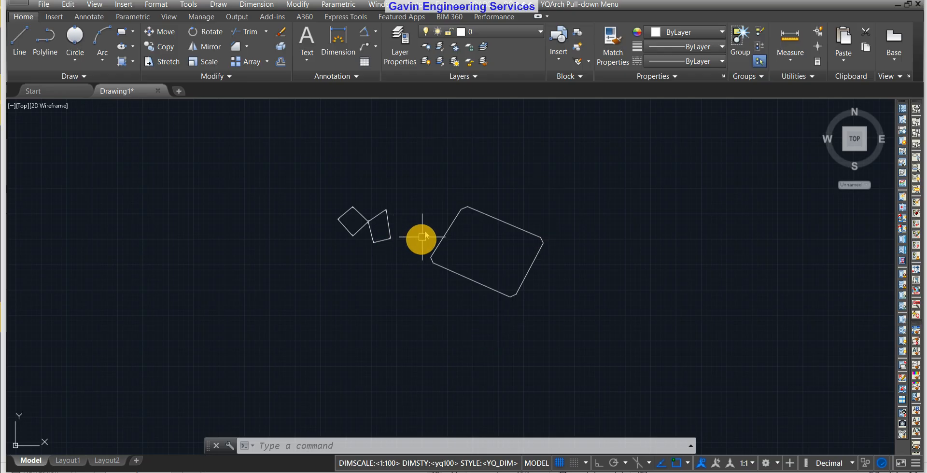
{"action": "scroll", "coordinate": [422, 237], "scroll_direction": "up", "scroll_amount": 5}
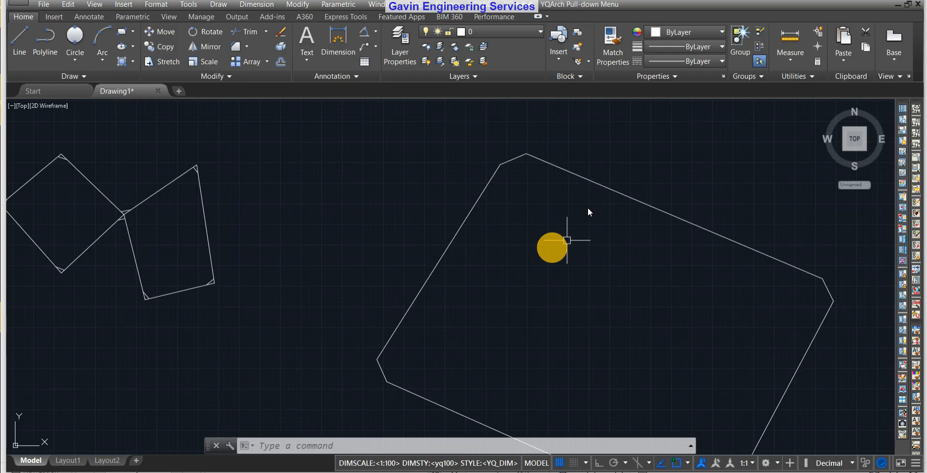
{"action": "scroll", "coordinate": [552, 338], "scroll_direction": "down", "scroll_amount": 6}
{"action": "middle_click_drag", "start_coordinate": [530, 375], "coordinate": [497, 205]}
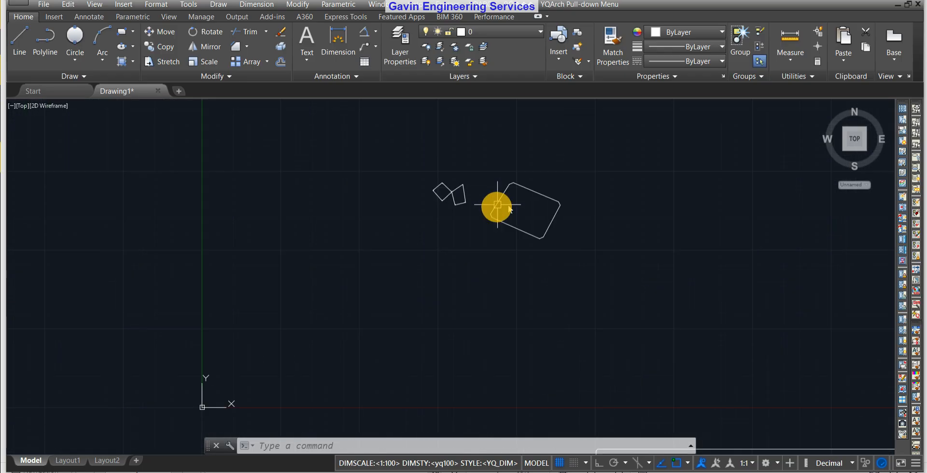
{"action": "scroll", "coordinate": [497, 205], "scroll_direction": "down", "scroll_amount": 5}
{"action": "middle_click_drag", "start_coordinate": [582, 378], "coordinate": [567, 279]}
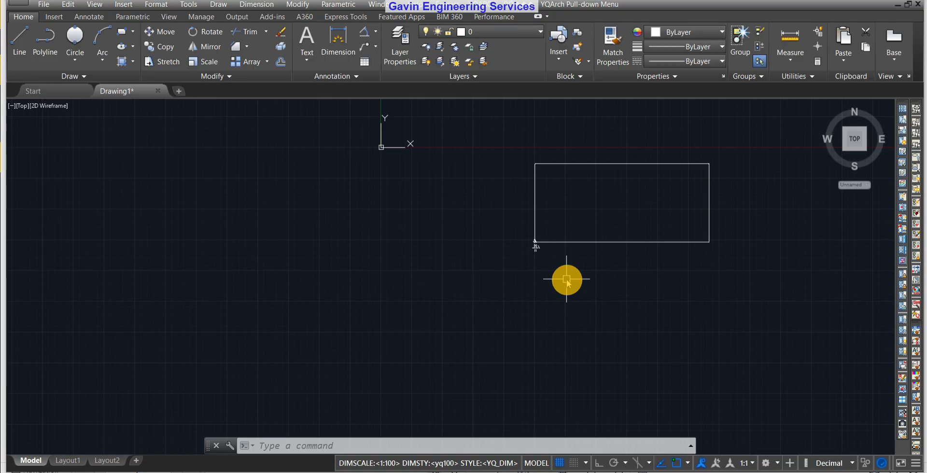
{"action": "type", "text": "a"}
{"action": "key", "text": "Return"}
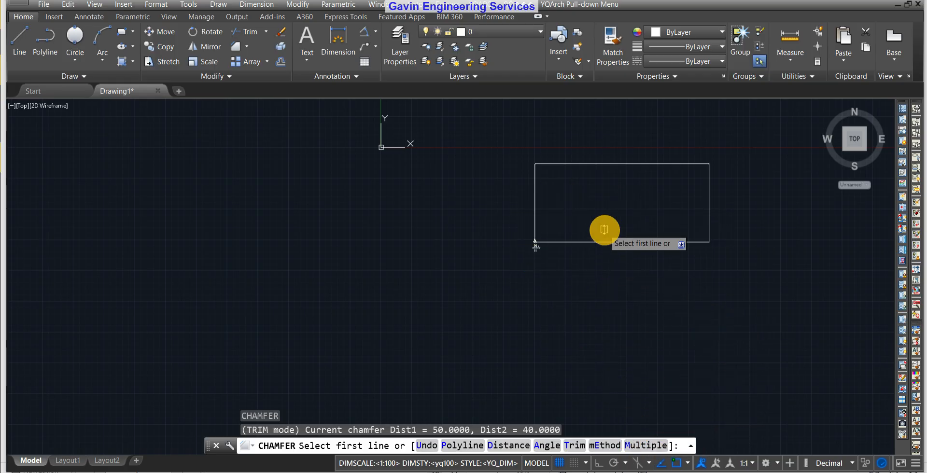
{"action": "key", "text": "Escape"}
- Draw a new rectangle in the empty area below and to the left of the existing rectangle
{"action": "left_click", "coordinate": [123, 31]}
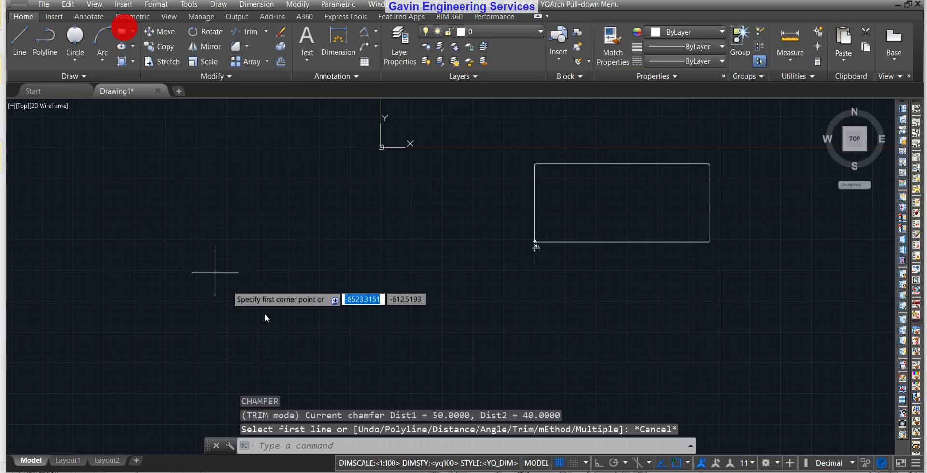
{"action": "left_click", "coordinate": [252, 238]}
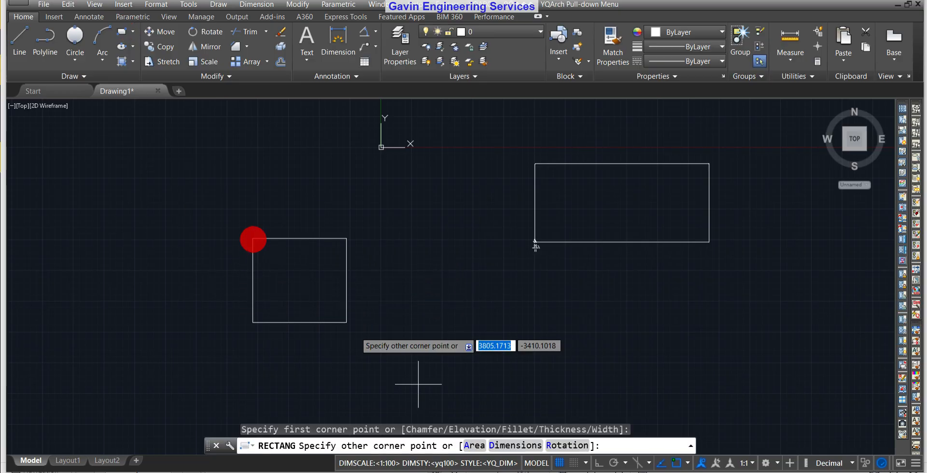
{"action": "left_click", "coordinate": [450, 360]}
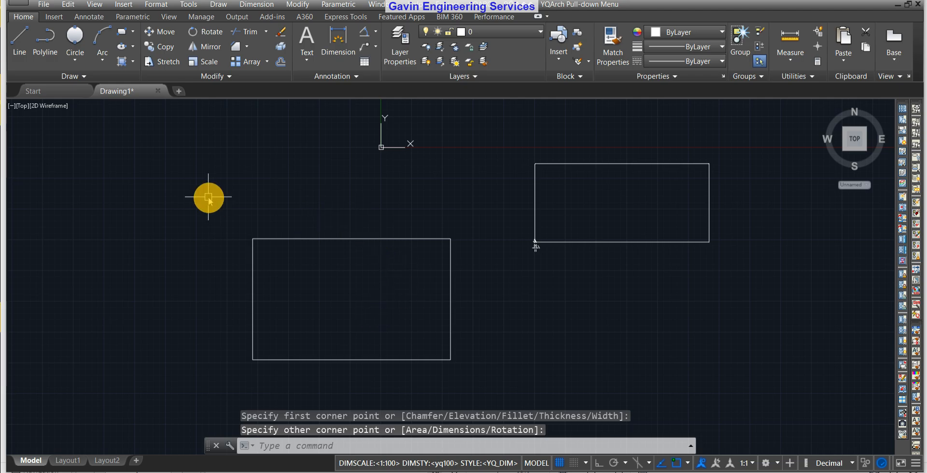
- Start the Chamfer command and set the first chamfer distance to 50 and the second to 40
{"action": "type", "text": "cha"}
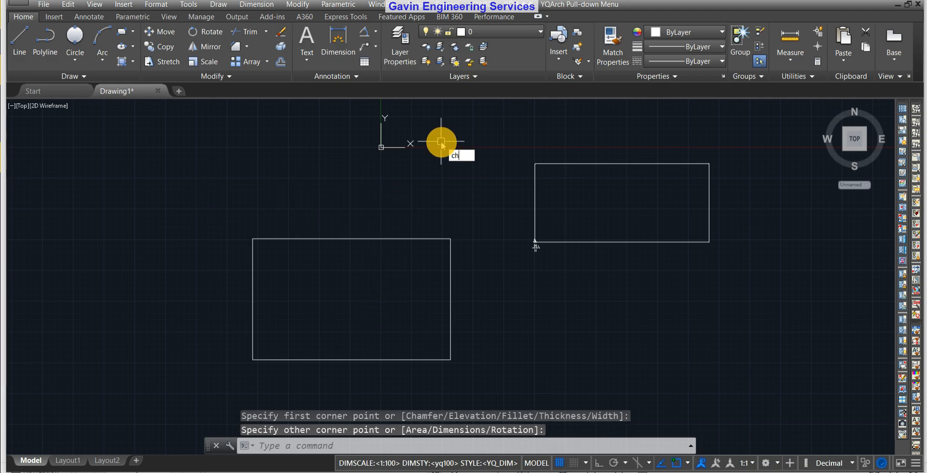
{"action": "key", "text": "Return"}
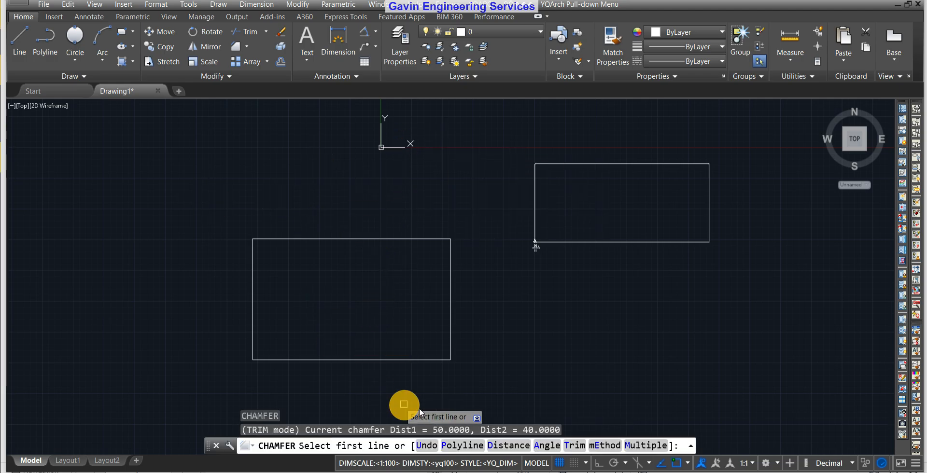
{"action": "left_click", "coordinate": [522, 446]}
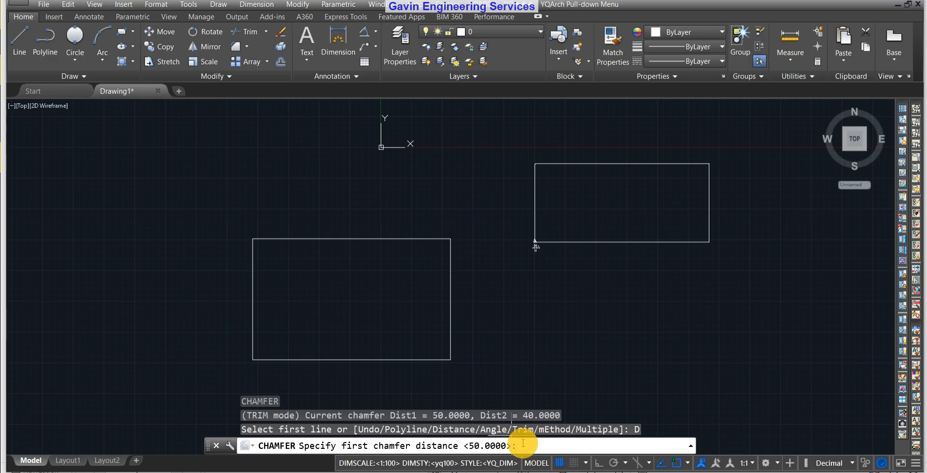
{"action": "type", "text": "50"}
{"action": "key", "text": "Return"}
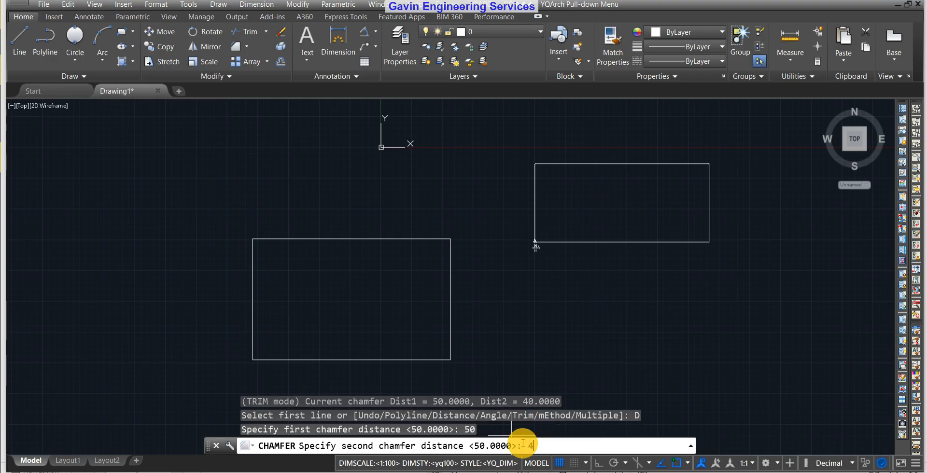
{"action": "type", "text": "40"}
{"action": "key", "text": "Return"}
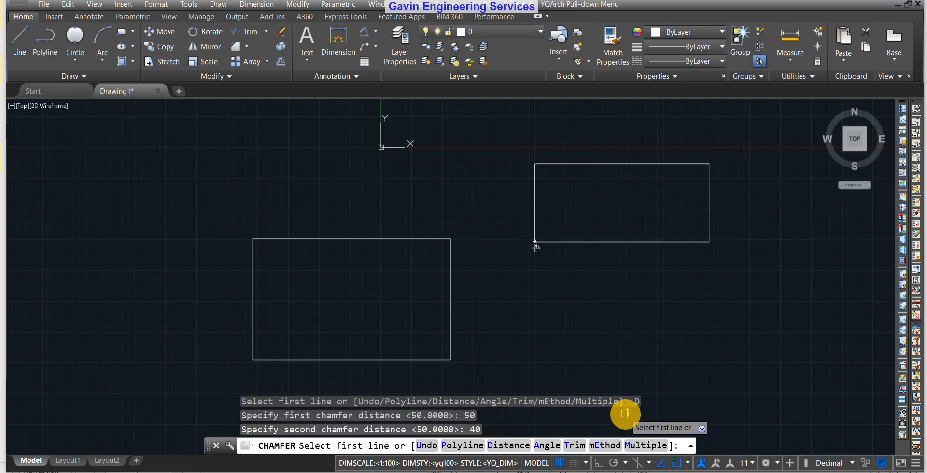
- Chamfer all four corners of the lower-left rectangle in one run using the Multiple option
{"action": "left_click", "coordinate": [643, 446]}
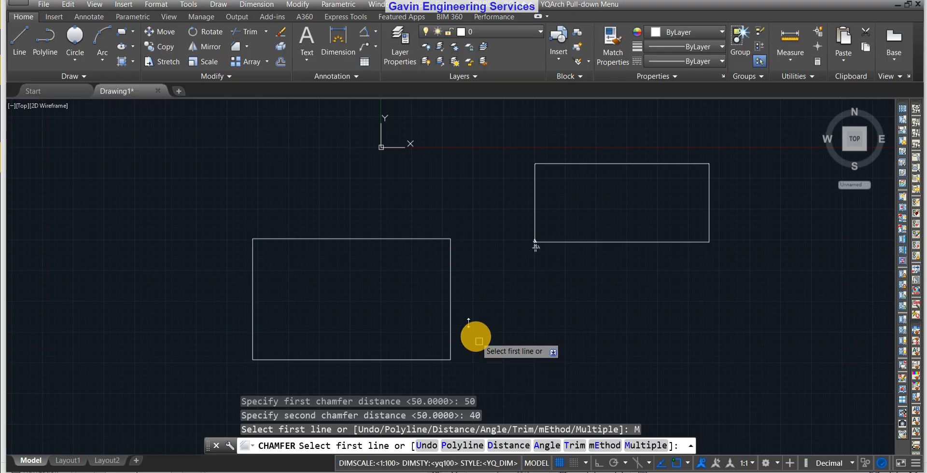
{"action": "left_click", "coordinate": [432, 243]}
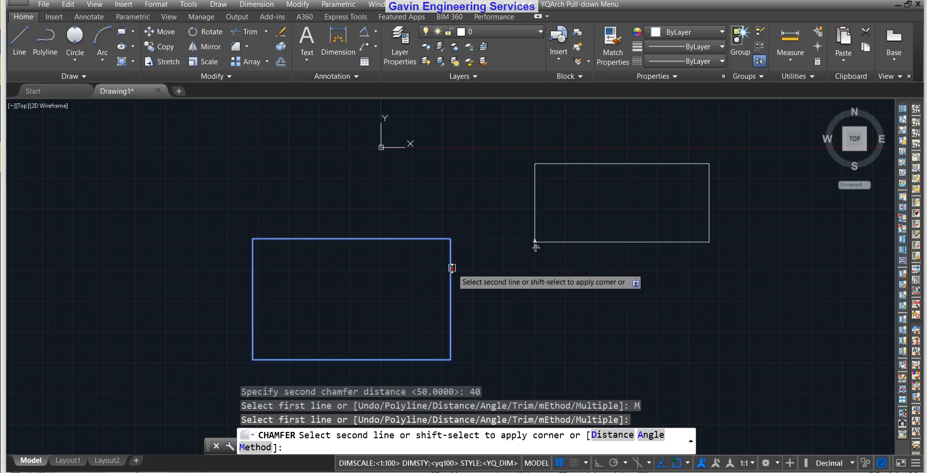
{"action": "left_click", "coordinate": [451, 269]}
{"action": "left_click", "coordinate": [449, 348]}
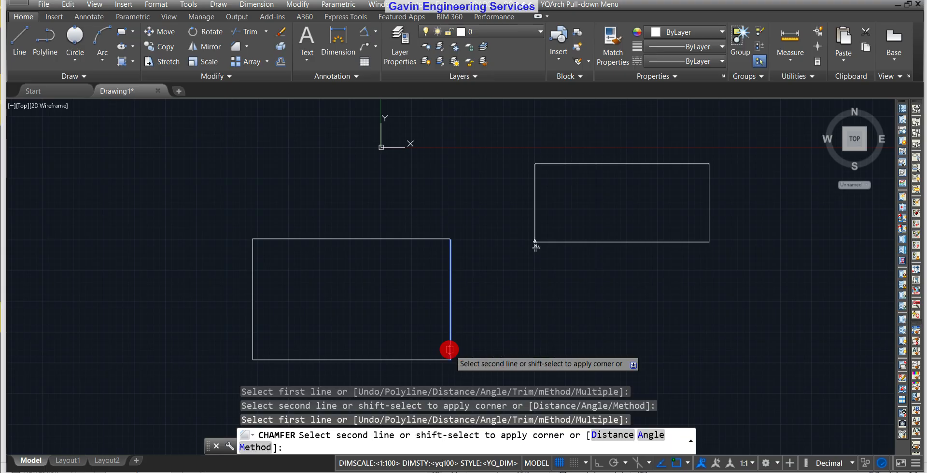
{"action": "left_click", "coordinate": [430, 361]}
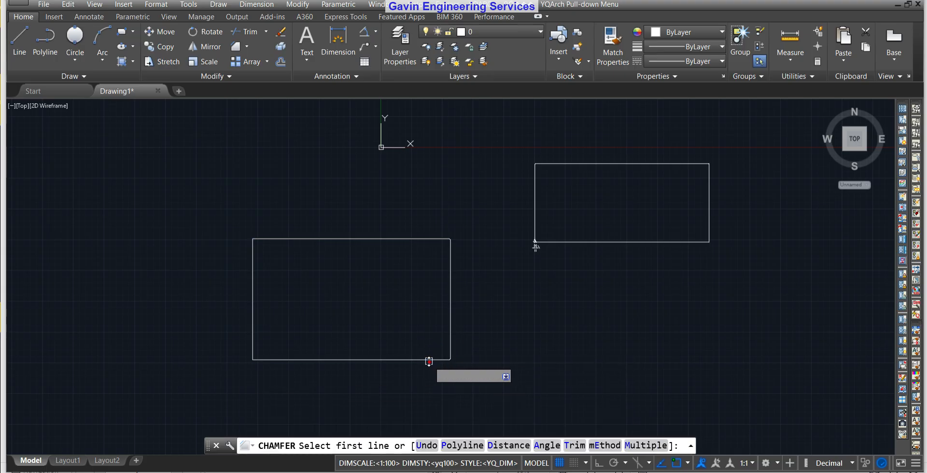
{"action": "left_click", "coordinate": [265, 360]}
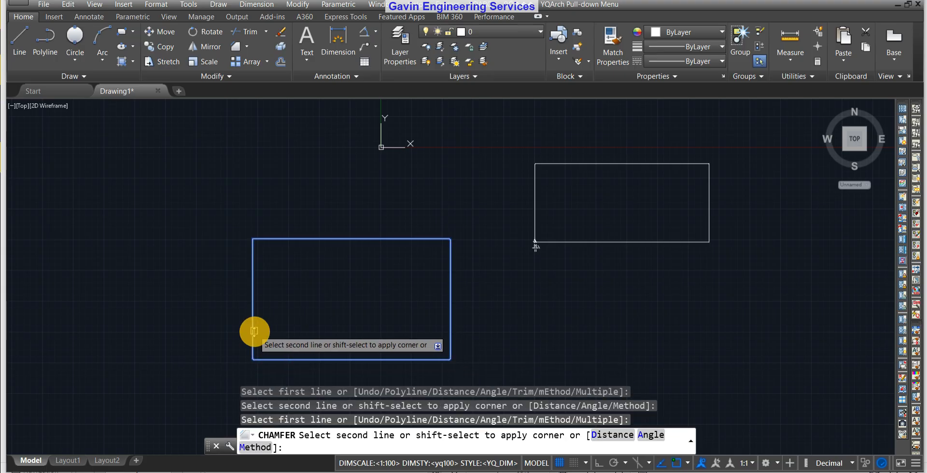
{"action": "left_click", "coordinate": [252, 332]}
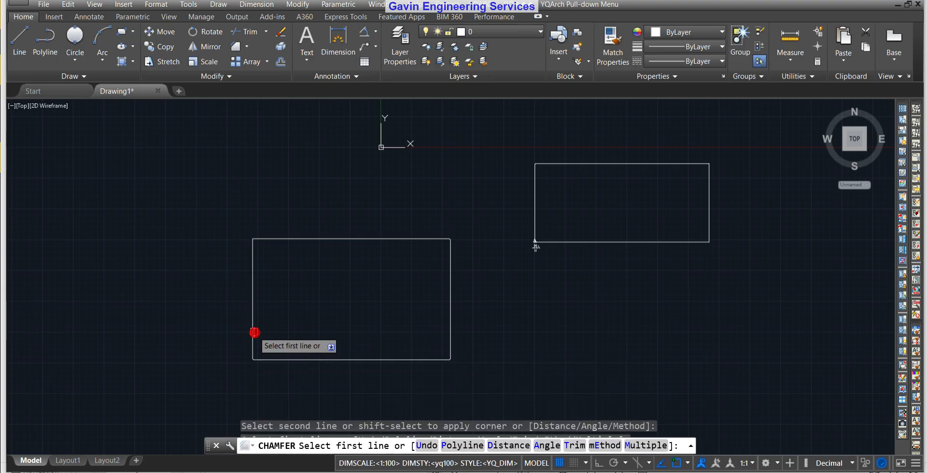
{"action": "left_click", "coordinate": [252, 265]}
{"action": "left_click", "coordinate": [279, 238]}
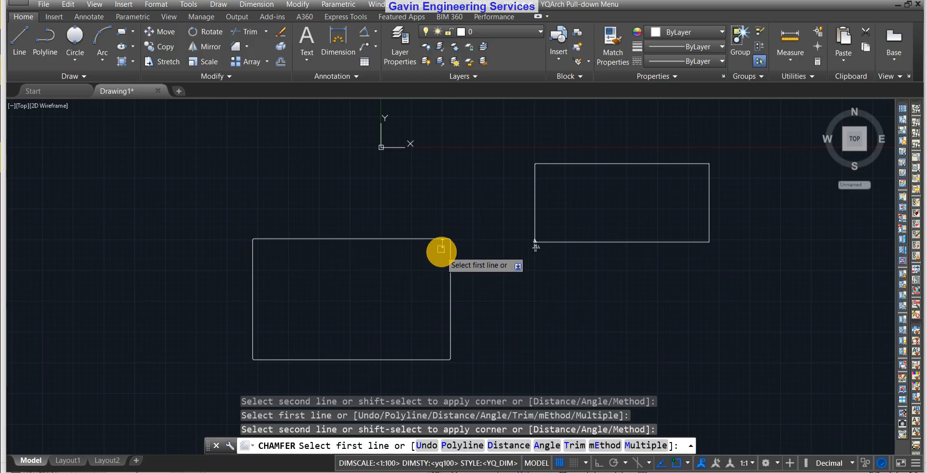
- Examine the chamfered corners of the lower-left rectangle up close, and end the Chamfer command
{"action": "scroll", "coordinate": [439, 250], "scroll_direction": "up", "scroll_amount": 6}
{"action": "scroll", "coordinate": [536, 198], "scroll_direction": "down", "scroll_amount": 6}
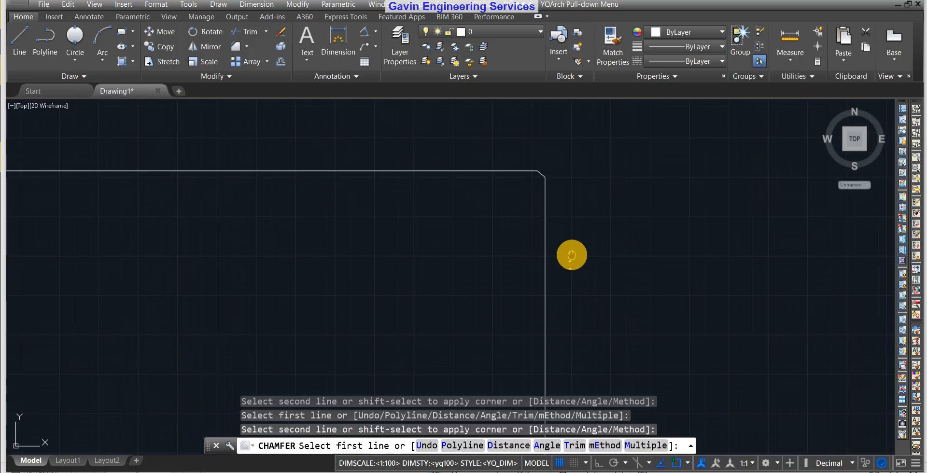
{"action": "middle_click_drag", "start_coordinate": [571, 256], "coordinate": [446, 293]}
{"action": "scroll", "coordinate": [408, 234], "scroll_direction": "up", "scroll_amount": 4}
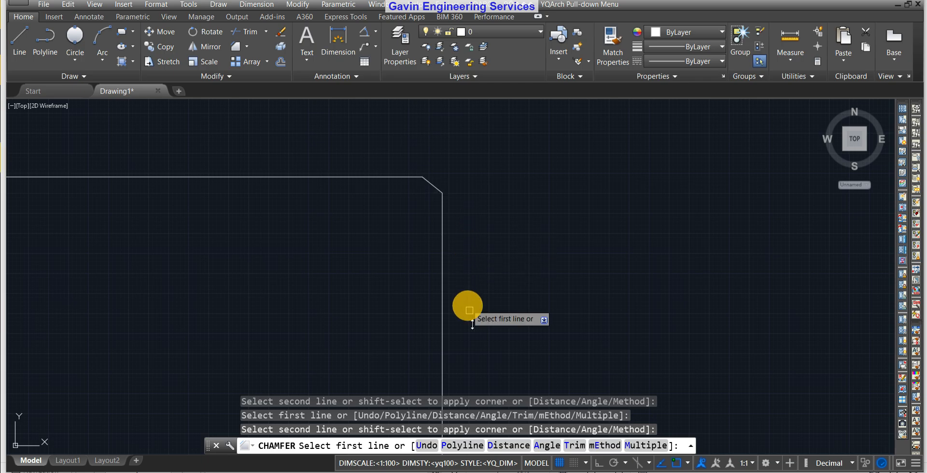
{"action": "scroll", "coordinate": [471, 344], "scroll_direction": "down", "scroll_amount": 4}
{"action": "mouse_move", "coordinate": [473, 351]}
{"action": "middle_mouse_down"}
{"action": "mouse_move", "coordinate": [459, 267]}
{"action": "mouse_move", "coordinate": [473, 166]}
{"action": "middle_mouse_up"}
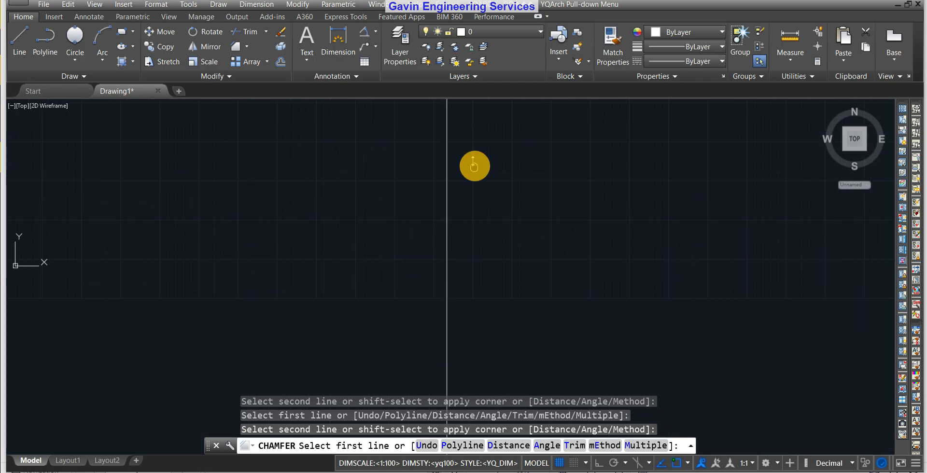
{"action": "scroll", "coordinate": [507, 359], "scroll_direction": "down", "scroll_amount": 2}
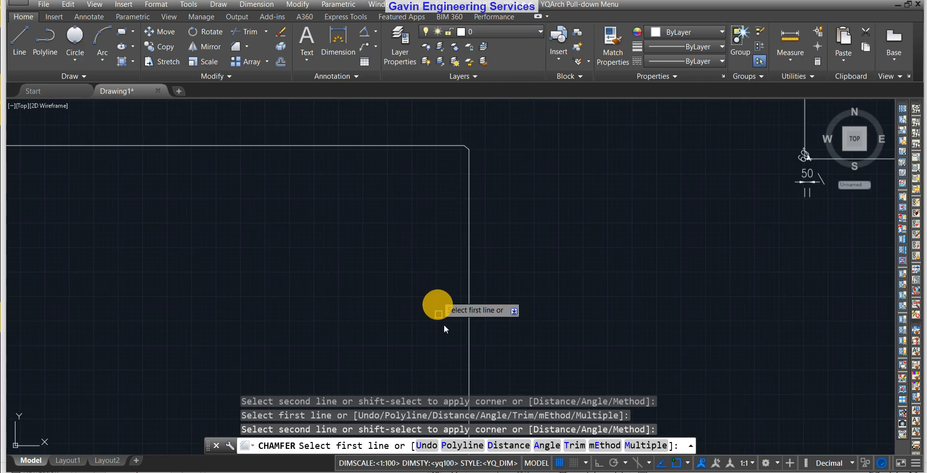
{"action": "scroll", "coordinate": [449, 308], "scroll_direction": "down", "scroll_amount": 2}
{"action": "middle_click_drag", "start_coordinate": [472, 362], "coordinate": [508, 94]}
{"action": "scroll", "coordinate": [518, 207], "scroll_direction": "down", "scroll_amount": 2}
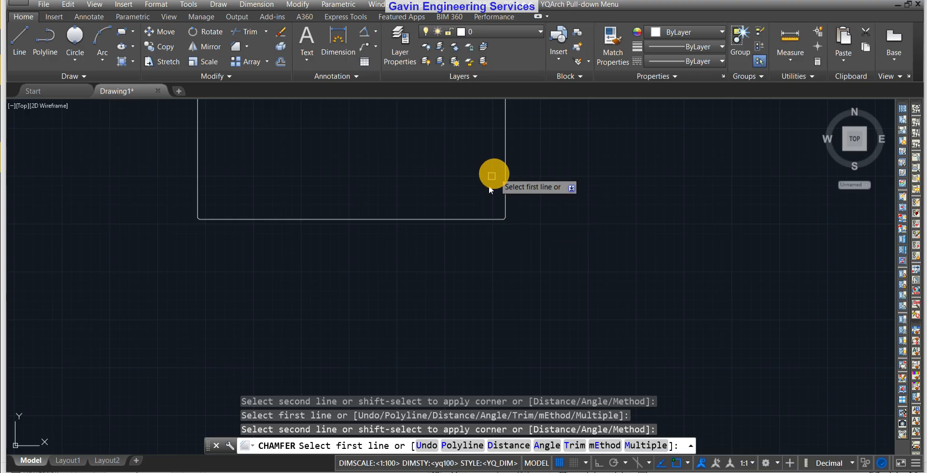
{"action": "scroll", "coordinate": [488, 192], "scroll_direction": "up", "scroll_amount": 3}
{"action": "middle_click_drag", "start_coordinate": [498, 209], "coordinate": [572, 235]}
{"action": "scroll", "coordinate": [572, 236], "scroll_direction": "down", "scroll_amount": 3}
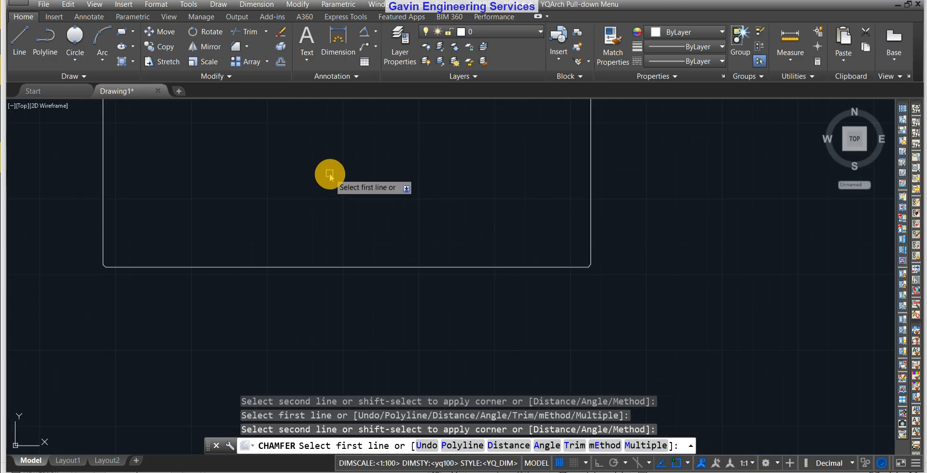
{"action": "middle_click_drag", "start_coordinate": [348, 206], "coordinate": [414, 259]}
{"action": "scroll", "coordinate": [361, 227], "scroll_direction": "down", "scroll_amount": 4}
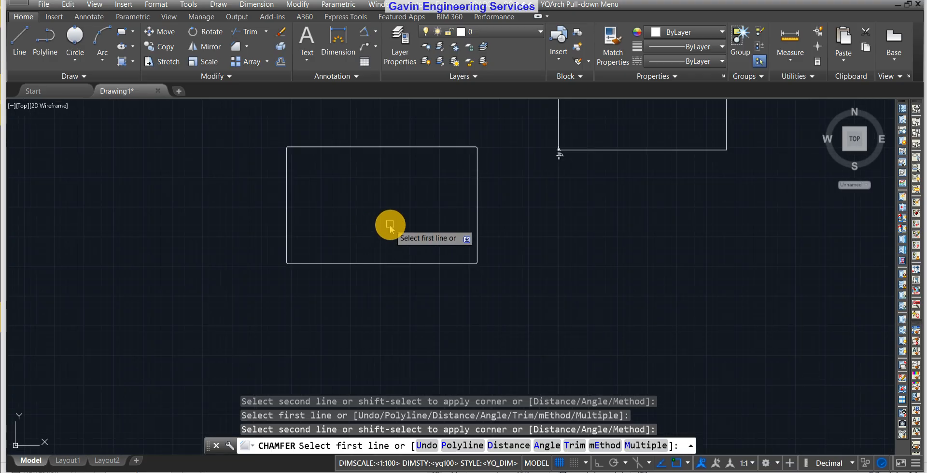
{"action": "middle_click_drag", "start_coordinate": [390, 226], "coordinate": [360, 278]}
{"action": "middle_click_drag", "start_coordinate": [311, 238], "coordinate": [311, 158]}
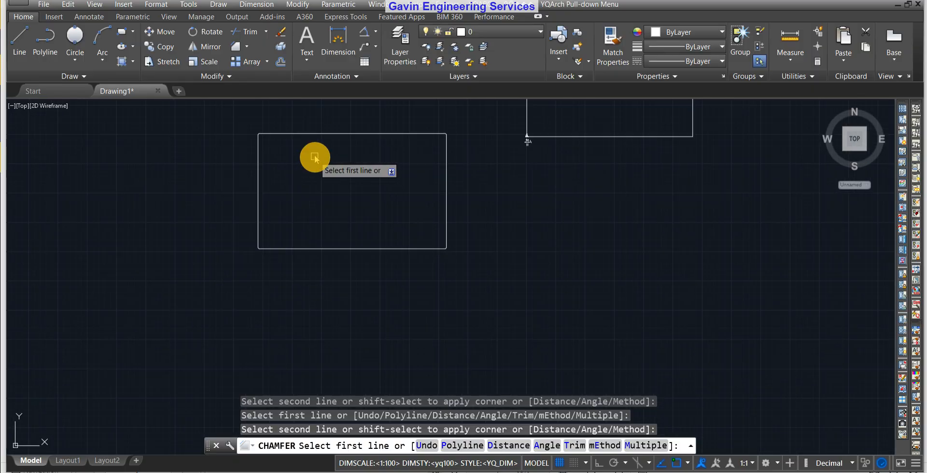
{"action": "scroll", "coordinate": [331, 263], "scroll_direction": "down", "scroll_amount": 2}
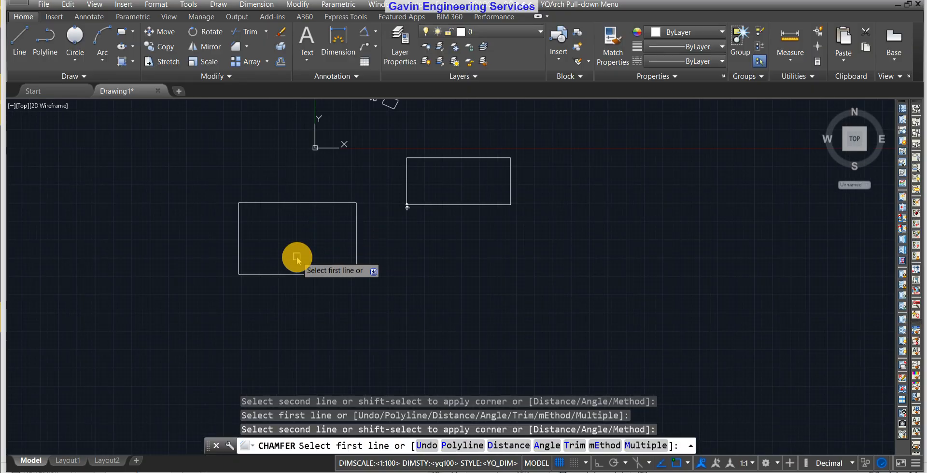
{"action": "key", "text": "Escape"}
{"action": "scroll", "coordinate": [521, 237], "scroll_direction": "down", "scroll_amount": 4}
{"action": "mouse_move", "coordinate": [516, 253]}
{"action": "middle_mouse_down"}
{"action": "mouse_move", "coordinate": [351, 285]}
{"action": "mouse_move", "coordinate": [295, 282]}
{"action": "middle_mouse_up"}
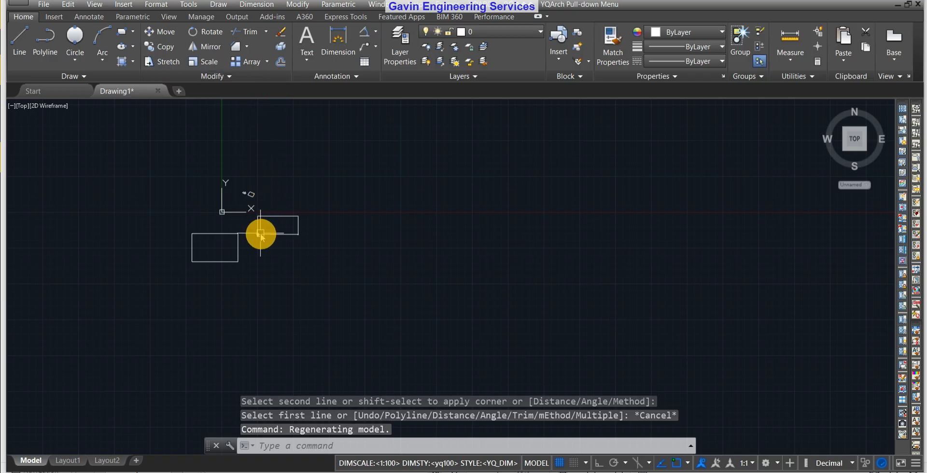
{"action": "left_click", "coordinate": [249, 47]}
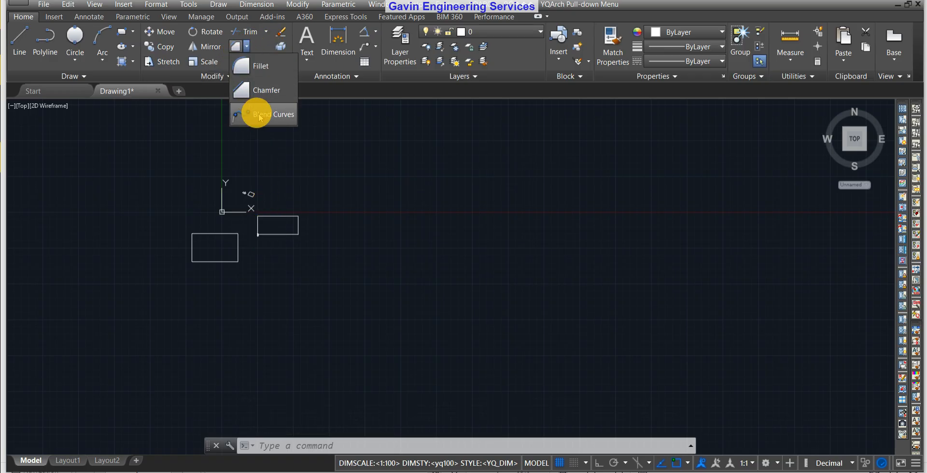
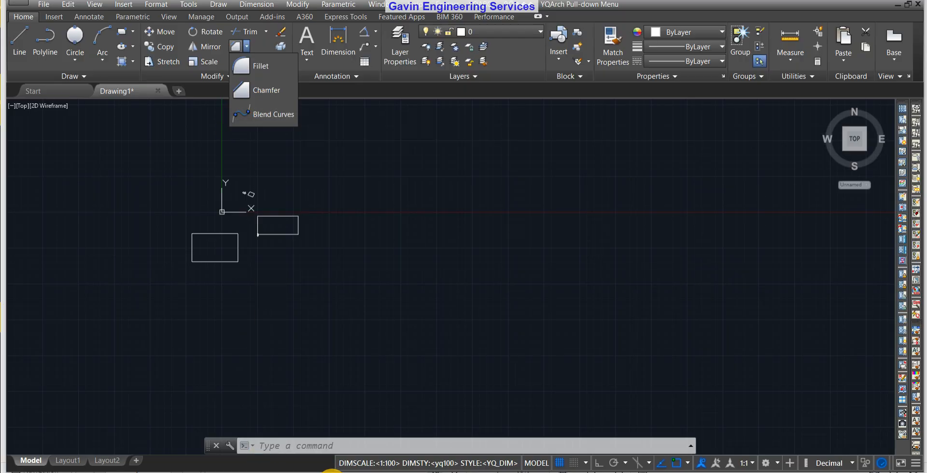
{"action": "left_click", "coordinate": [332, 472]}
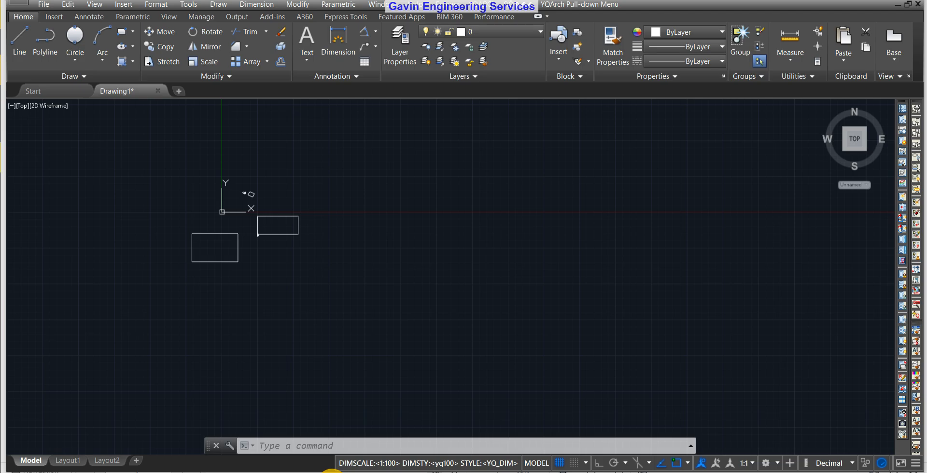
{"action": "type", "text": "ble"}
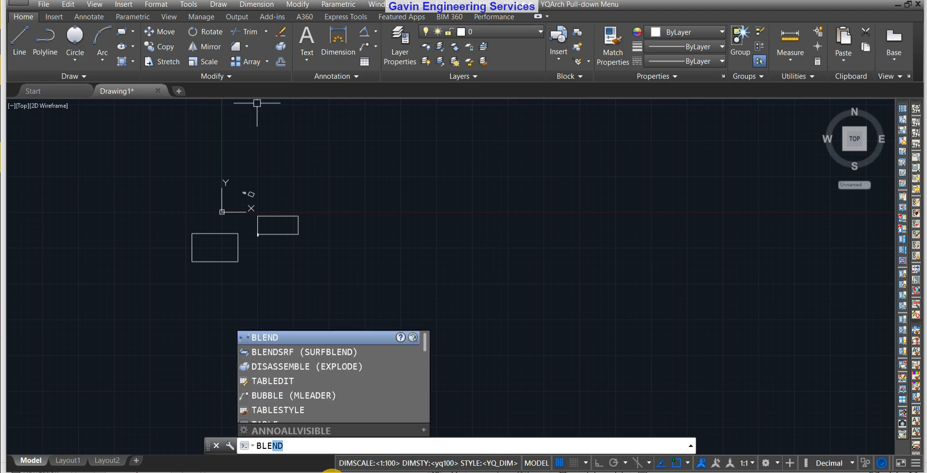
{"action": "key", "text": "Return"}
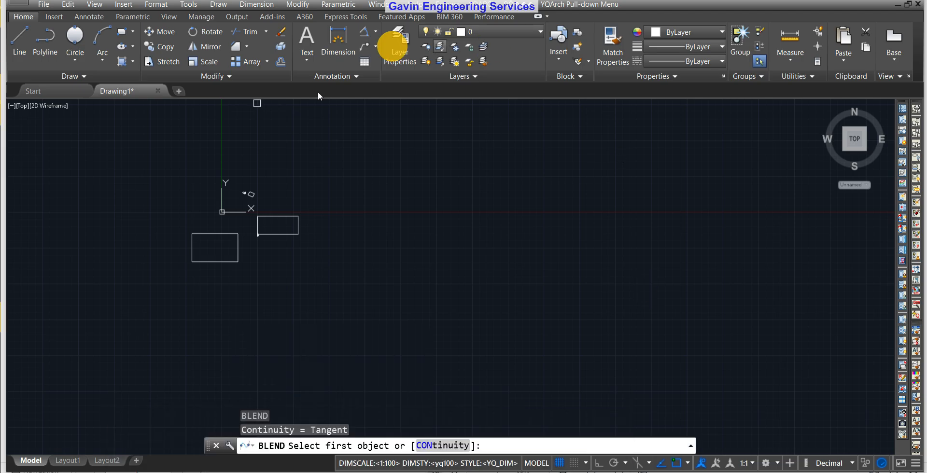
{"action": "key", "text": "Escape"}
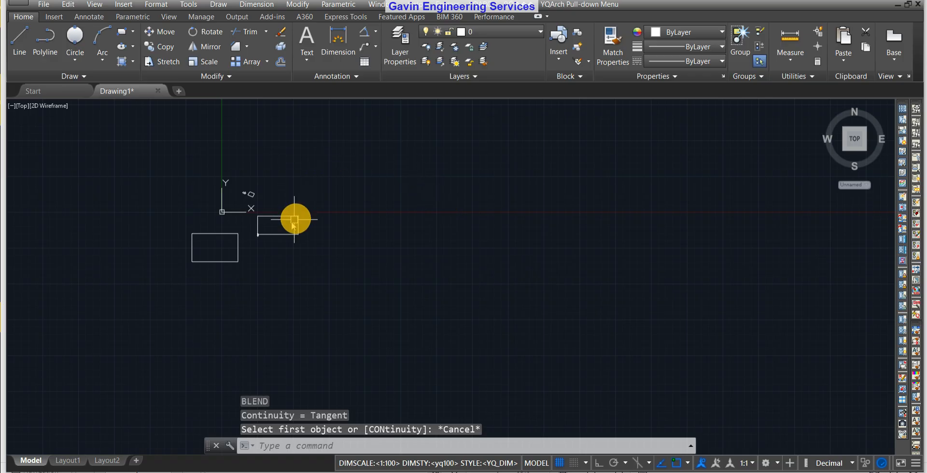
- Draw an open zigzag polyline of eight segments in the empty area to the right of the rectangles
{"action": "scroll", "coordinate": [277, 217], "scroll_direction": "up", "scroll_amount": 4}
{"action": "scroll", "coordinate": [341, 226], "scroll_direction": "down", "scroll_amount": 2}
{"action": "middle_click_drag", "start_coordinate": [412, 300], "coordinate": [376, 281]}
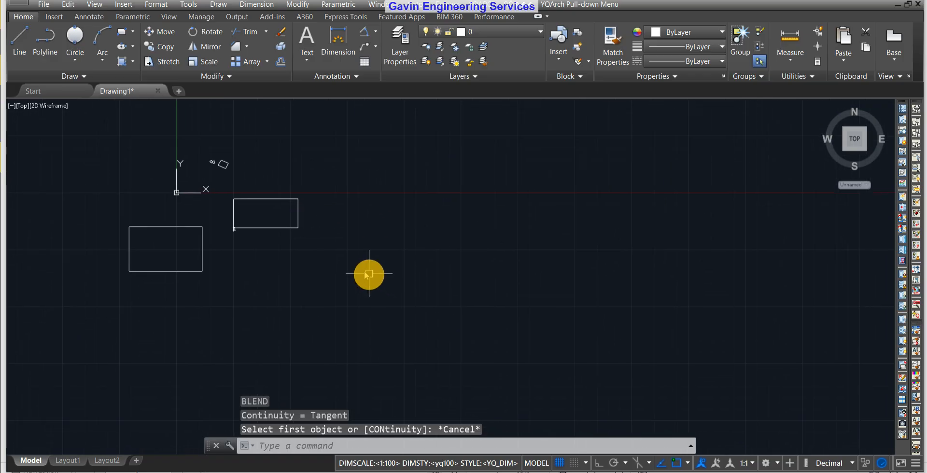
{"action": "left_click", "coordinate": [57, 55]}
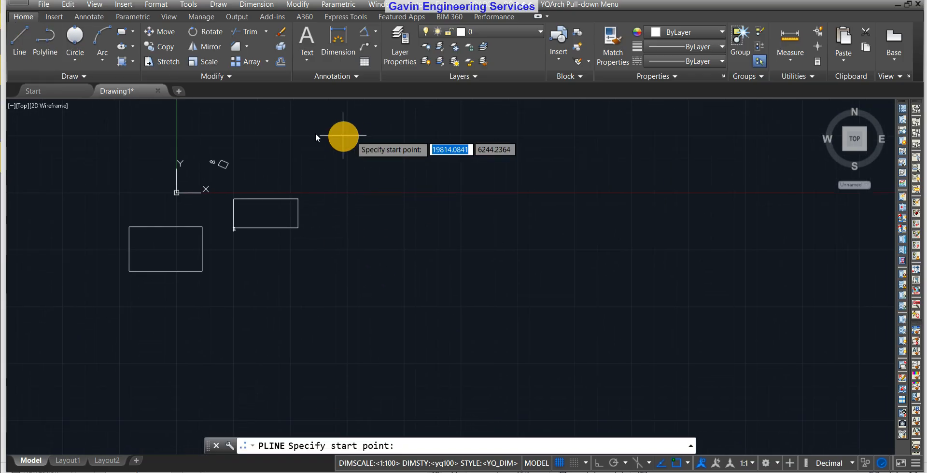
{"action": "left_click", "coordinate": [379, 203]}
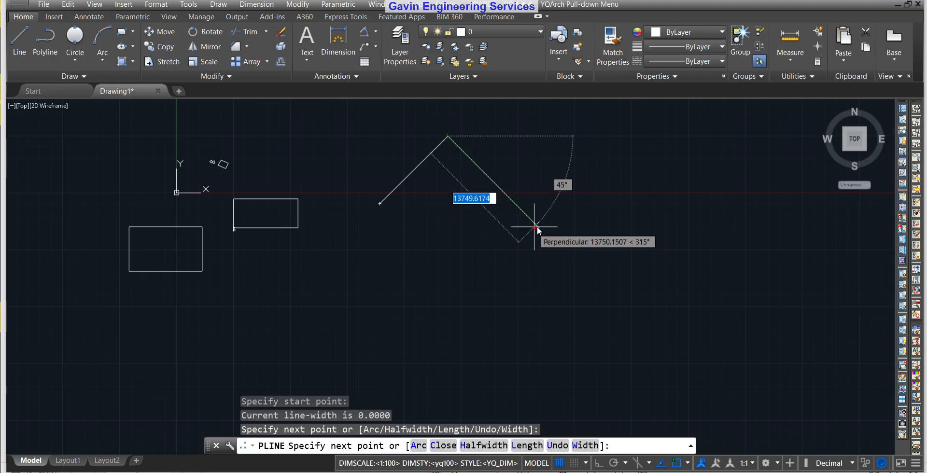
{"action": "left_click", "coordinate": [535, 225]}
{"action": "left_click", "coordinate": [652, 143]}
{"action": "left_click", "coordinate": [676, 244]}
{"action": "left_click", "coordinate": [583, 324]}
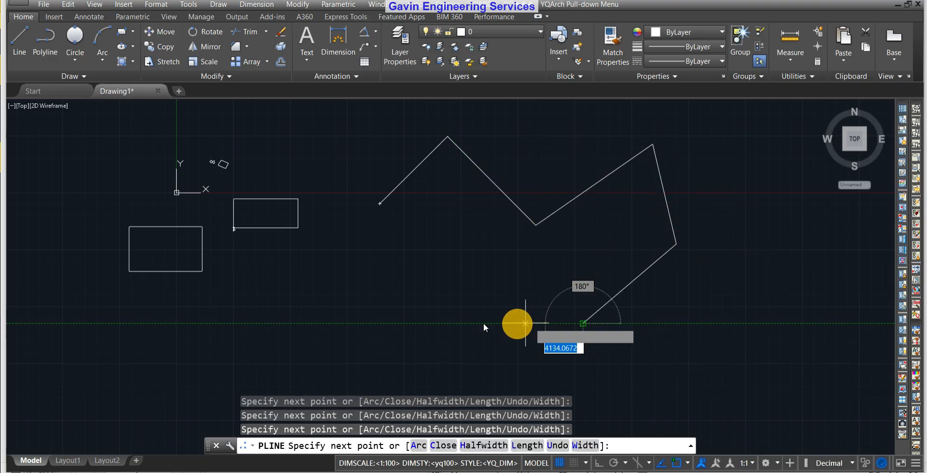
{"action": "left_click", "coordinate": [465, 323]}
{"action": "left_click", "coordinate": [461, 276]}
{"action": "left_click", "coordinate": [359, 287]}
{"action": "right_click", "coordinate": [360, 287]}
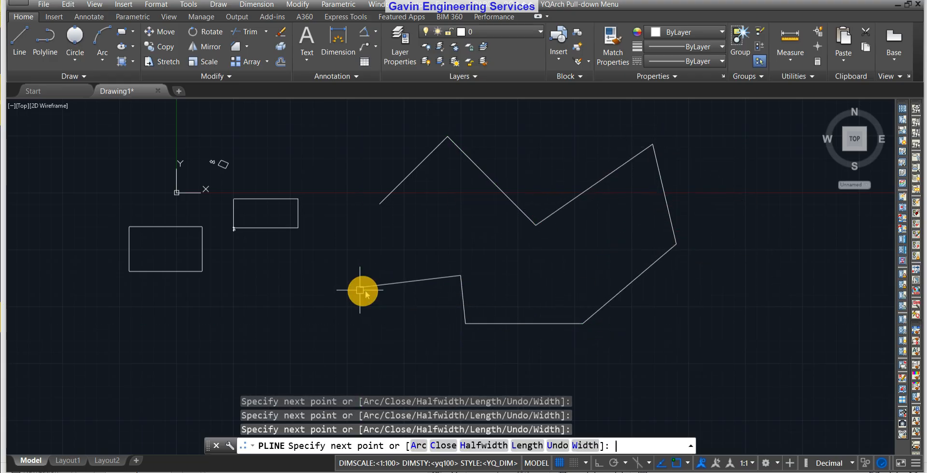
- Draw four connected lines forming a nearly closed quadrilateral below the rectangles, leaving a small gap at its lower-left corner
{"action": "left_click", "coordinate": [53, 56]}
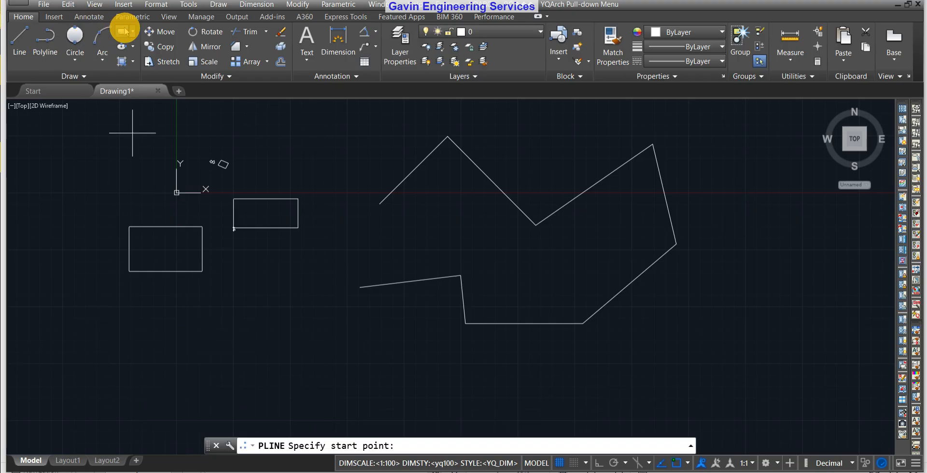
{"action": "left_click", "coordinate": [25, 43]}
{"action": "left_click", "coordinate": [191, 411]}
{"action": "left_click", "coordinate": [208, 305]}
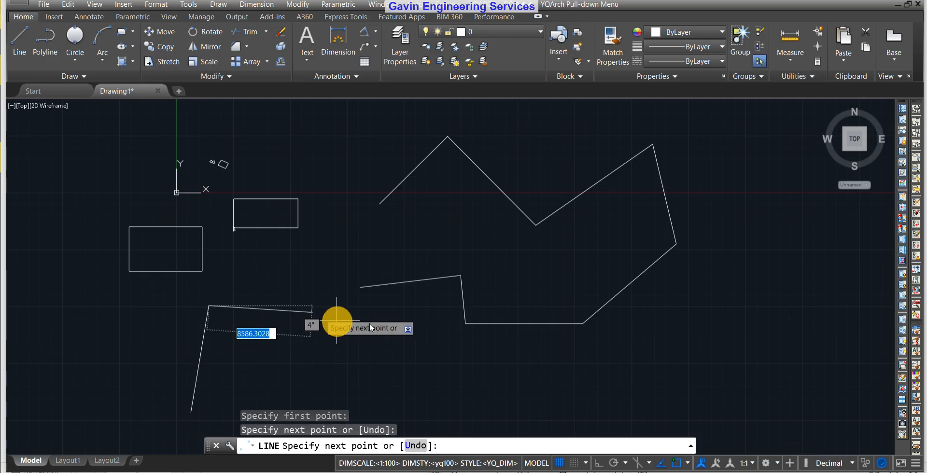
{"action": "left_click", "coordinate": [377, 323]}
{"action": "middle_click_drag", "start_coordinate": [378, 371], "coordinate": [362, 275]}
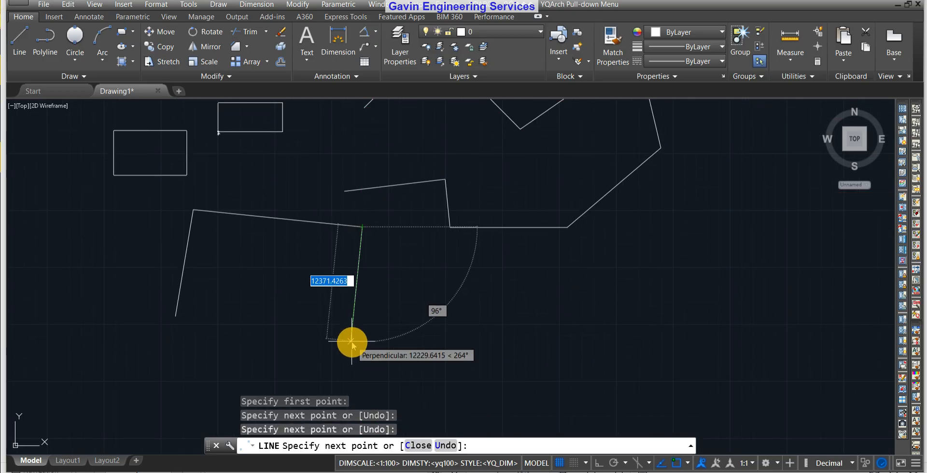
{"action": "left_click", "coordinate": [351, 343]}
{"action": "left_click", "coordinate": [189, 321]}
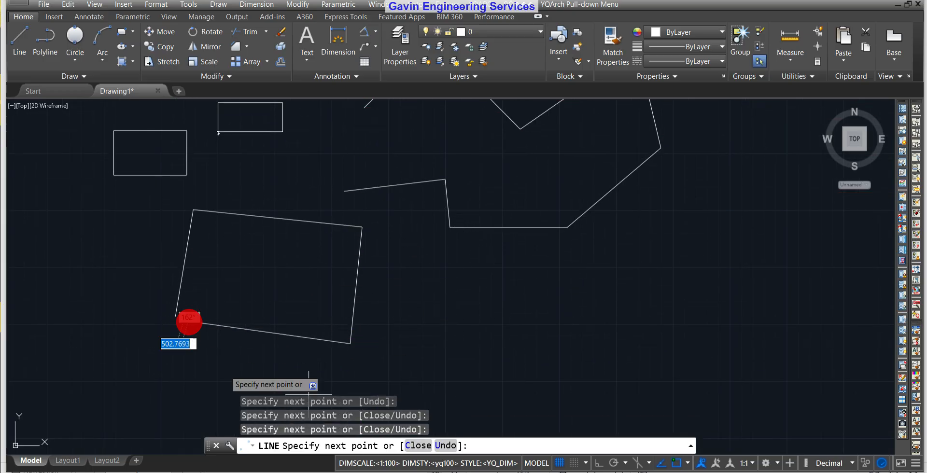
{"action": "key", "text": "Escape"}
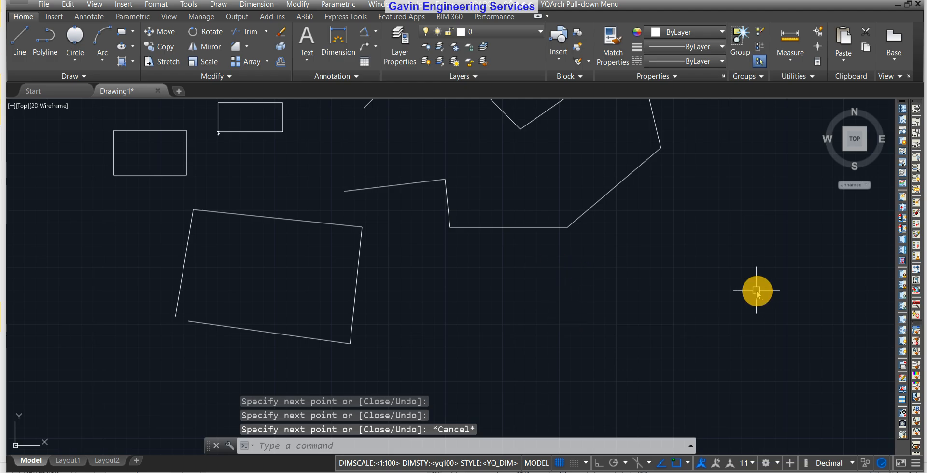
- Bridge the gap at the quadrilateral's lower-left corner with Blend Curves between its bottom and left lines
{"action": "middle_click_drag", "start_coordinate": [756, 291], "coordinate": [691, 356]}
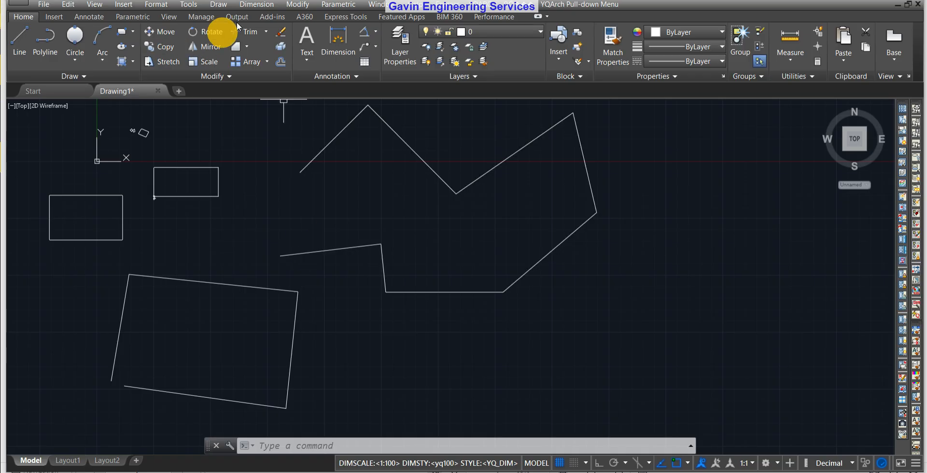
{"action": "left_click", "coordinate": [246, 53]}
{"action": "left_click", "coordinate": [261, 113]}
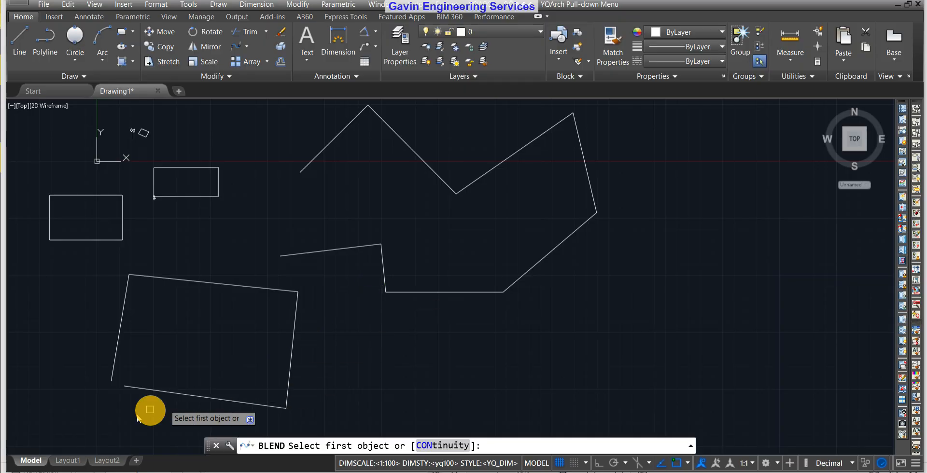
{"action": "left_click", "coordinate": [143, 388]}
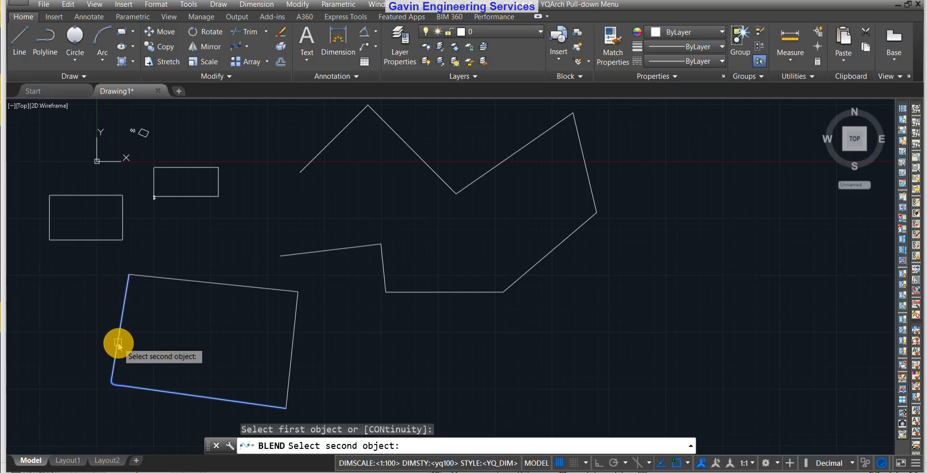
{"action": "scroll", "coordinate": [115, 381], "scroll_direction": "up", "scroll_amount": 5}
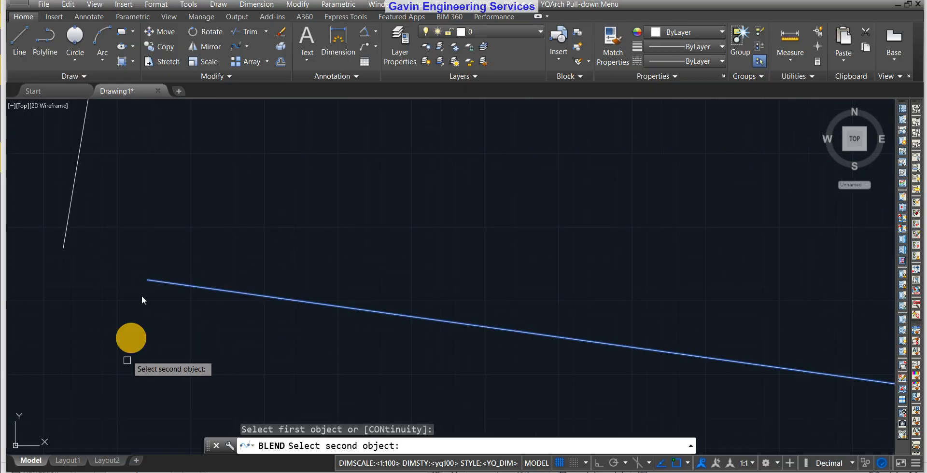
{"action": "scroll", "coordinate": [215, 213], "scroll_direction": "down", "scroll_amount": 2}
{"action": "middle_click_drag", "start_coordinate": [215, 213], "coordinate": [299, 299]}
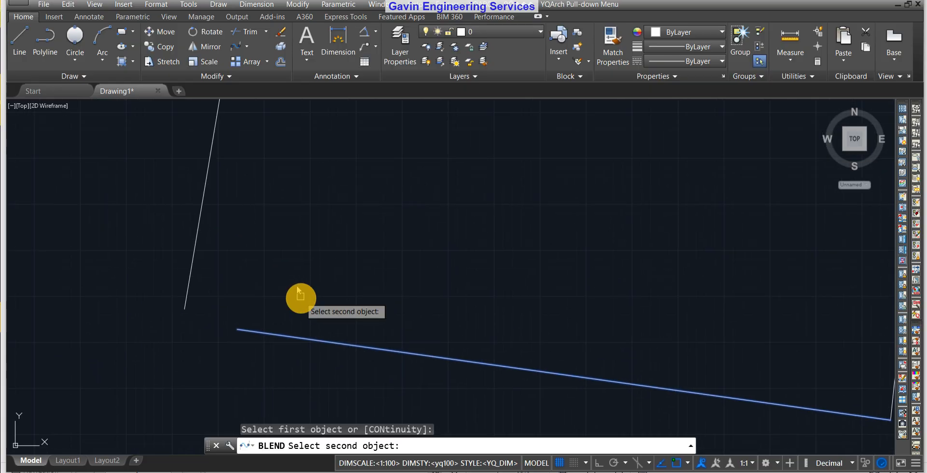
{"action": "left_click", "coordinate": [203, 224]}
- Close the zigzag polyline with a Tangent blend curve between its lower and upper open ends
{"action": "scroll", "coordinate": [391, 297], "scroll_direction": "down", "scroll_amount": 8}
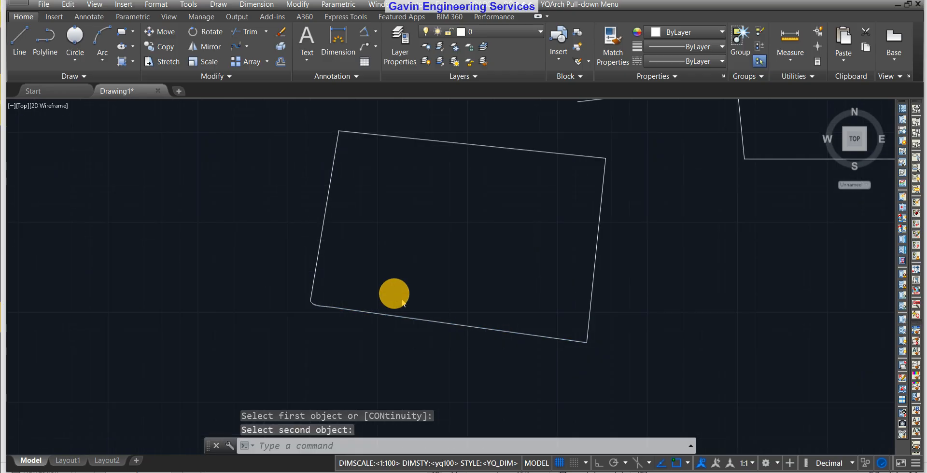
{"action": "middle_click_drag", "start_coordinate": [590, 293], "coordinate": [378, 292]}
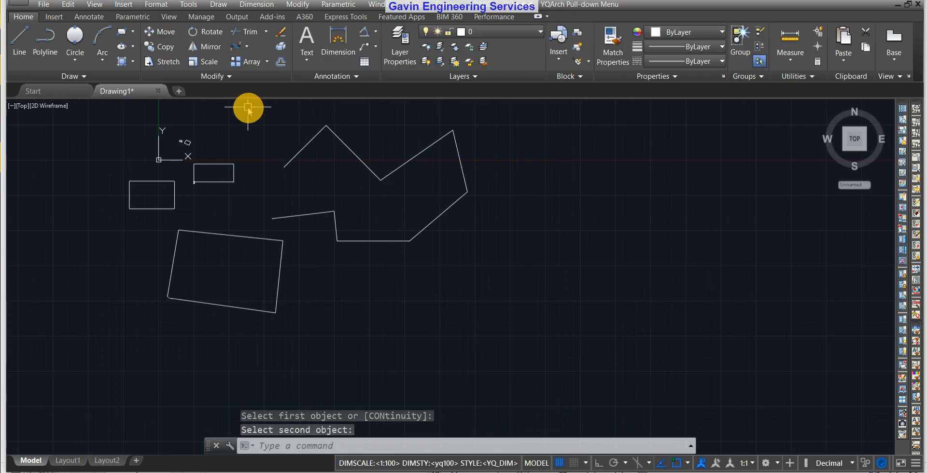
{"action": "type", "text": "en"}
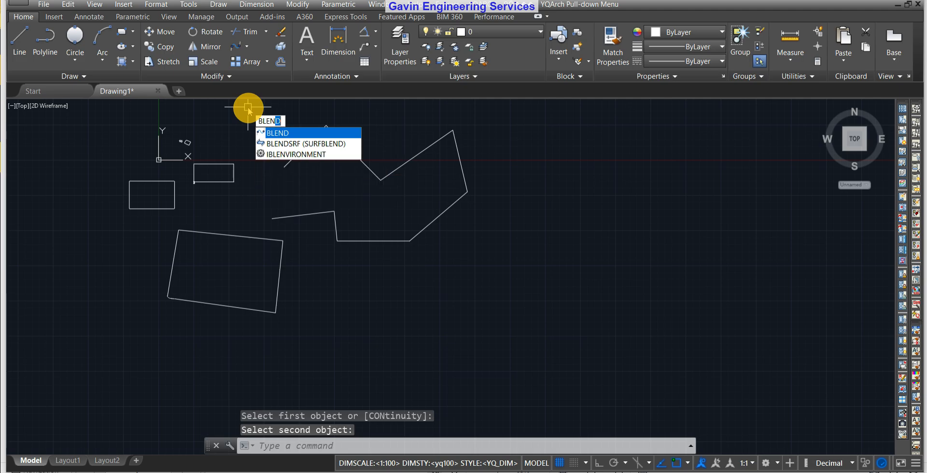
{"action": "key", "text": "Return"}
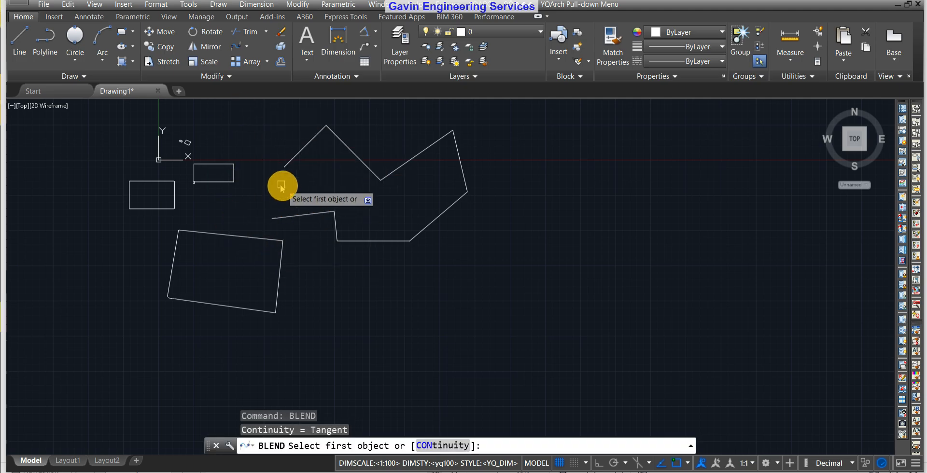
{"action": "left_click", "coordinate": [294, 214]}
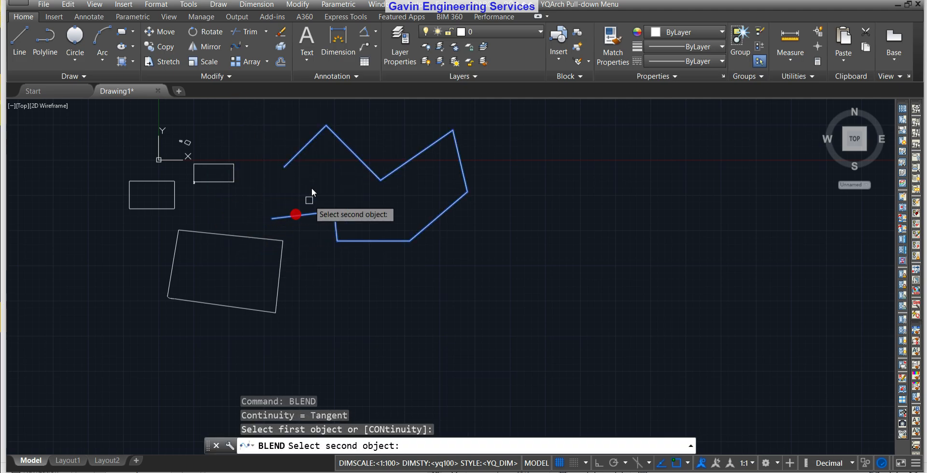
{"action": "left_click", "coordinate": [293, 152]}
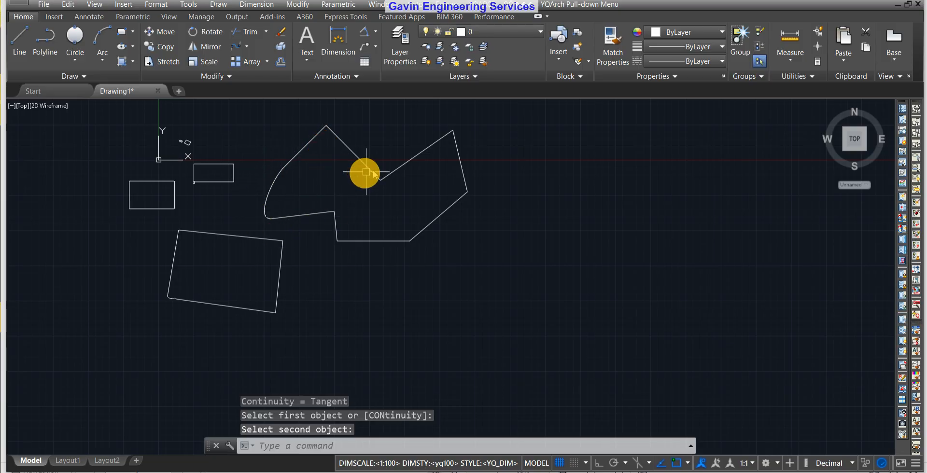
{"action": "key", "text": "Return"}
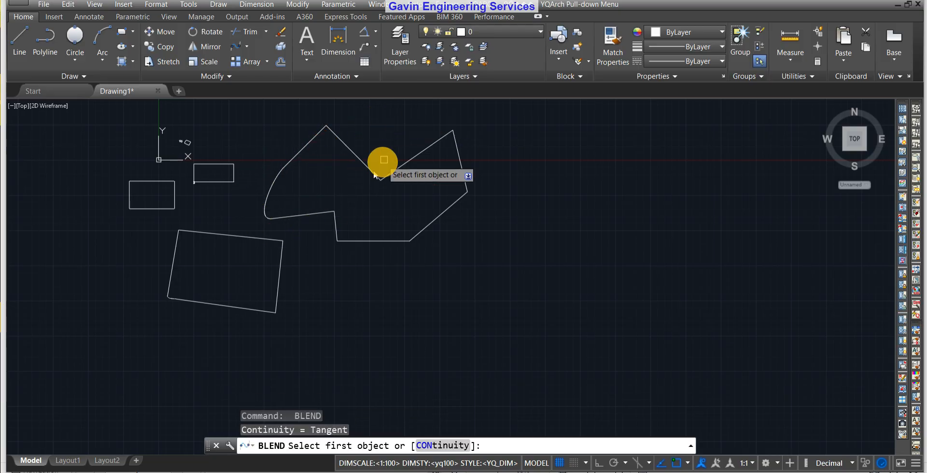
{"action": "left_click", "coordinate": [337, 140]}
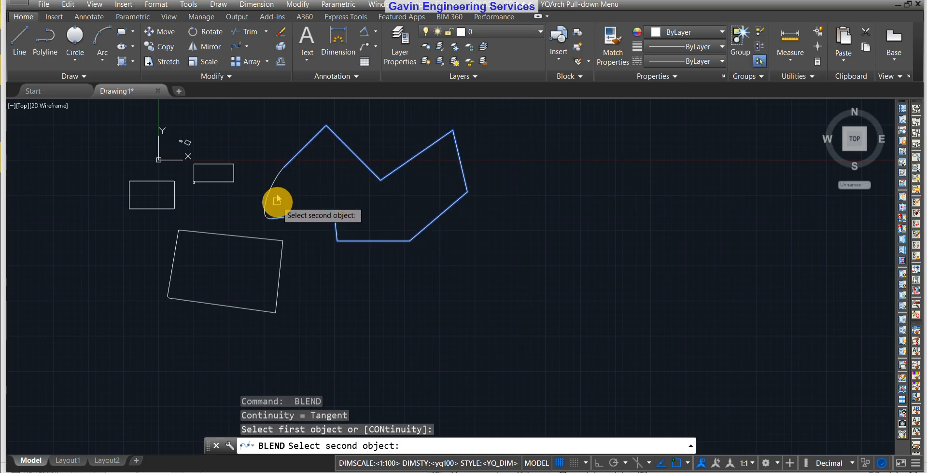
{"action": "key", "text": "Escape"}
{"action": "scroll", "coordinate": [478, 179], "scroll_direction": "down", "scroll_amount": 2}
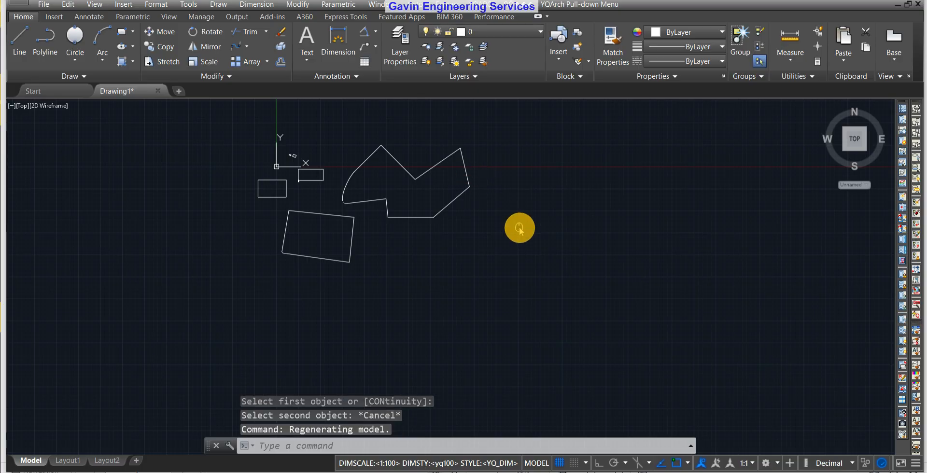
{"action": "scroll", "coordinate": [374, 230], "scroll_direction": "up", "scroll_amount": 5}
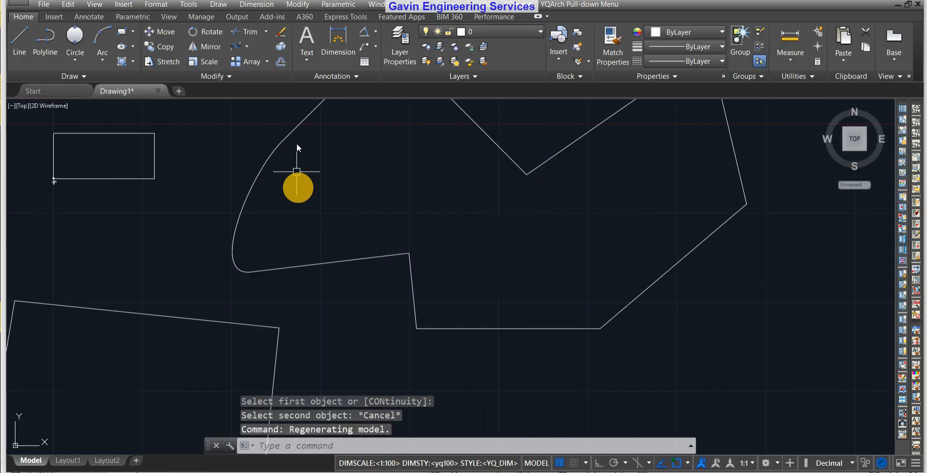
{"action": "scroll", "coordinate": [502, 316], "scroll_direction": "down", "scroll_amount": 3}
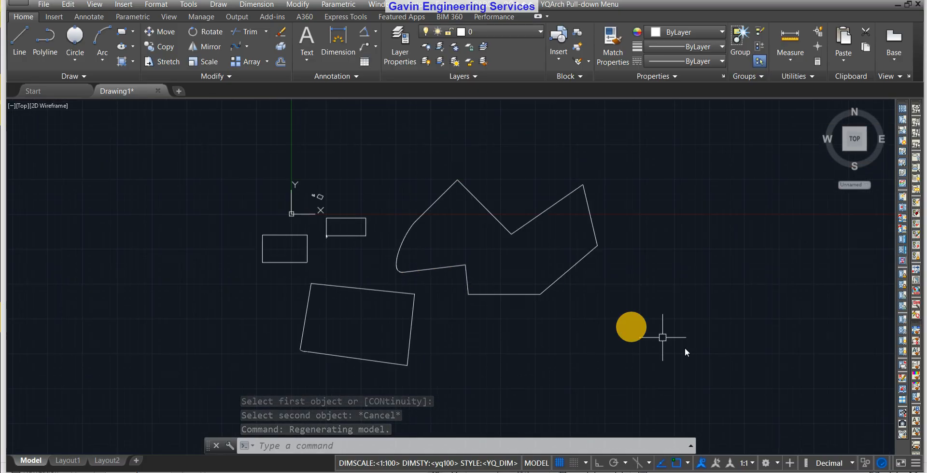
{"action": "middle_click_drag", "start_coordinate": [629, 328], "coordinate": [489, 312]}
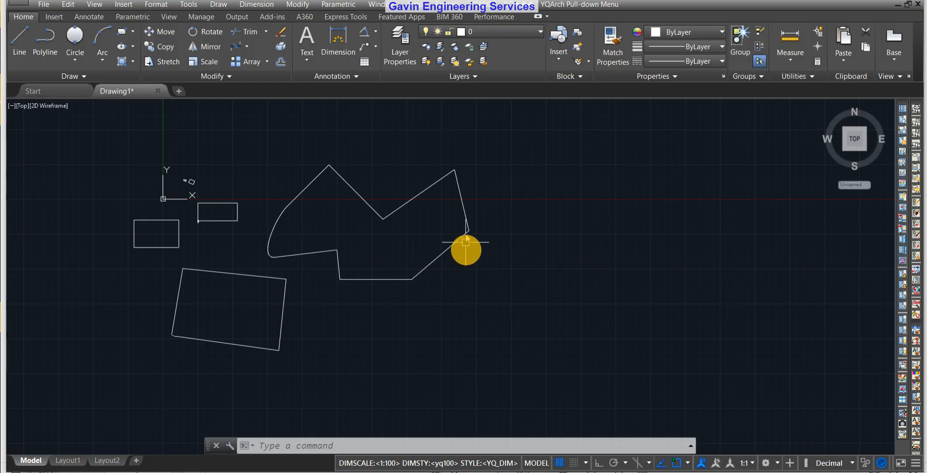
{"action": "type", "text": "b"}
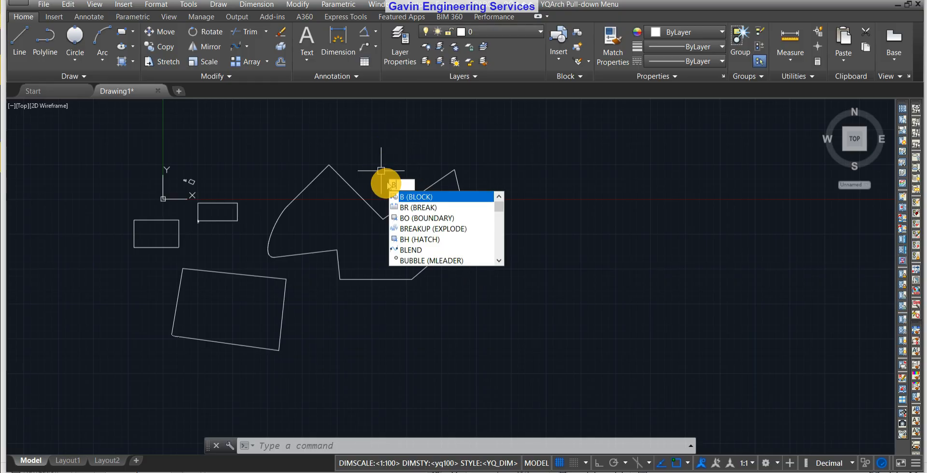
{"action": "key", "text": "Escape"}
{"action": "key", "text": "Escape"}
{"action": "key", "text": "Escape"}
{"action": "left_click", "coordinate": [44, 43]}
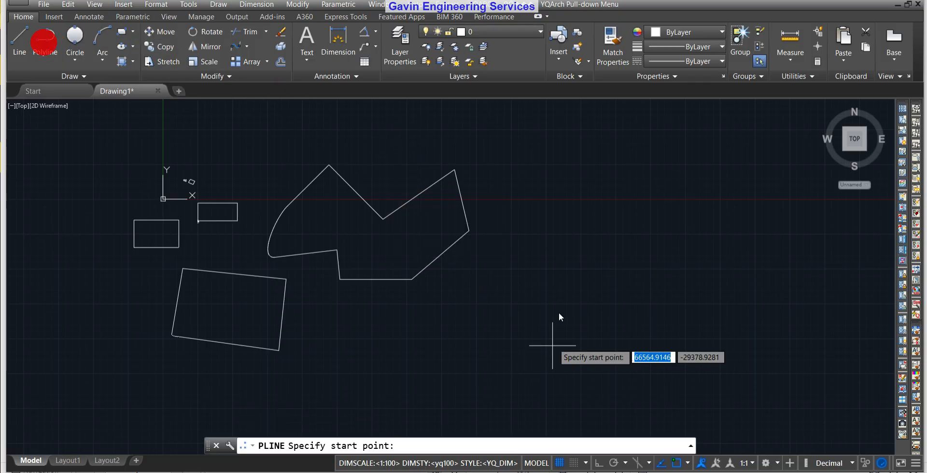
{"action": "key", "text": "Escape"}
- Draw an open control-vertex spline with ten vertices in the empty area to the right of the zigzag polyline
{"action": "left_click", "coordinate": [73, 76]}
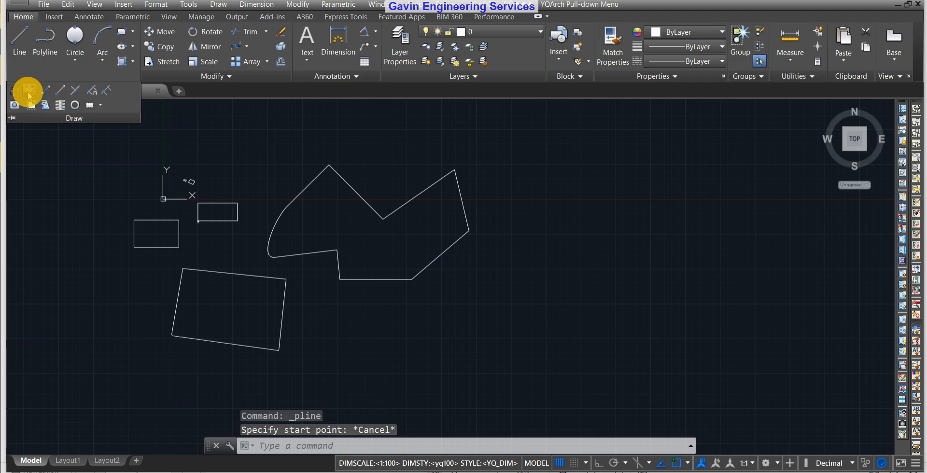
{"action": "left_click", "coordinate": [28, 92]}
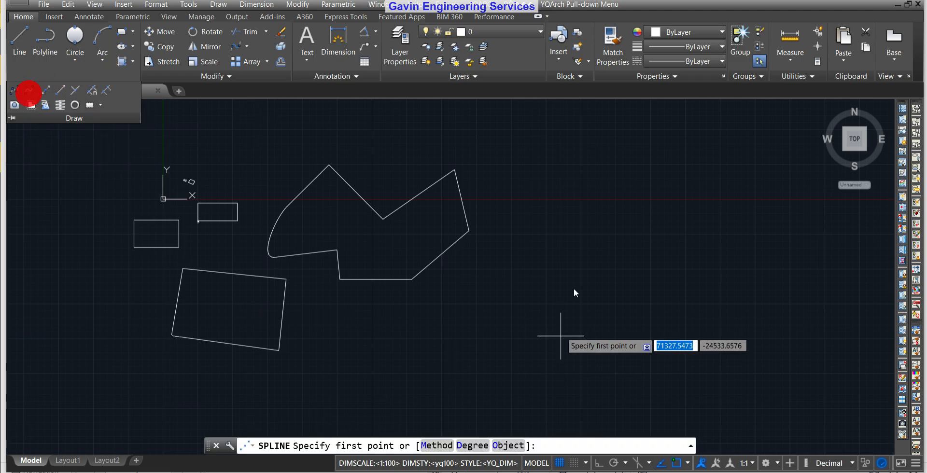
{"action": "left_click", "coordinate": [549, 283]}
{"action": "left_click", "coordinate": [648, 174]}
{"action": "left_click", "coordinate": [827, 300]}
{"action": "middle_click_drag", "start_coordinate": [784, 339], "coordinate": [494, 265]}
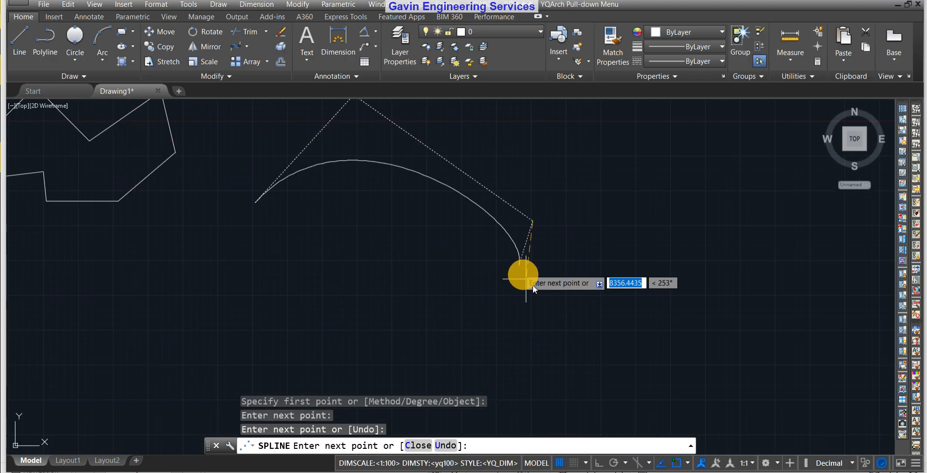
{"action": "left_click", "coordinate": [636, 167]}
{"action": "left_click", "coordinate": [824, 240]}
{"action": "left_click", "coordinate": [570, 388]}
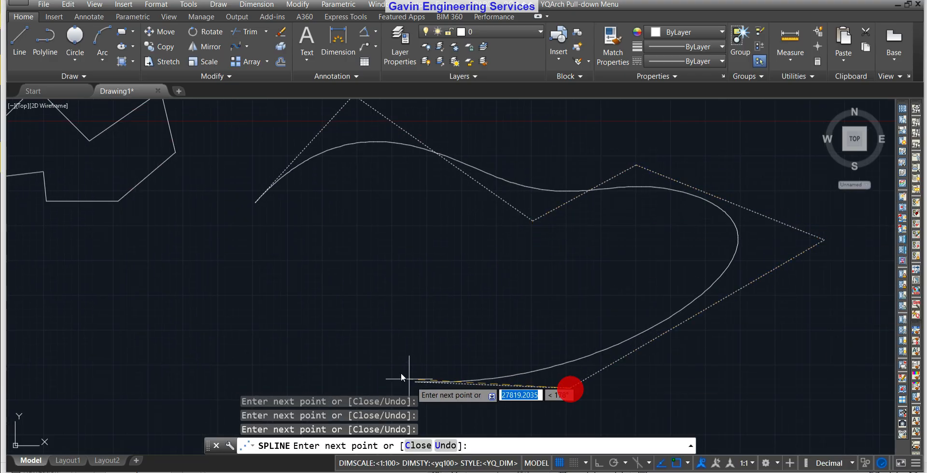
{"action": "left_click", "coordinate": [395, 366]}
{"action": "left_click", "coordinate": [206, 384]}
{"action": "left_click", "coordinate": [349, 266]}
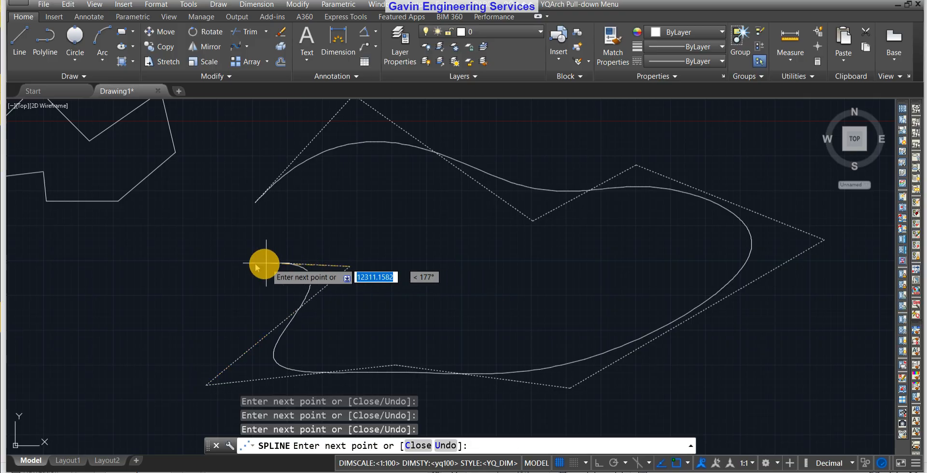
{"action": "left_click", "coordinate": [144, 263]}
{"action": "right_click", "coordinate": [147, 286]}
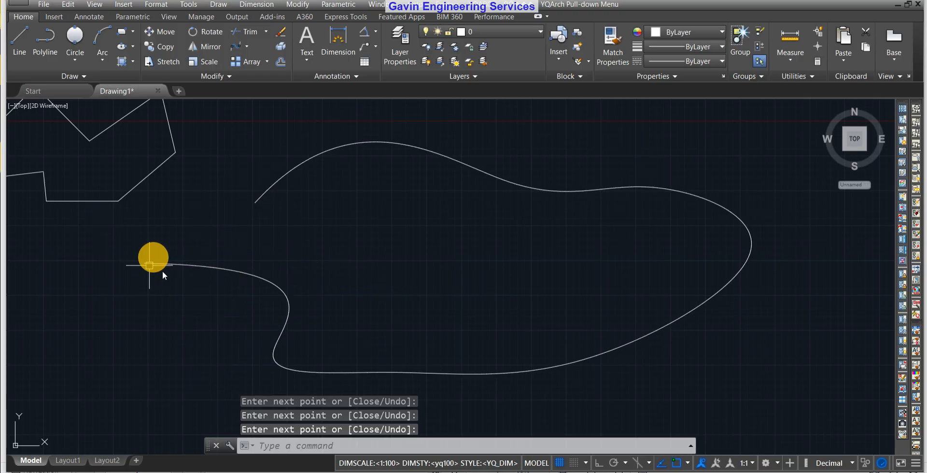
- Join the spline's two open ends with a Tangent blend curve and end the Blend command
{"action": "left_click", "coordinate": [246, 47]}
{"action": "left_click", "coordinate": [263, 119]}
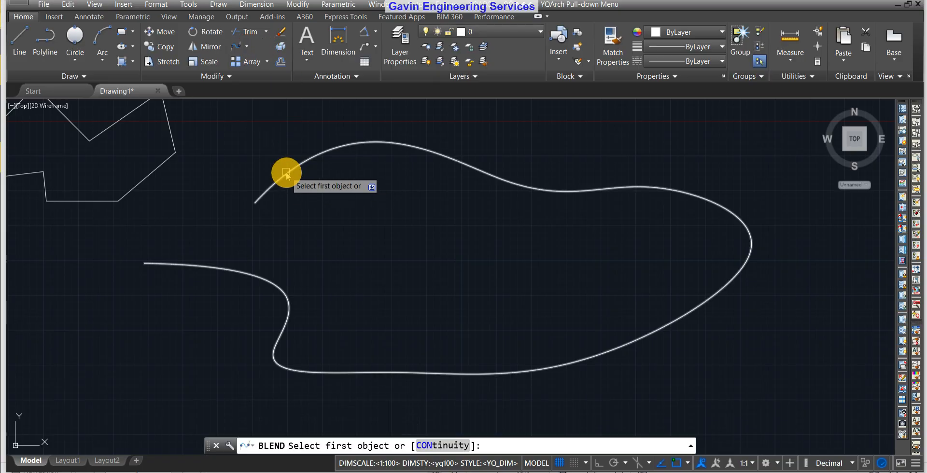
{"action": "left_click", "coordinate": [285, 173]}
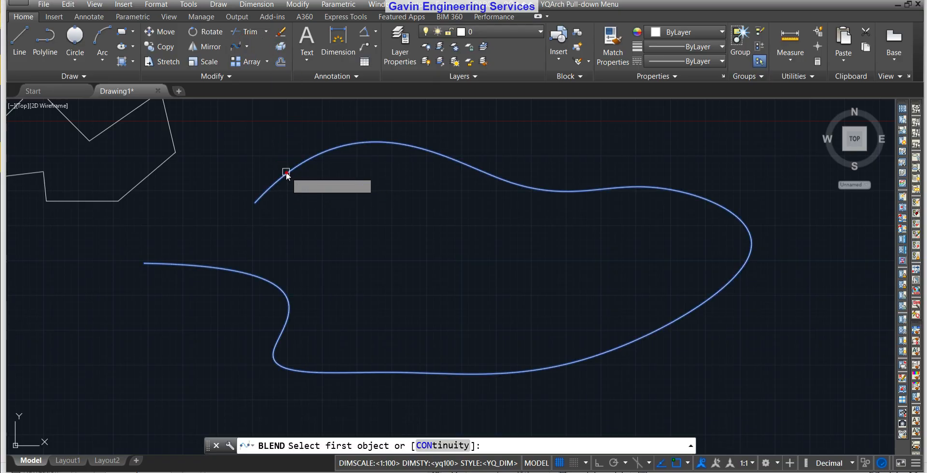
{"action": "left_click", "coordinate": [216, 267]}
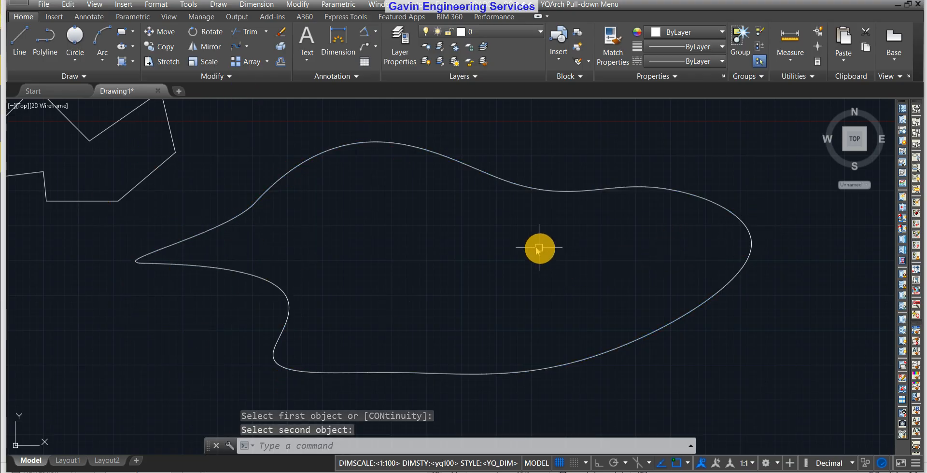
{"action": "key", "text": "Return"}
{"action": "key", "text": "Escape"}
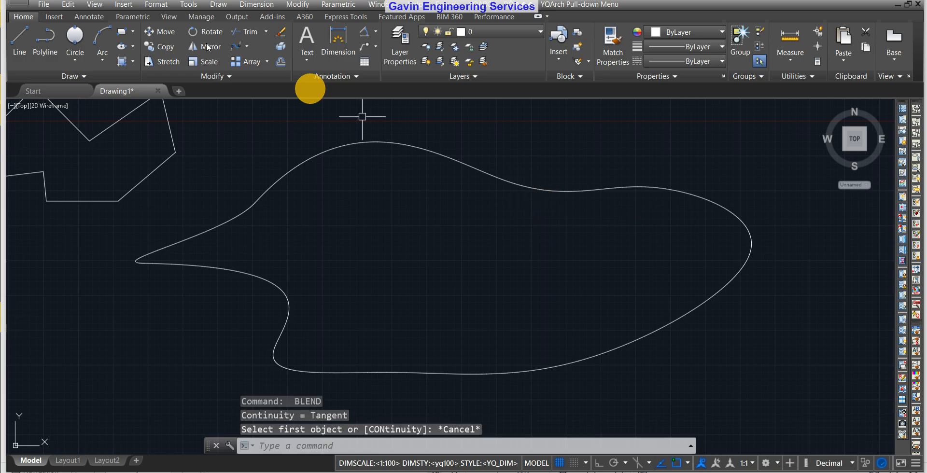
- Draw an open fit-point spline with six points in the empty area to the right of the closed spline shape
{"action": "left_click", "coordinate": [85, 75]}
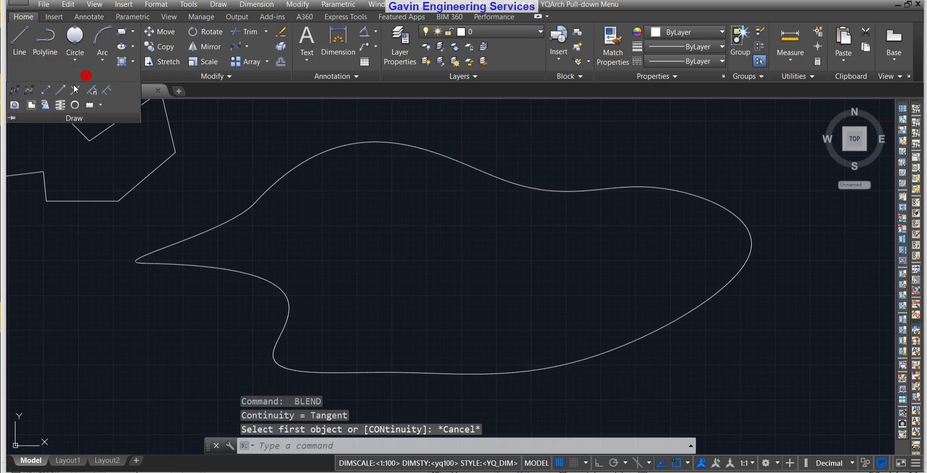
{"action": "left_click", "coordinate": [16, 90]}
{"action": "scroll", "coordinate": [613, 296], "scroll_direction": "down", "scroll_amount": 5}
{"action": "middle_click_drag", "start_coordinate": [712, 339], "coordinate": [430, 372]}
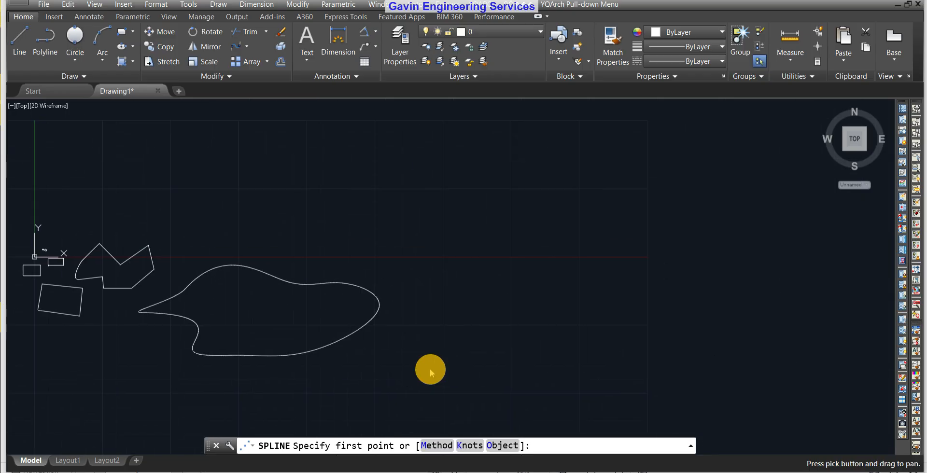
{"action": "left_click", "coordinate": [389, 219]}
{"action": "left_click", "coordinate": [501, 106]}
{"action": "left_click", "coordinate": [603, 242]}
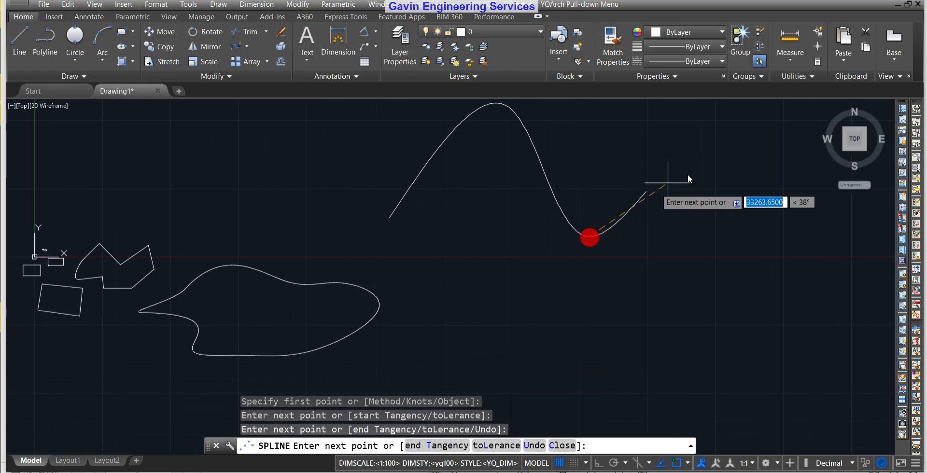
{"action": "left_click", "coordinate": [742, 145]}
{"action": "left_click", "coordinate": [771, 306]}
{"action": "left_click", "coordinate": [577, 354]}
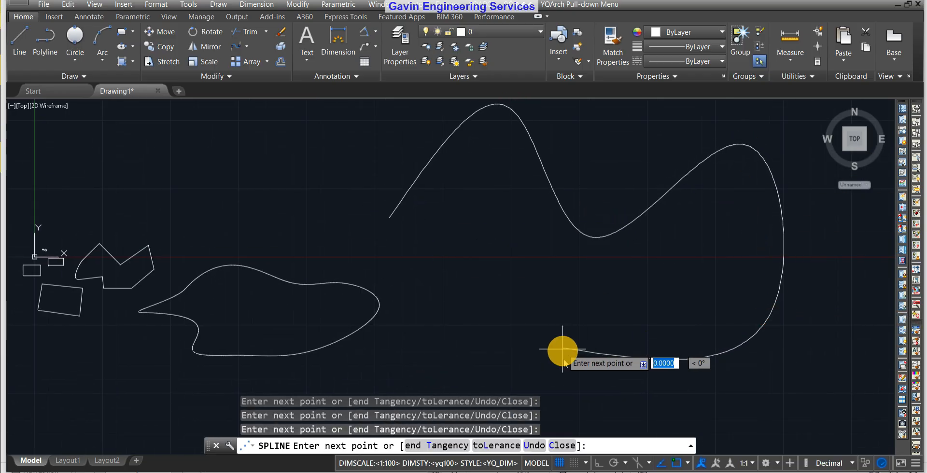
{"action": "key", "text": "Return"}
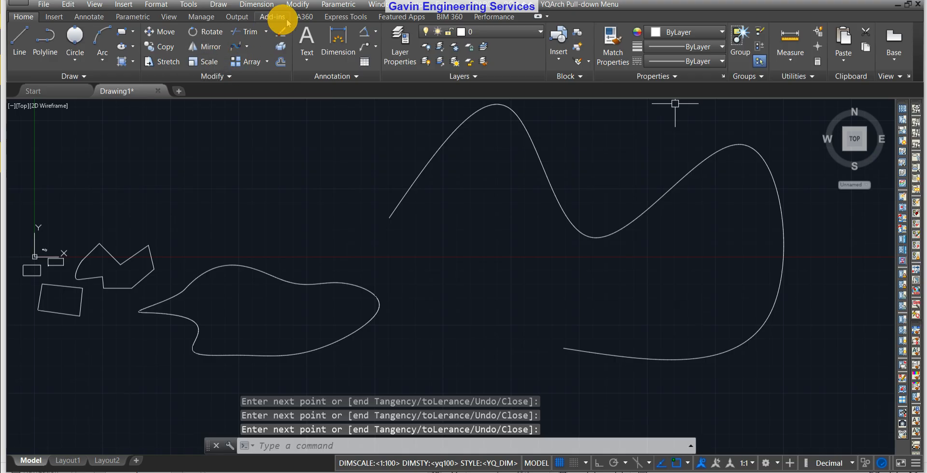
- Join the two open ends of the new fit-point spline with a Blend Curves segment using Tangent continuity
{"action": "left_click", "coordinate": [248, 46]}
{"action": "left_click", "coordinate": [272, 114]}
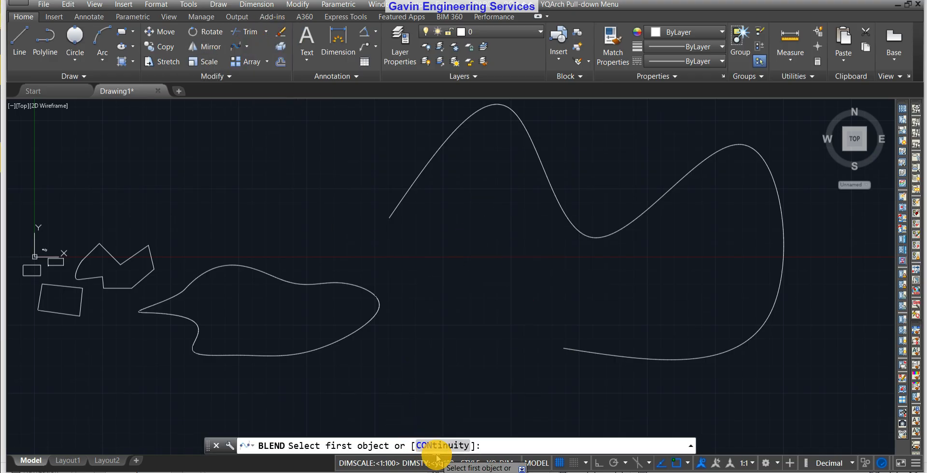
{"action": "left_click", "coordinate": [437, 445]}
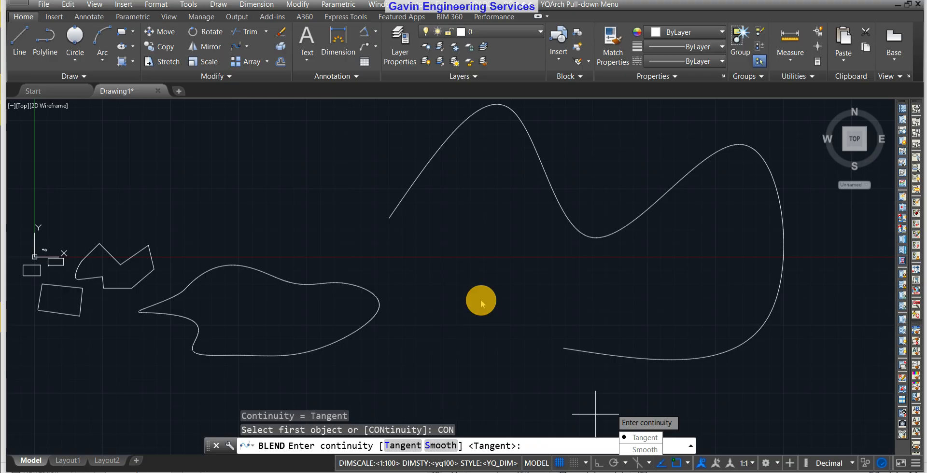
{"action": "left_click", "coordinate": [403, 445]}
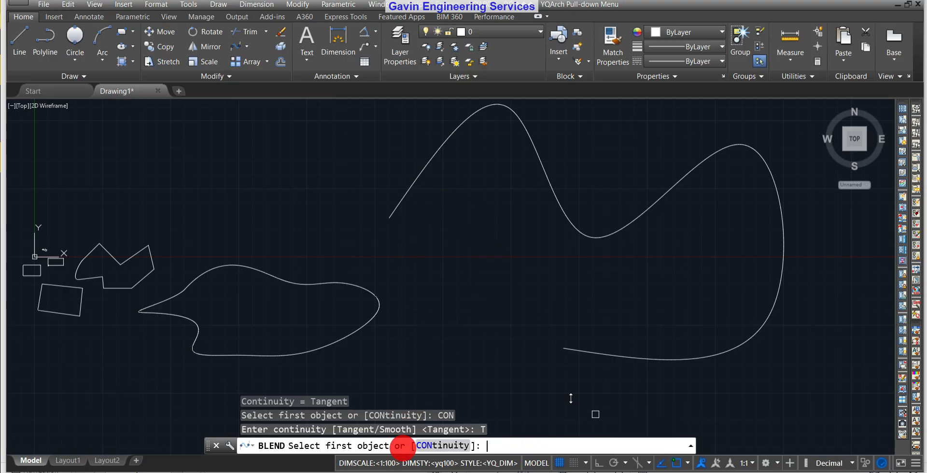
{"action": "left_click", "coordinate": [582, 353]}
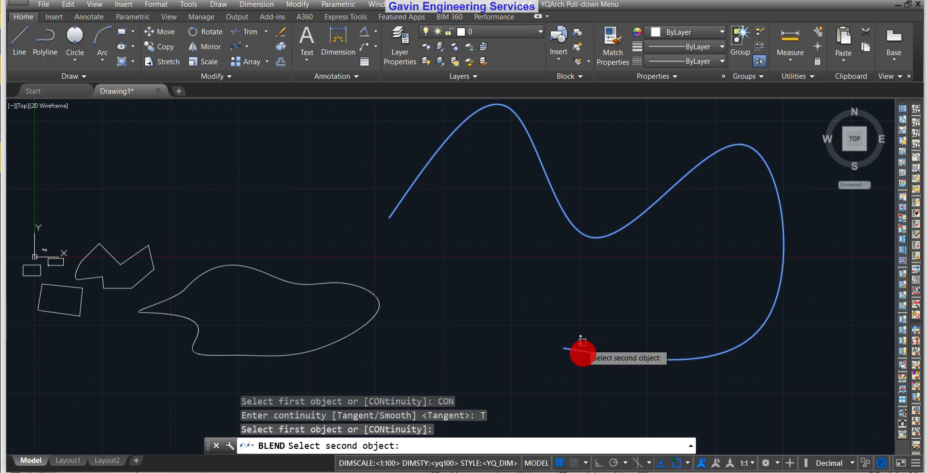
{"action": "left_click", "coordinate": [416, 192]}
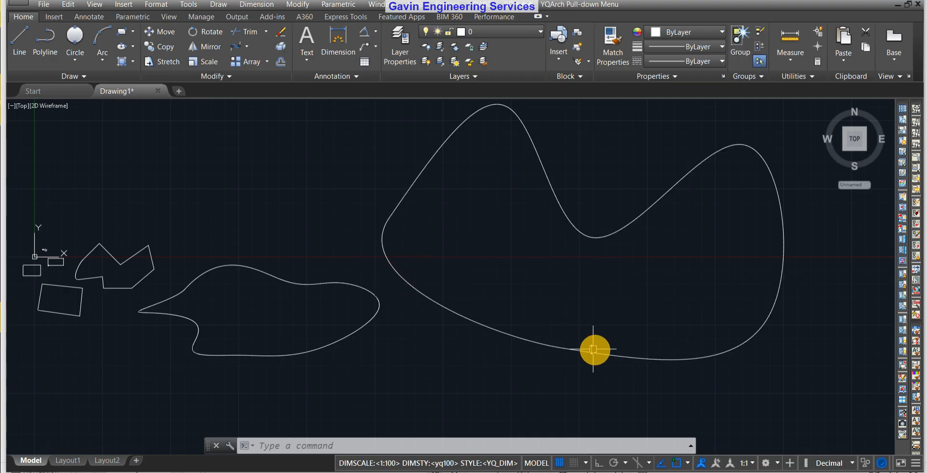
{"action": "middle_click_drag", "start_coordinate": [594, 349], "coordinate": [490, 320]}
{"action": "key", "text": "Escape"}
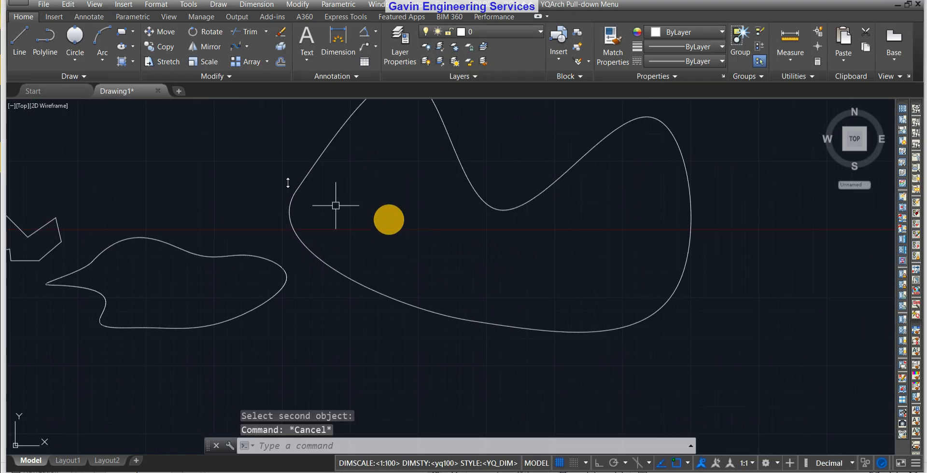
- Draw an open polyline with five vertices to the right of the large spline, leaving a gap at its lower-left corner
{"action": "scroll", "coordinate": [337, 199], "scroll_direction": "down", "scroll_amount": 2}
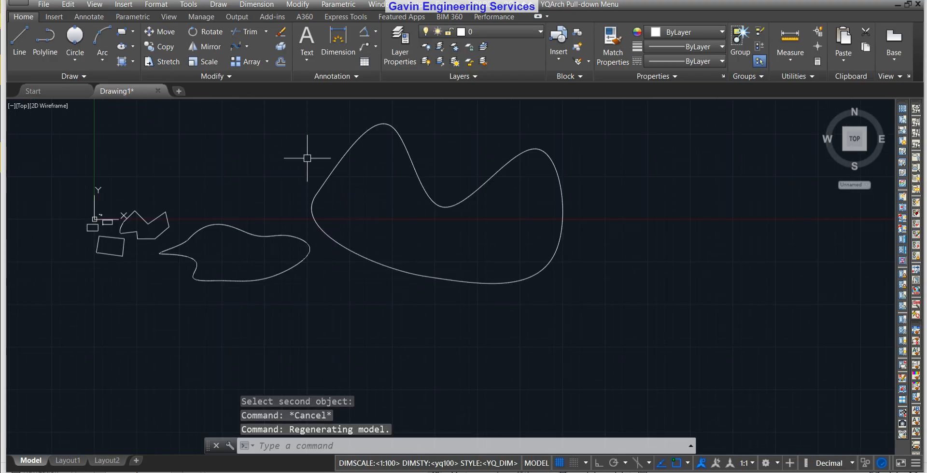
{"action": "left_click", "coordinate": [53, 38]}
{"action": "left_click", "coordinate": [584, 323]}
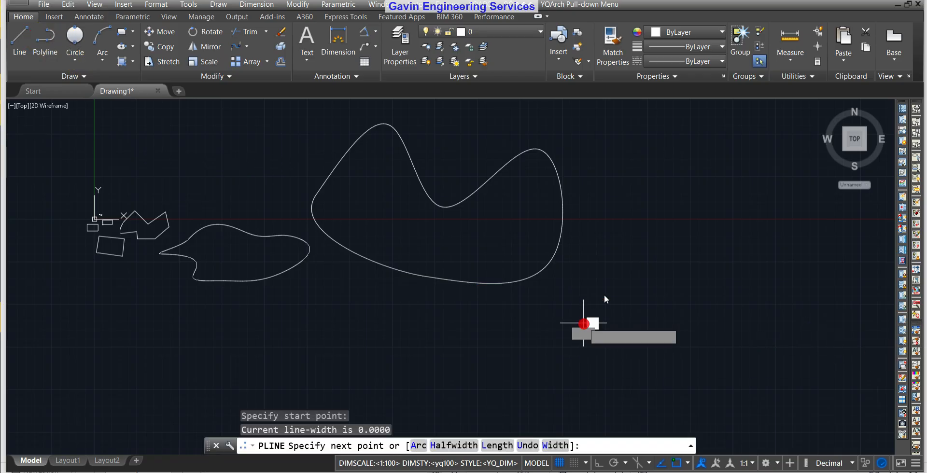
{"action": "left_click", "coordinate": [687, 179]}
{"action": "left_click", "coordinate": [818, 265]}
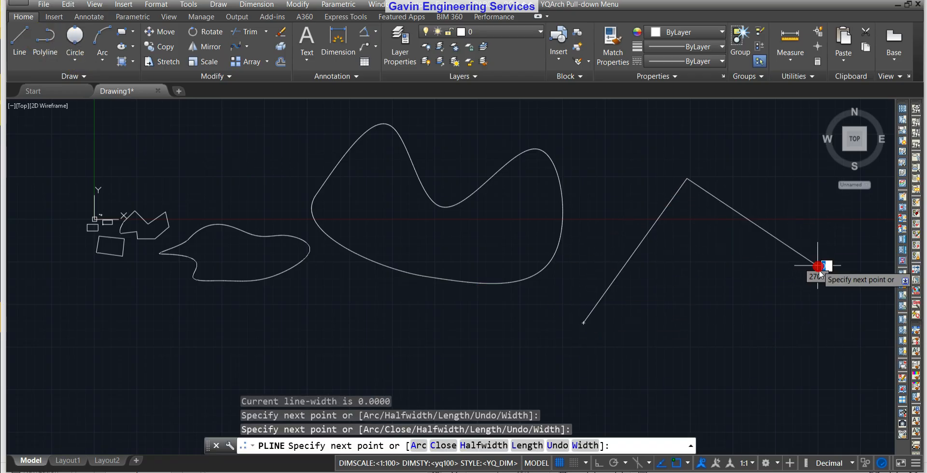
{"action": "left_click", "coordinate": [806, 385]}
{"action": "left_click", "coordinate": [659, 395]}
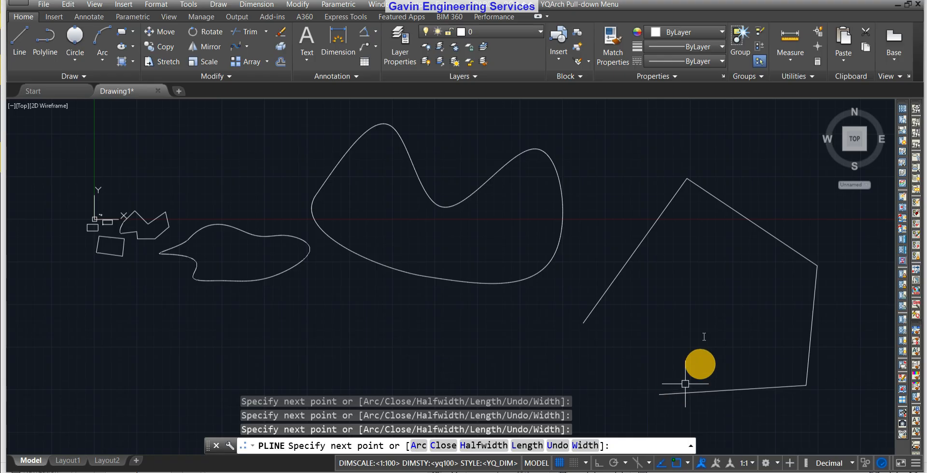
{"action": "key", "text": "Return"}
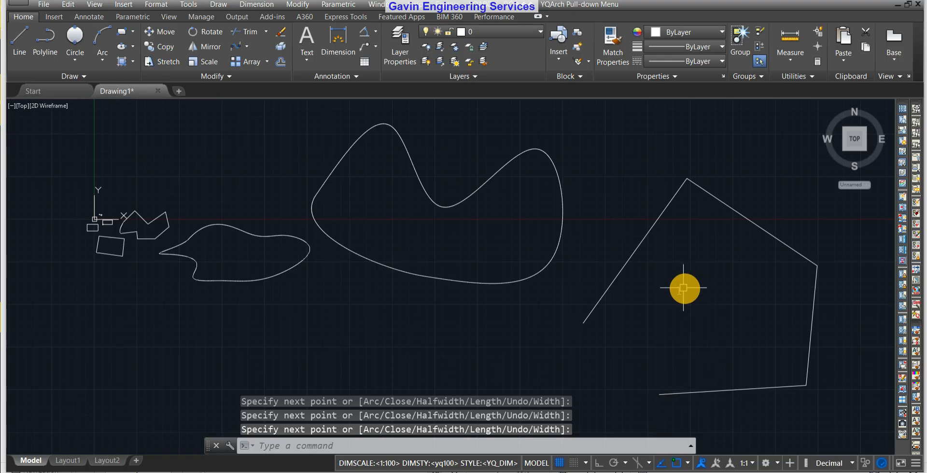
- Bridge the five-vertex polyline's lower-left gap with a Blend Curves segment using Smooth continuity
{"action": "left_click", "coordinate": [250, 49]}
{"action": "left_click", "coordinate": [255, 110]}
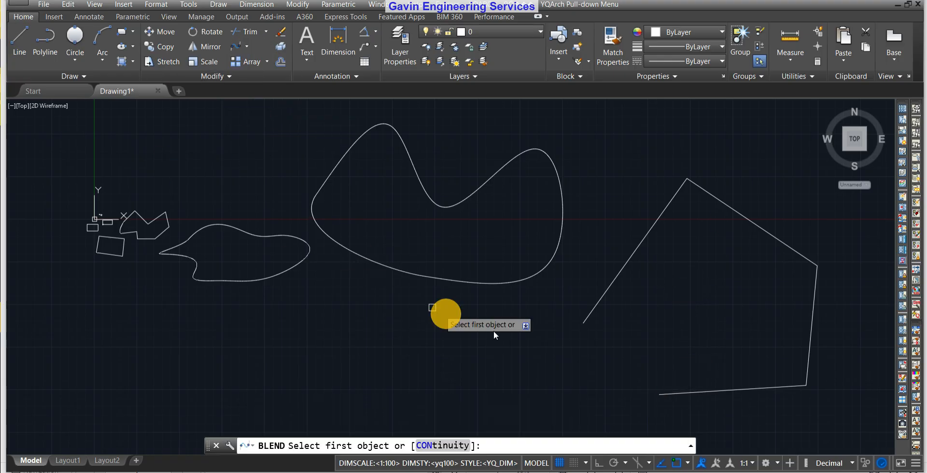
{"action": "left_click", "coordinate": [442, 445]}
{"action": "left_click", "coordinate": [445, 445]}
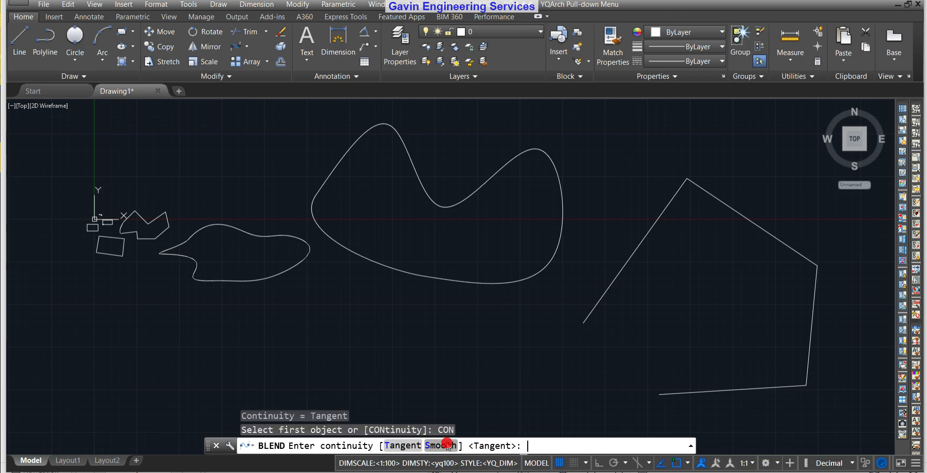
{"action": "left_click", "coordinate": [601, 299]}
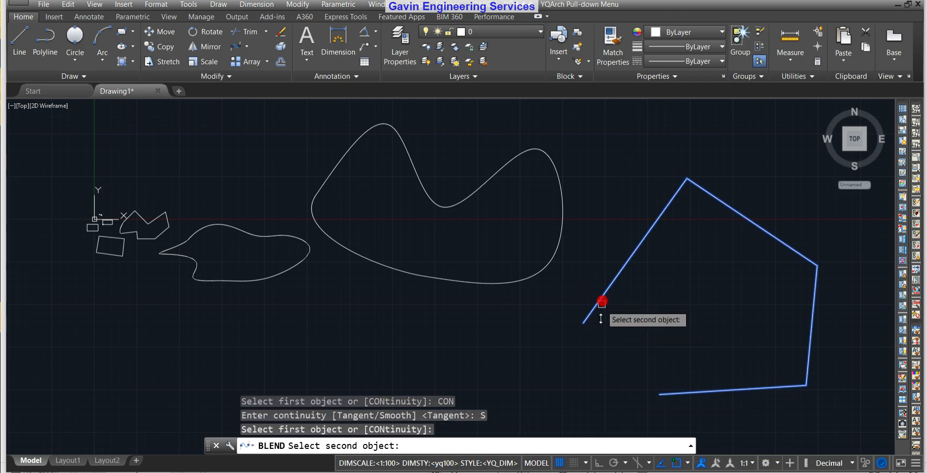
{"action": "left_click", "coordinate": [682, 394]}
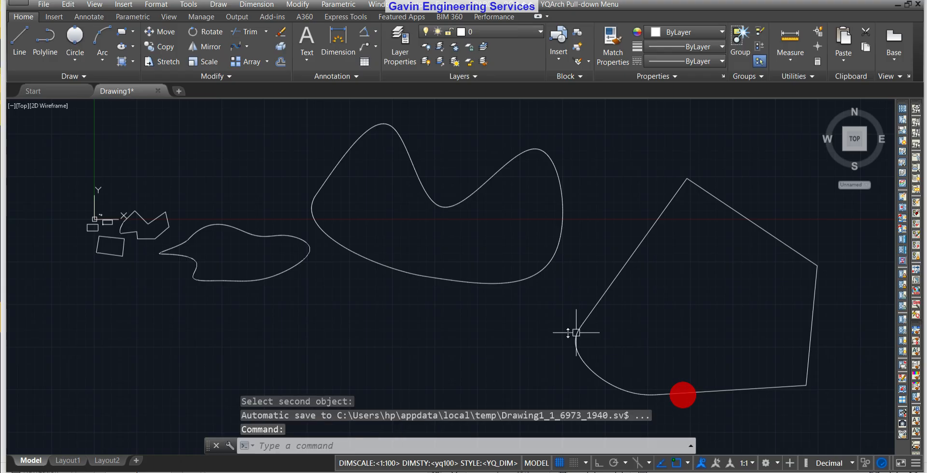
{"action": "middle_click_drag", "start_coordinate": [678, 392], "coordinate": [627, 358]}
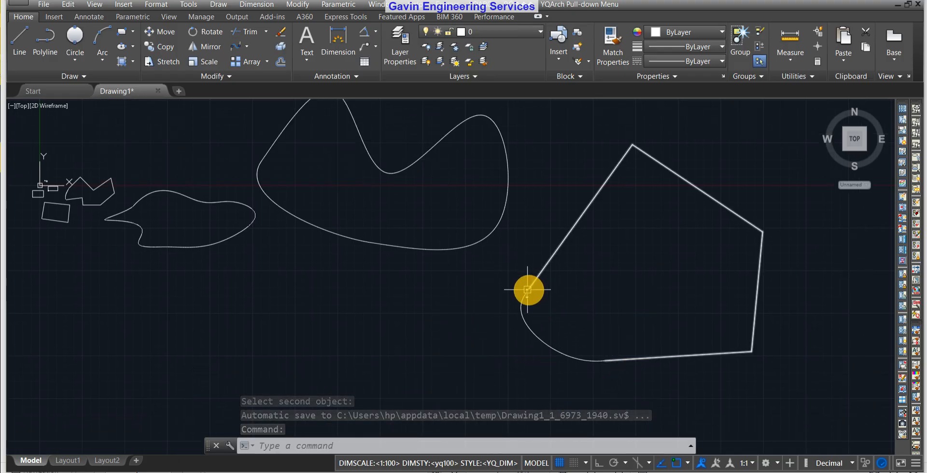
- Select the Smooth blend curve and the large fit-point spline, and stretch the blend's upper-left control vertex far to the left
{"action": "left_click", "coordinate": [522, 311]}
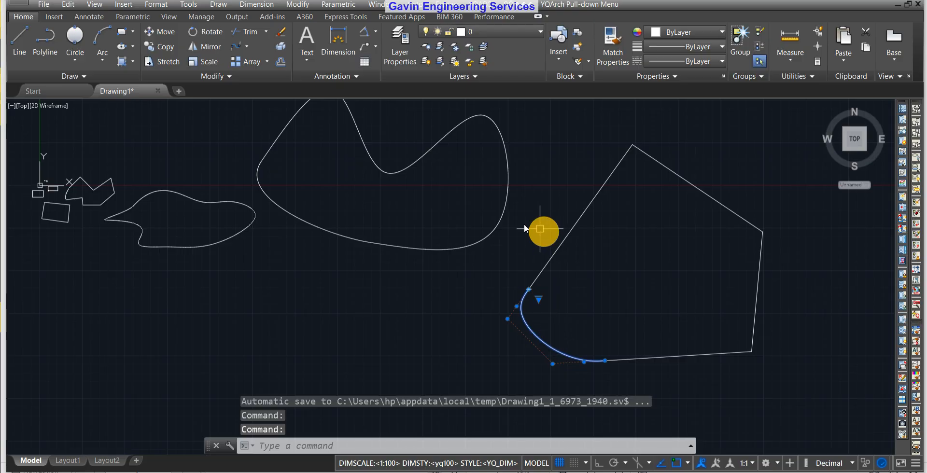
{"action": "left_click", "coordinate": [426, 252]}
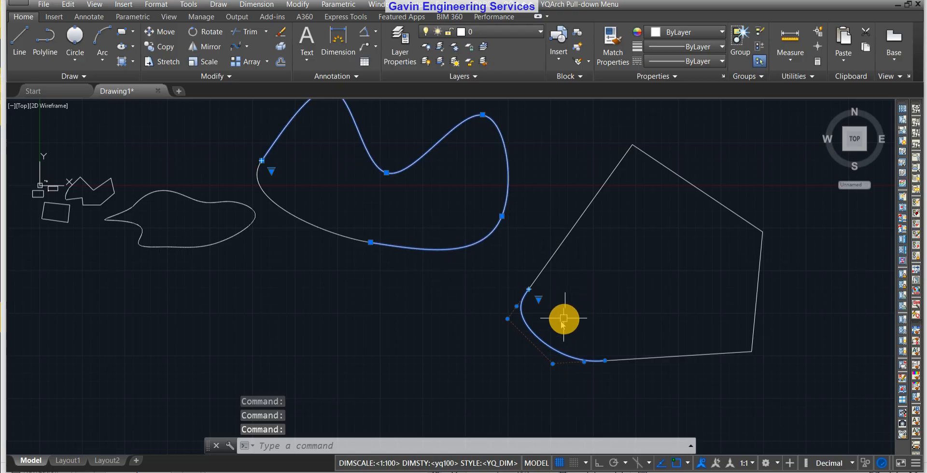
{"action": "mouse_move", "coordinate": [505, 318]}
{"action": "left_mouse_down"}
{"action": "mouse_move", "coordinate": [393, 352]}
{"action": "mouse_move", "coordinate": [524, 304]}
{"action": "mouse_move", "coordinate": [485, 326]}
{"action": "left_mouse_up"}
{"action": "left_click", "coordinate": [507, 319]}
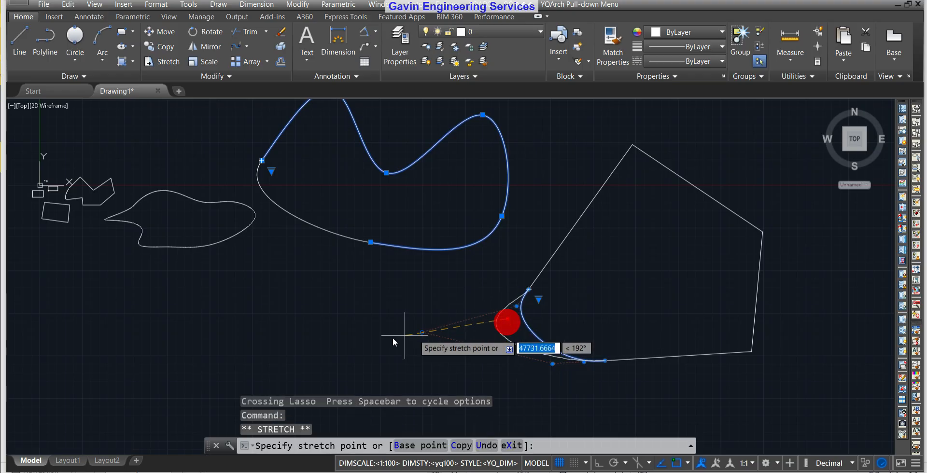
{"action": "left_click", "coordinate": [350, 340]}
{"action": "middle_click_drag", "start_coordinate": [579, 351], "coordinate": [538, 323]}
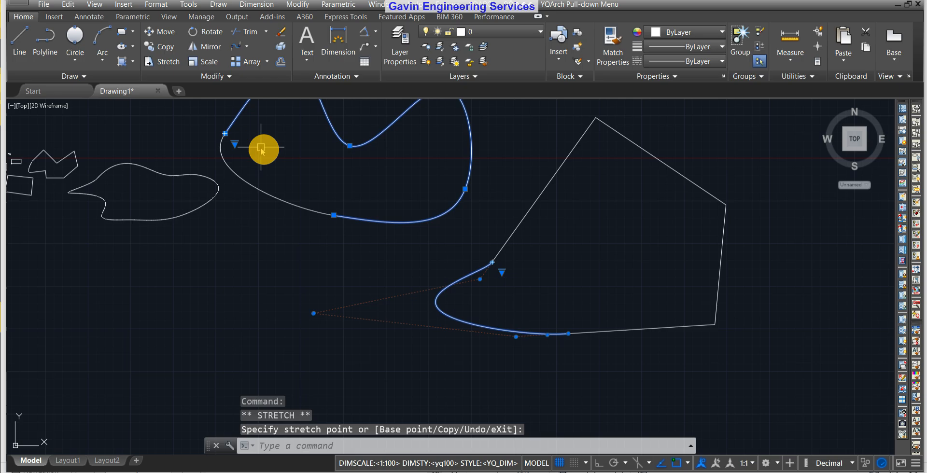
- Stretch the Smooth blend curve's lower-left control vertex to a point below and left of its other stretched vertex
{"action": "left_click", "coordinate": [234, 143]}
{"action": "left_click", "coordinate": [278, 243]}
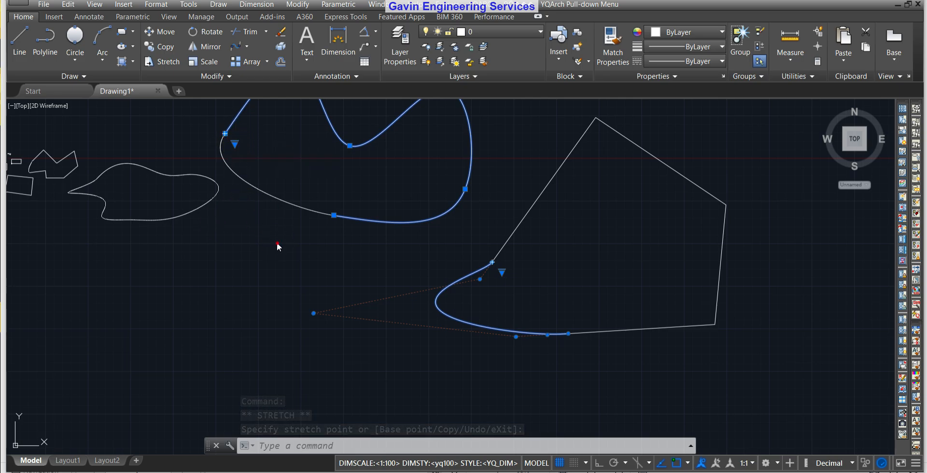
{"action": "left_click", "coordinate": [277, 244]}
{"action": "left_click", "coordinate": [337, 281]}
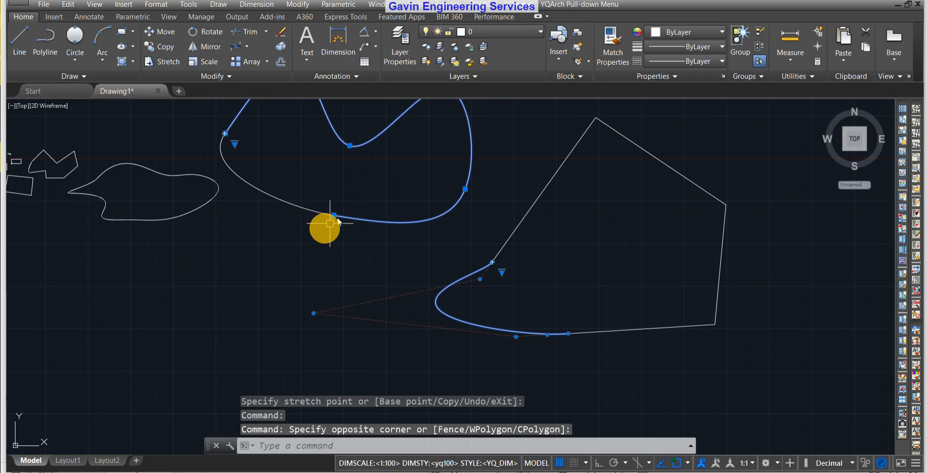
{"action": "left_click", "coordinate": [518, 333]}
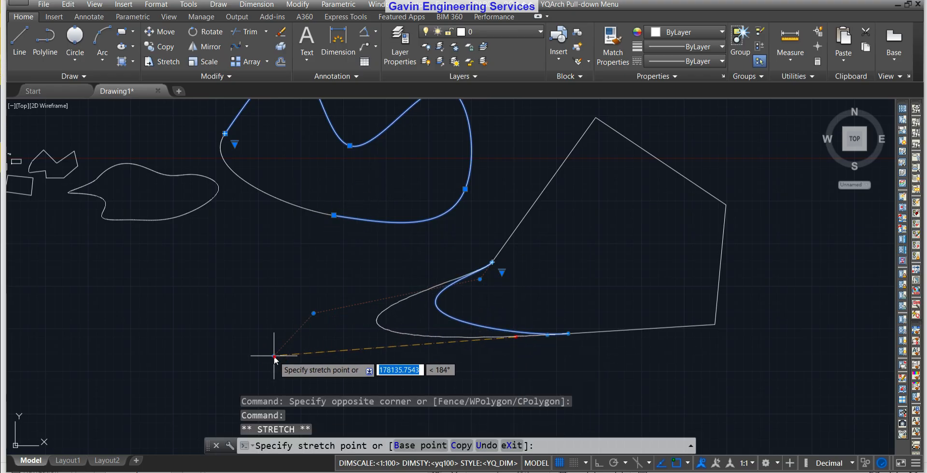
{"action": "left_click", "coordinate": [274, 356]}
- Examine the reshaped Smooth blend curve and its control vertices alongside the neighbouring splines and polylines
{"action": "middle_click_drag", "start_coordinate": [215, 289], "coordinate": [522, 300]}
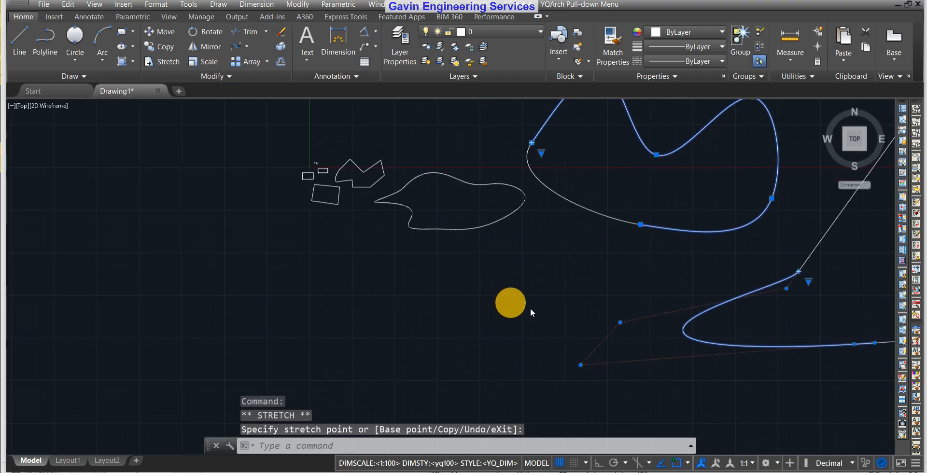
{"action": "scroll", "coordinate": [529, 312], "scroll_direction": "down", "scroll_amount": 4}
{"action": "middle_click_drag", "start_coordinate": [599, 343], "coordinate": [486, 340]}
{"action": "scroll", "coordinate": [517, 313], "scroll_direction": "up", "scroll_amount": 6}
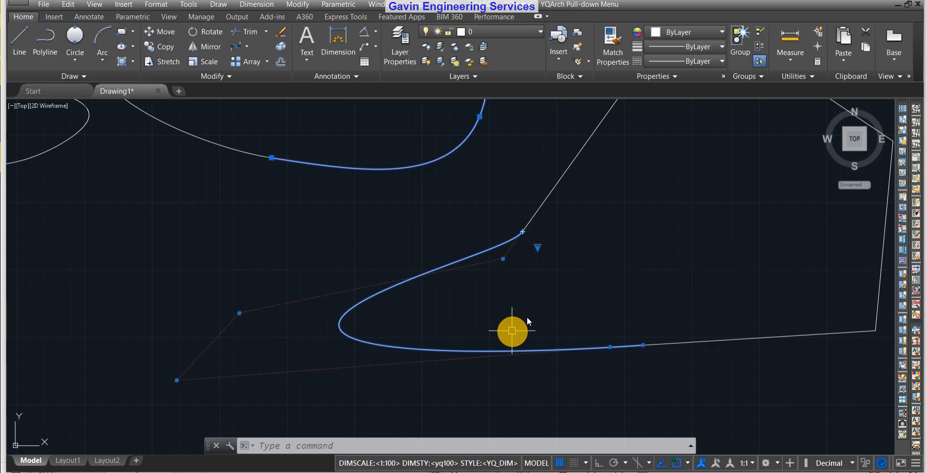
{"action": "scroll", "coordinate": [510, 205], "scroll_direction": "down", "scroll_amount": 4}
{"action": "middle_click_drag", "start_coordinate": [488, 199], "coordinate": [494, 261]}
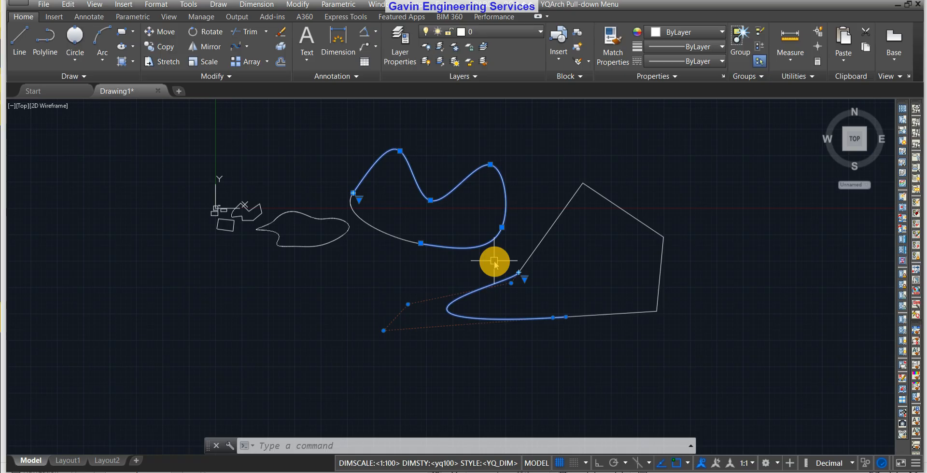
{"action": "scroll", "coordinate": [337, 217], "scroll_direction": "down", "scroll_amount": 4}
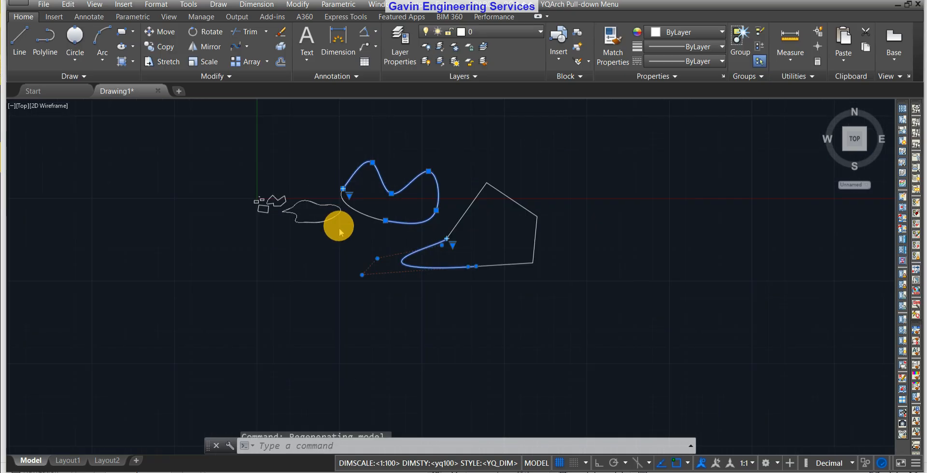
{"action": "scroll", "coordinate": [552, 258], "scroll_direction": "up", "scroll_amount": 6}
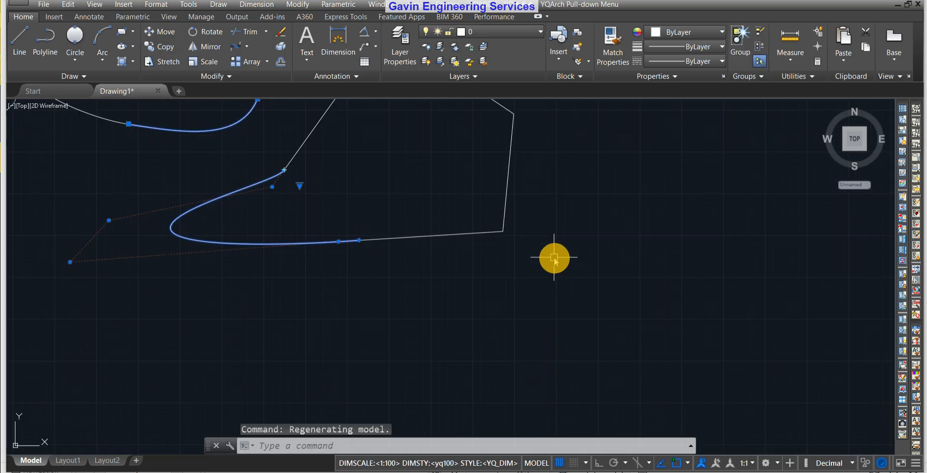
{"action": "scroll", "coordinate": [536, 236], "scroll_direction": "down", "scroll_amount": 2}
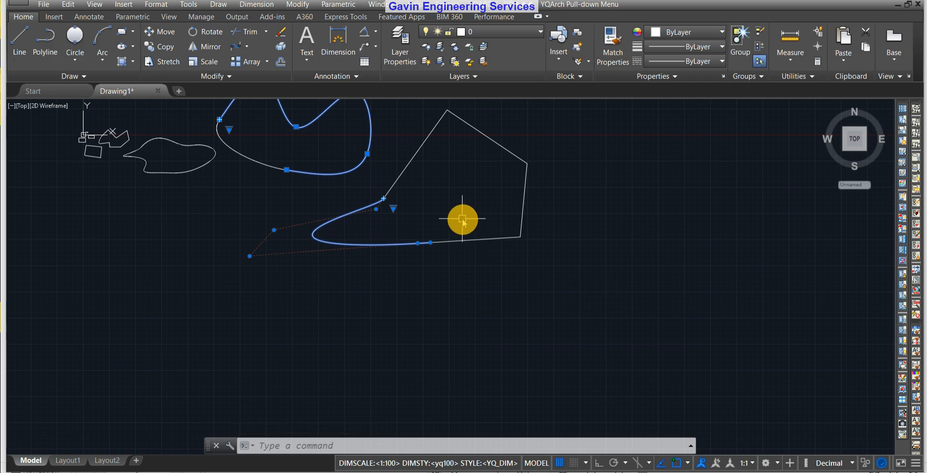
{"action": "scroll", "coordinate": [462, 220], "scroll_direction": "down", "scroll_amount": 2}
{"action": "type", "text": "bl"}
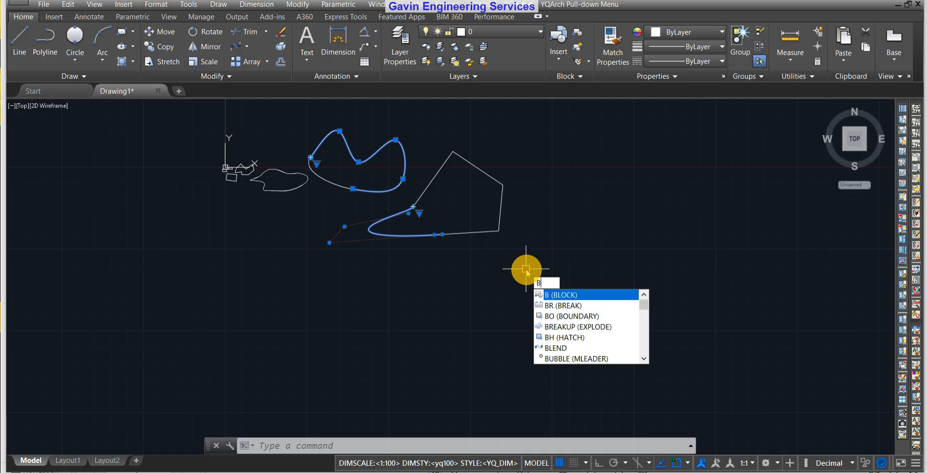
{"action": "type", "text": "e"}
{"action": "key", "text": "Return"}
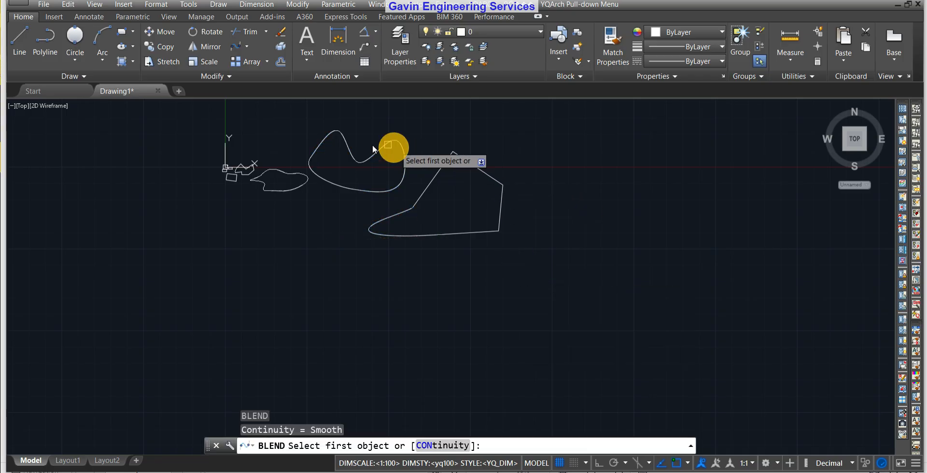
{"action": "key", "text": "Escape"}
{"action": "scroll", "coordinate": [462, 140], "scroll_direction": "down", "scroll_amount": 2}
{"action": "scroll", "coordinate": [463, 139], "scroll_direction": "down", "scroll_amount": 2}
{"action": "middle_click_drag", "start_coordinate": [463, 139], "coordinate": [449, 227]}
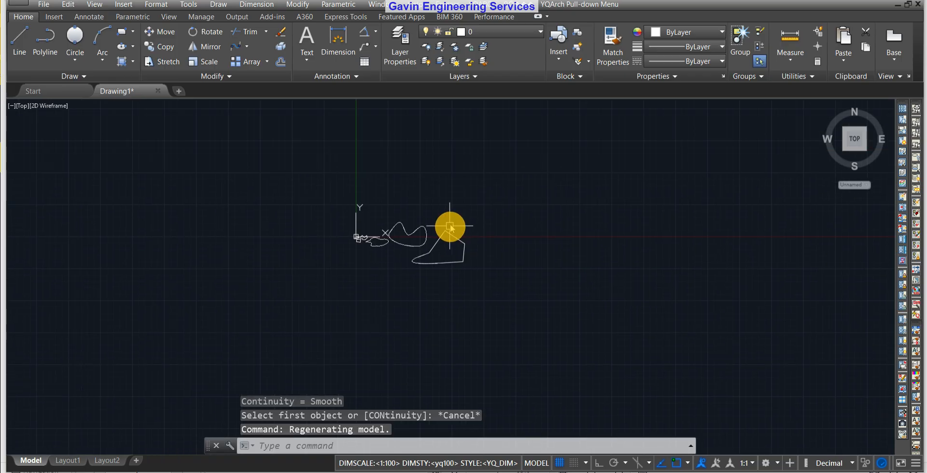
{"action": "middle_click_drag", "start_coordinate": [543, 205], "coordinate": [532, 210]}
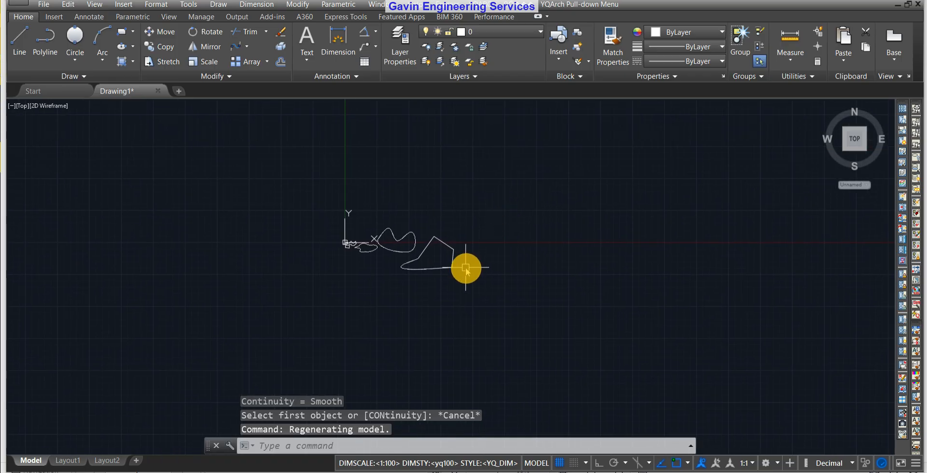